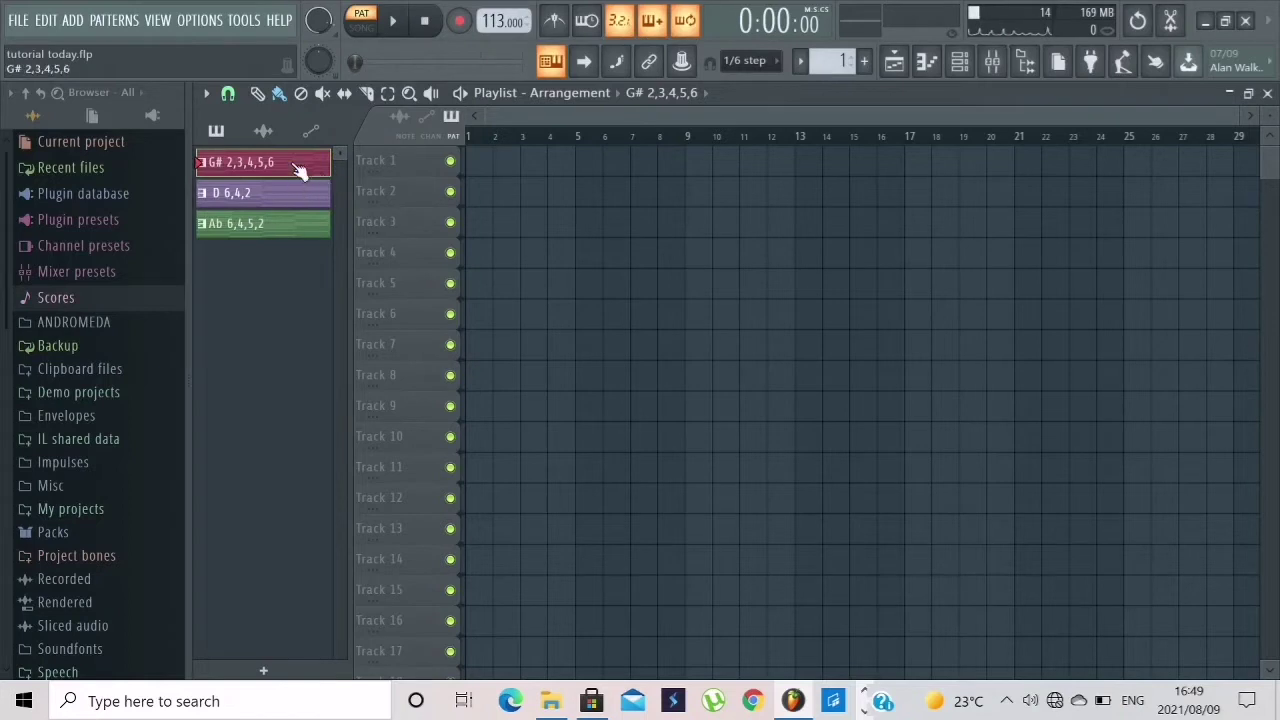
Play the G# 2,3,4,5,6 pattern and stop playback
click(395, 24)
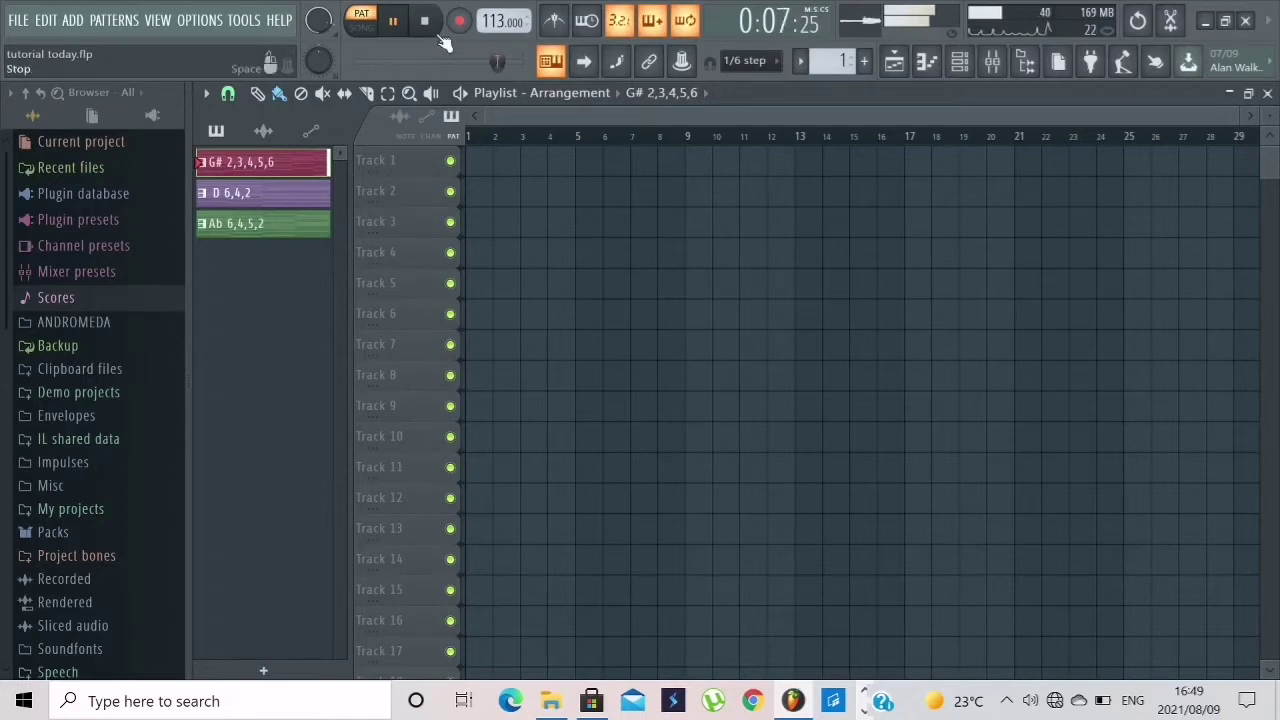
click(430, 24)
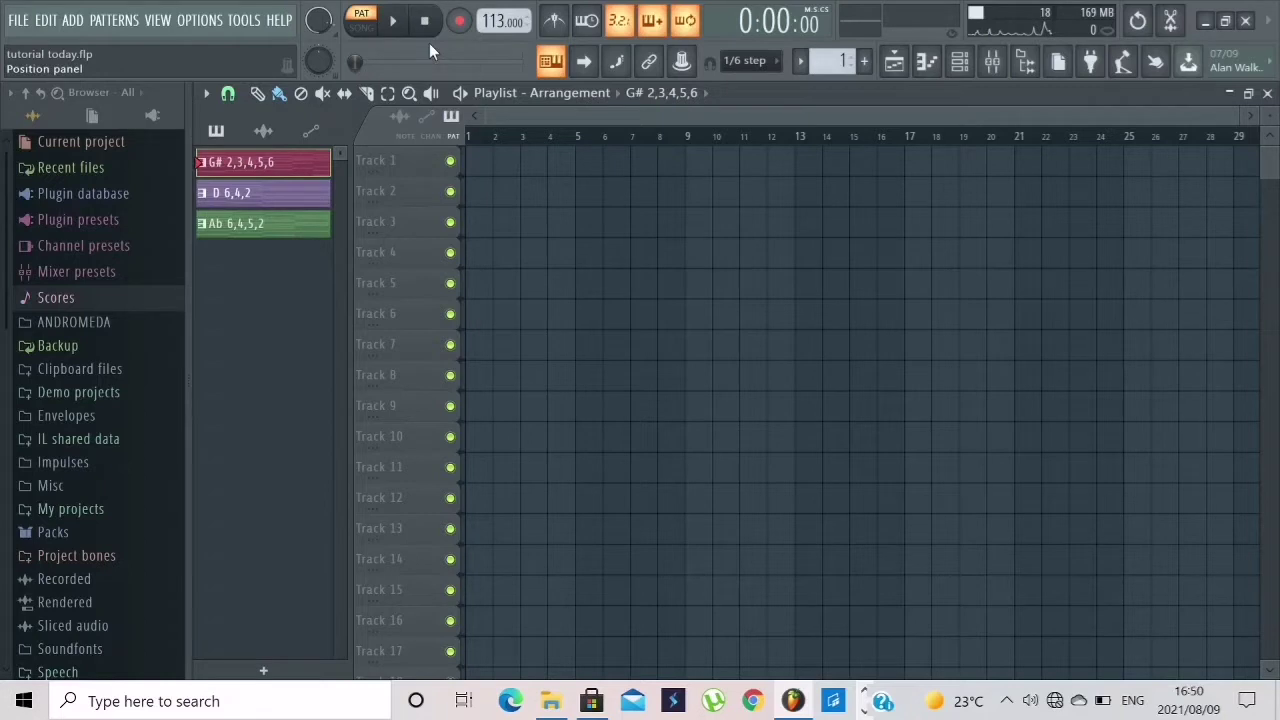
Play the D 6,4,2 pattern while examining its channels in the Channel rack, stop playback and close the rack
click(247, 196)
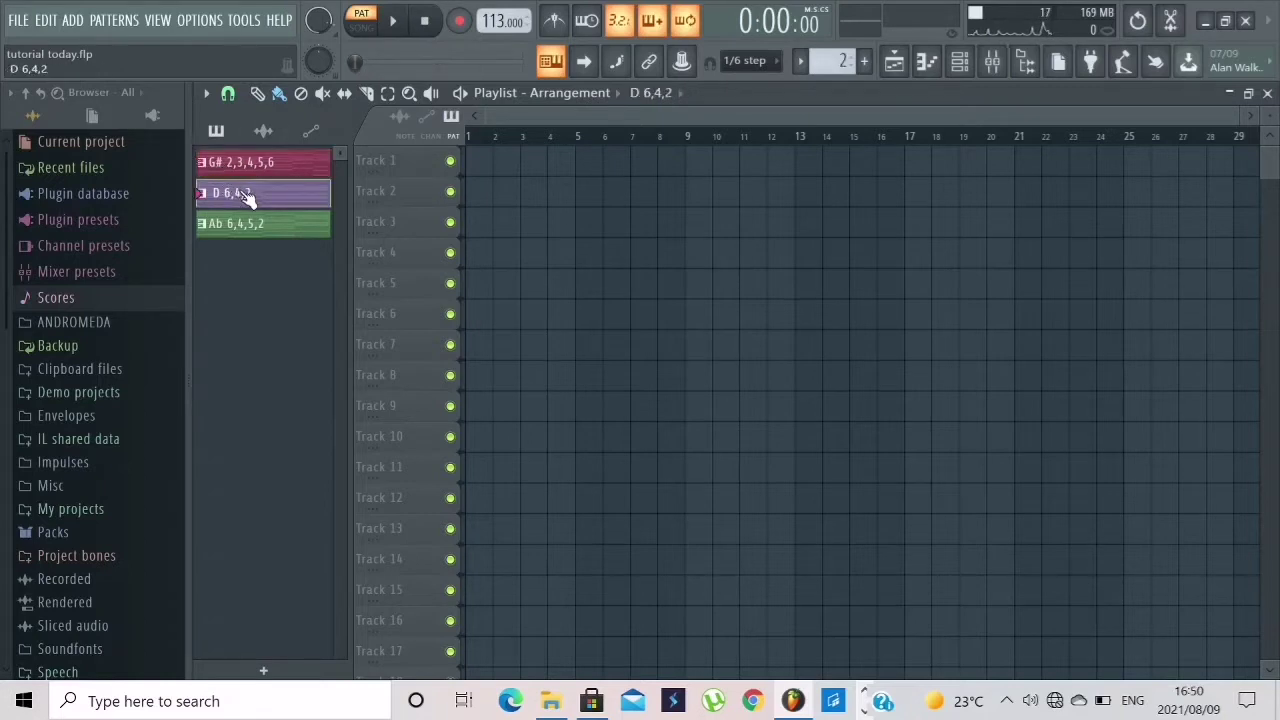
click(400, 22)
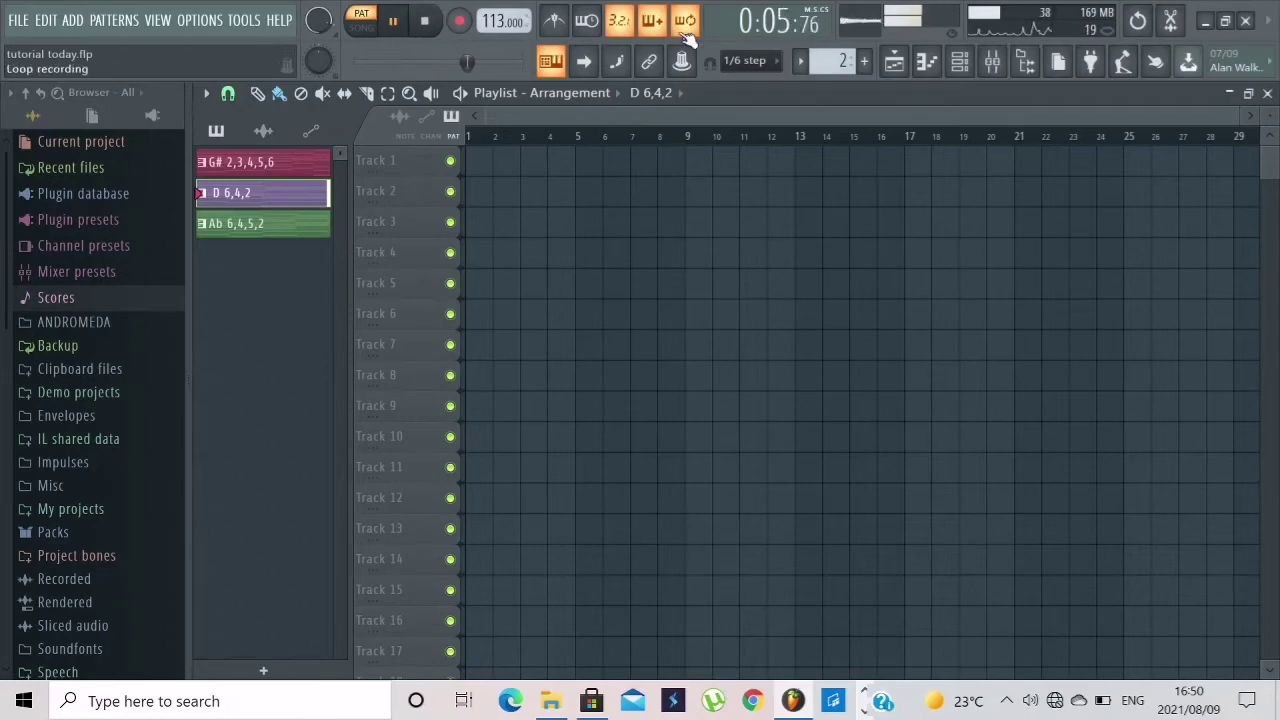
click(959, 61)
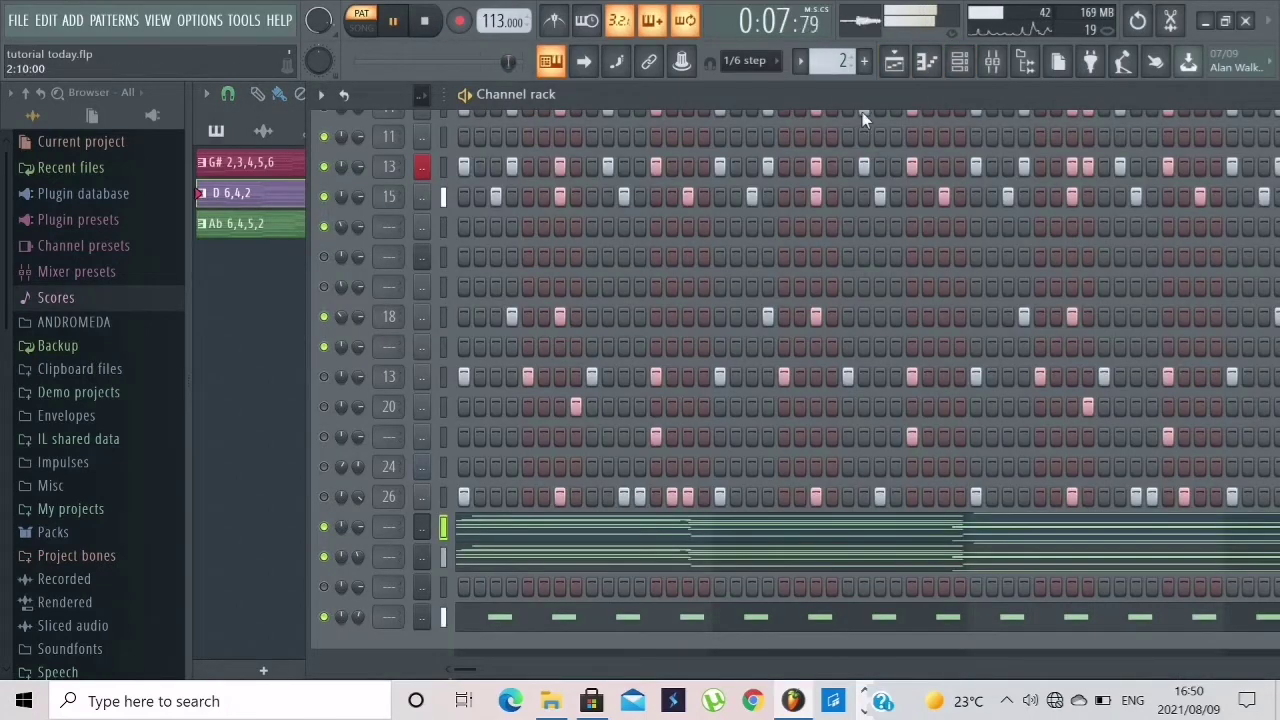
drag(874, 96, 905, 146)
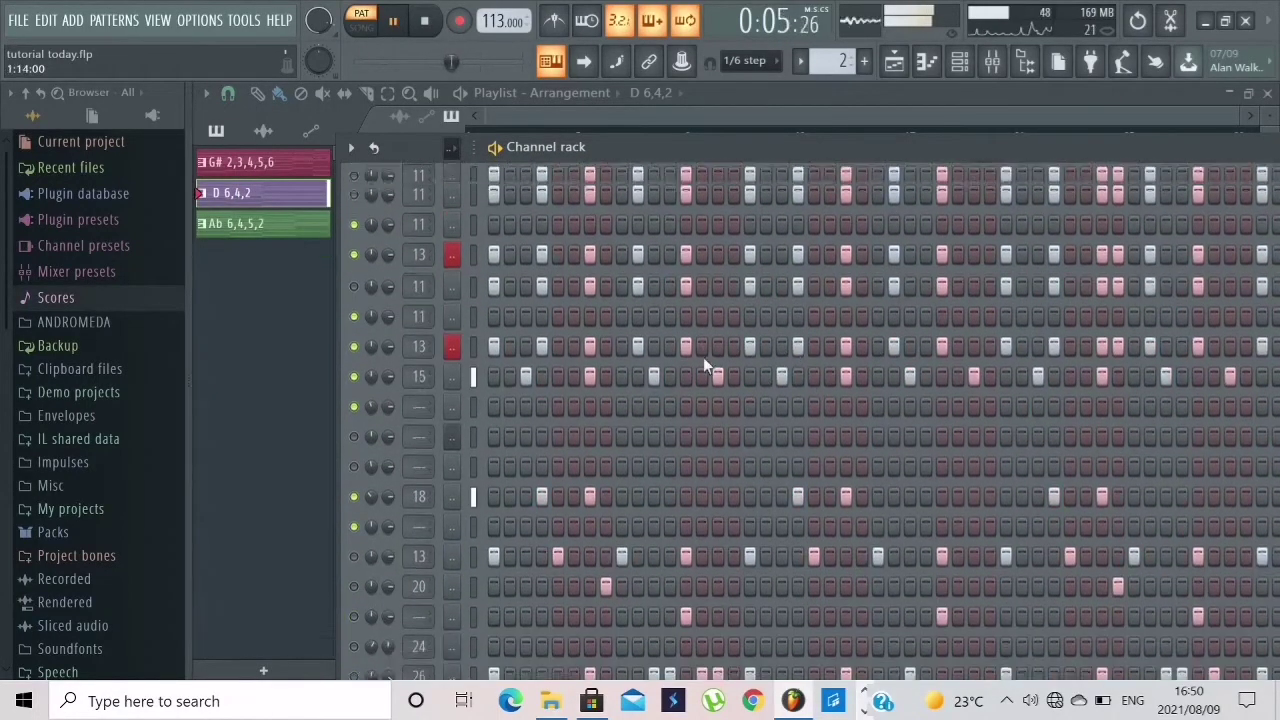
scroll(702, 357, up, 5)
scroll(702, 357, down, 5)
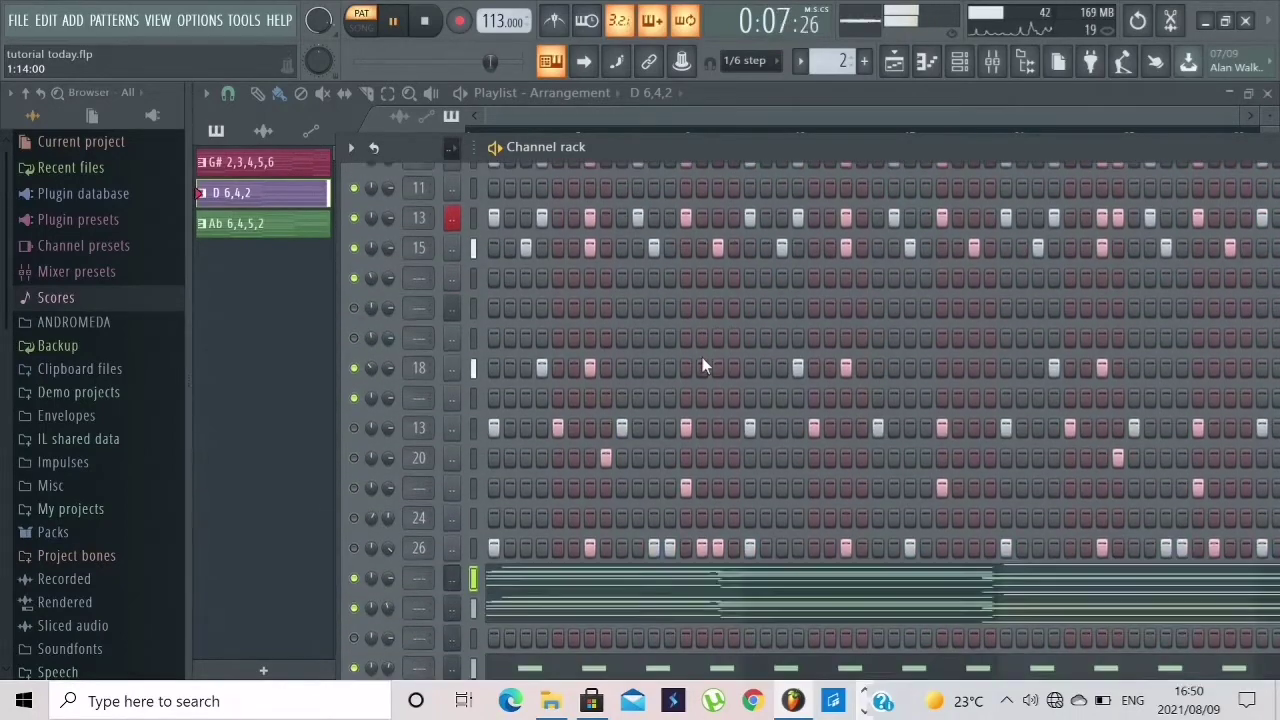
click(424, 20)
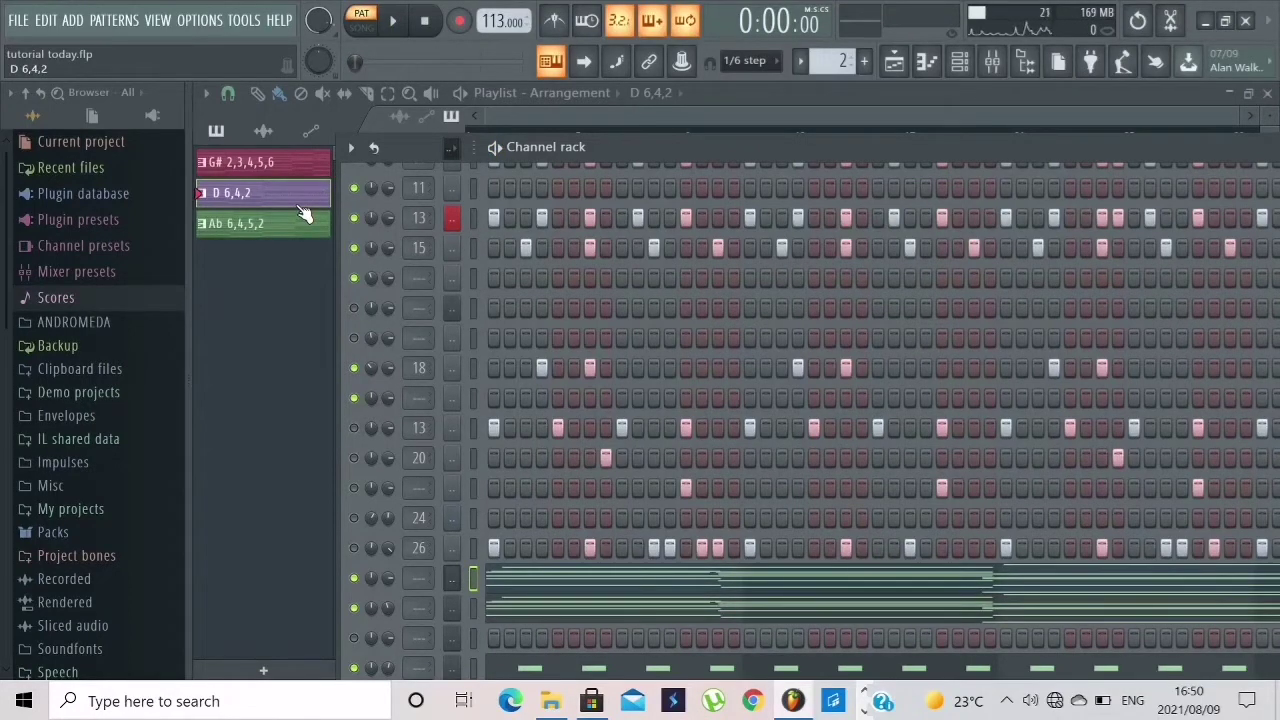
key(F6)
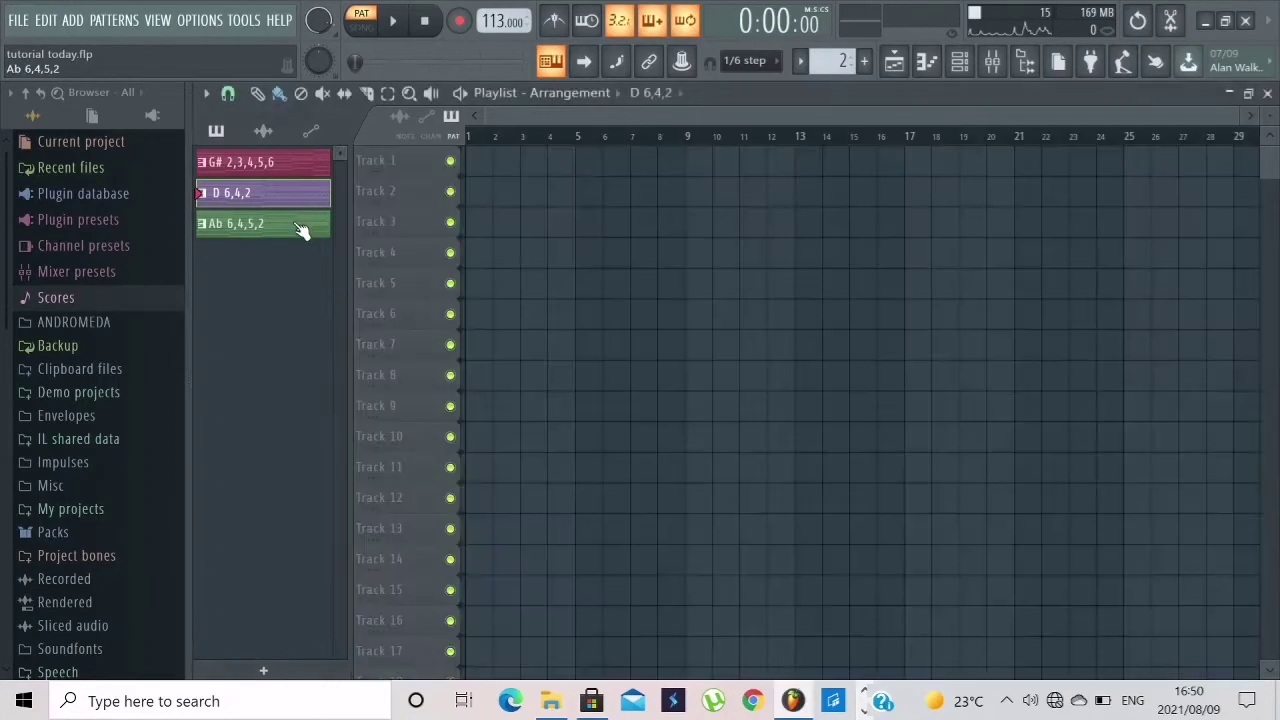
Play the Ab 6,4,5,2 pattern with the Channel rack open on its lowest channels, and stop playback
click(306, 226)
click(396, 25)
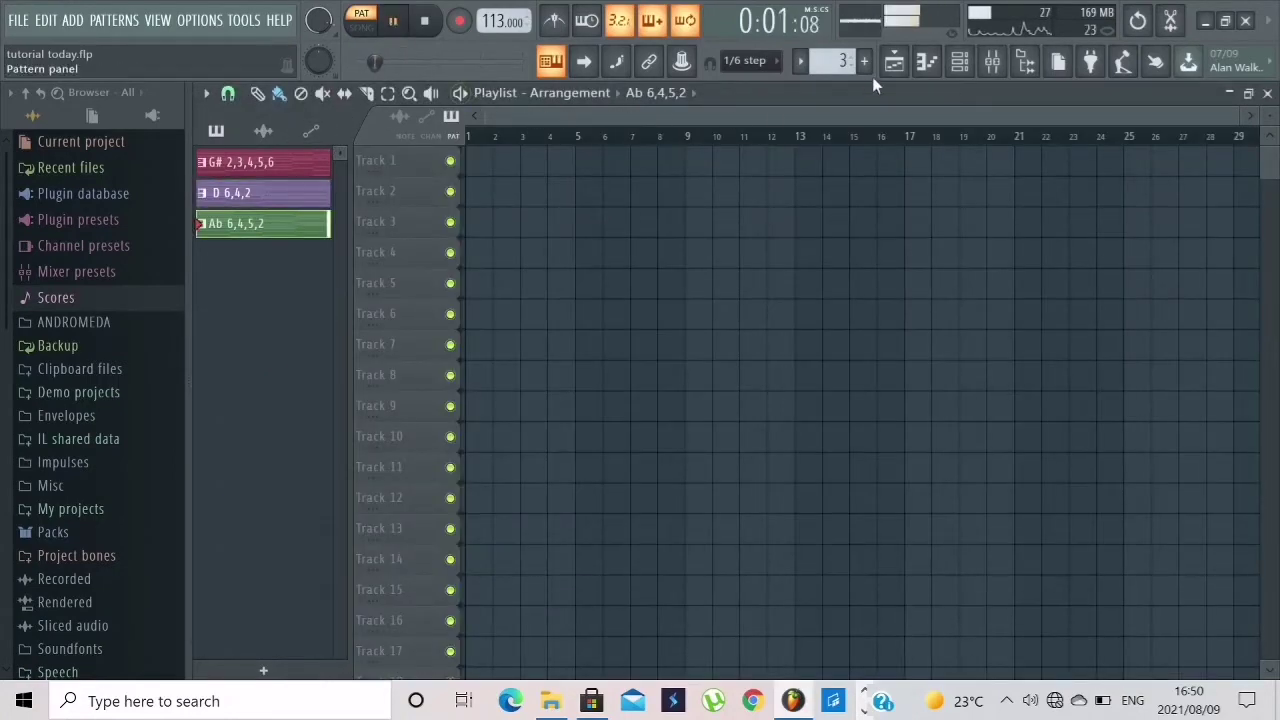
click(958, 61)
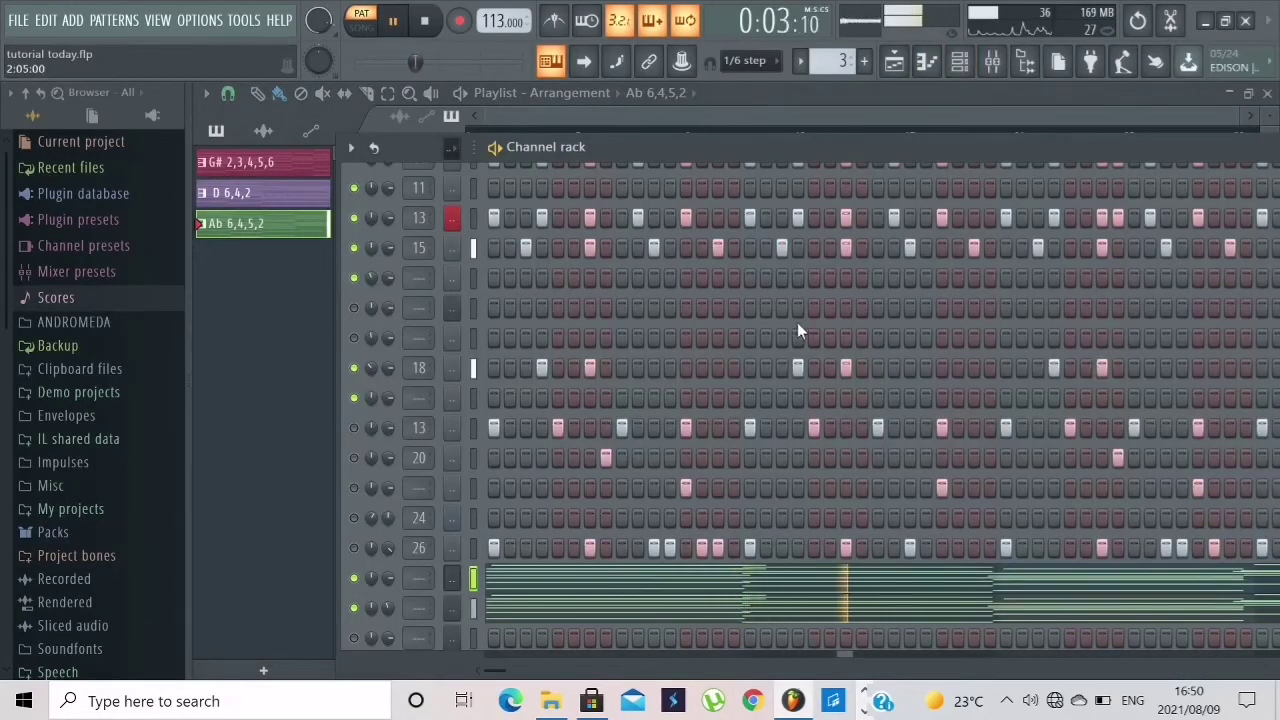
drag(872, 144, 752, 122)
scroll(588, 263, down, 2)
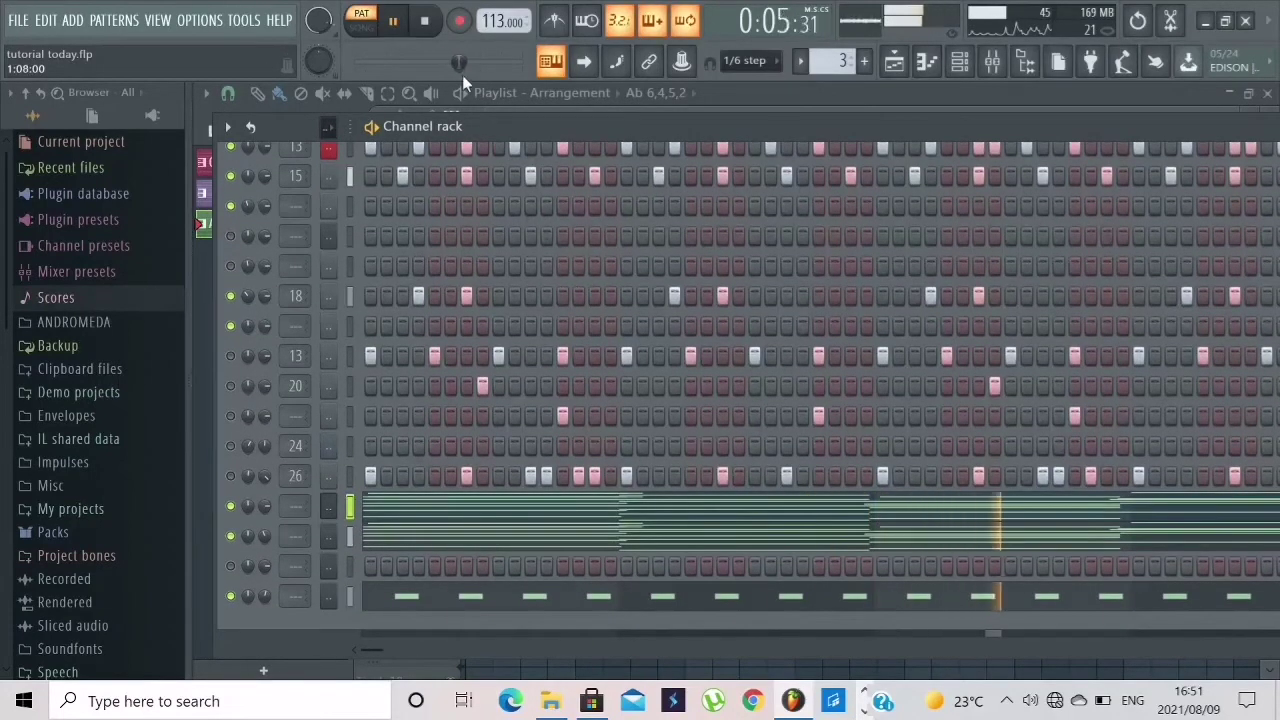
click(436, 23)
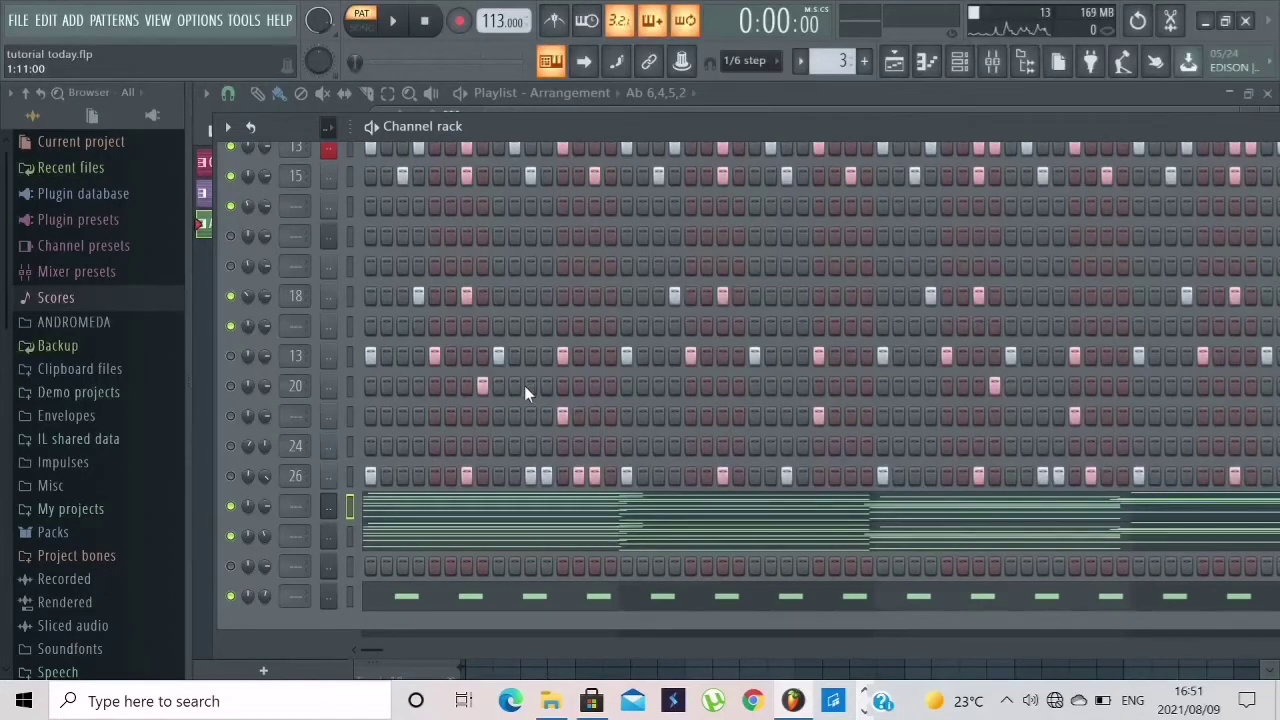
Inspect the piano preset loaded in the Nexus #3 channel and close the plugin
click(335, 520)
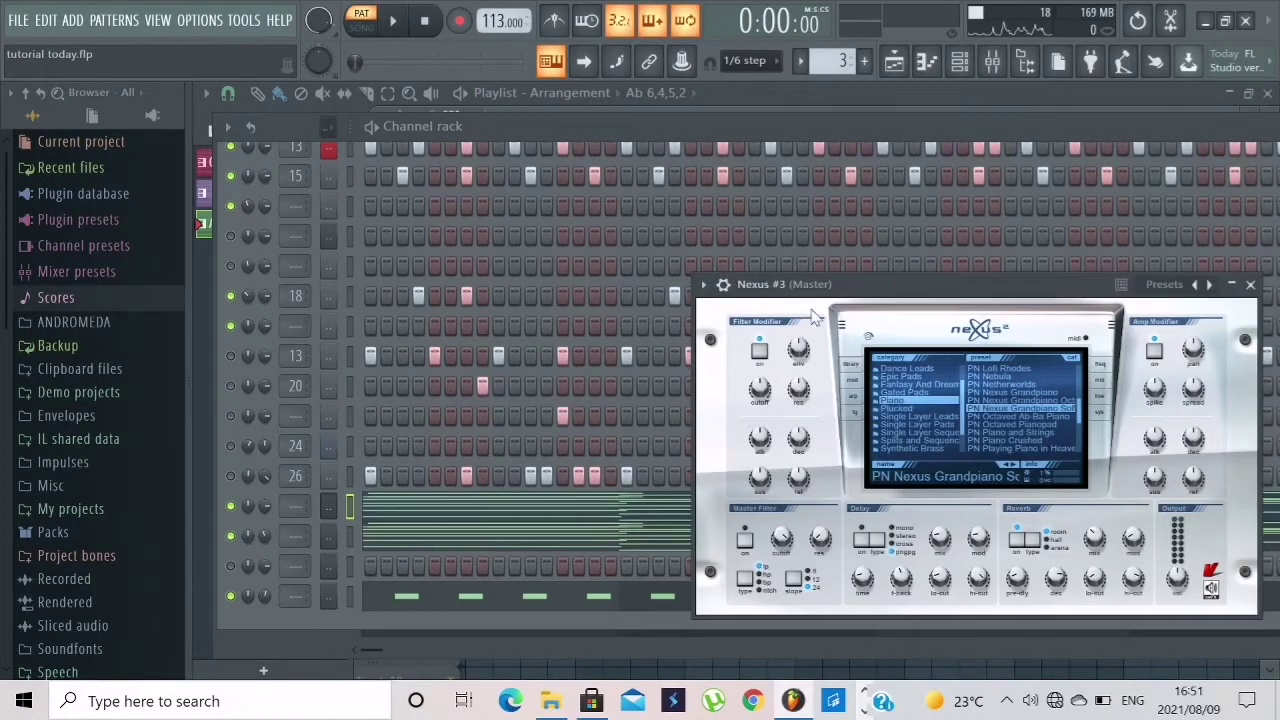
drag(1007, 290, 643, 199)
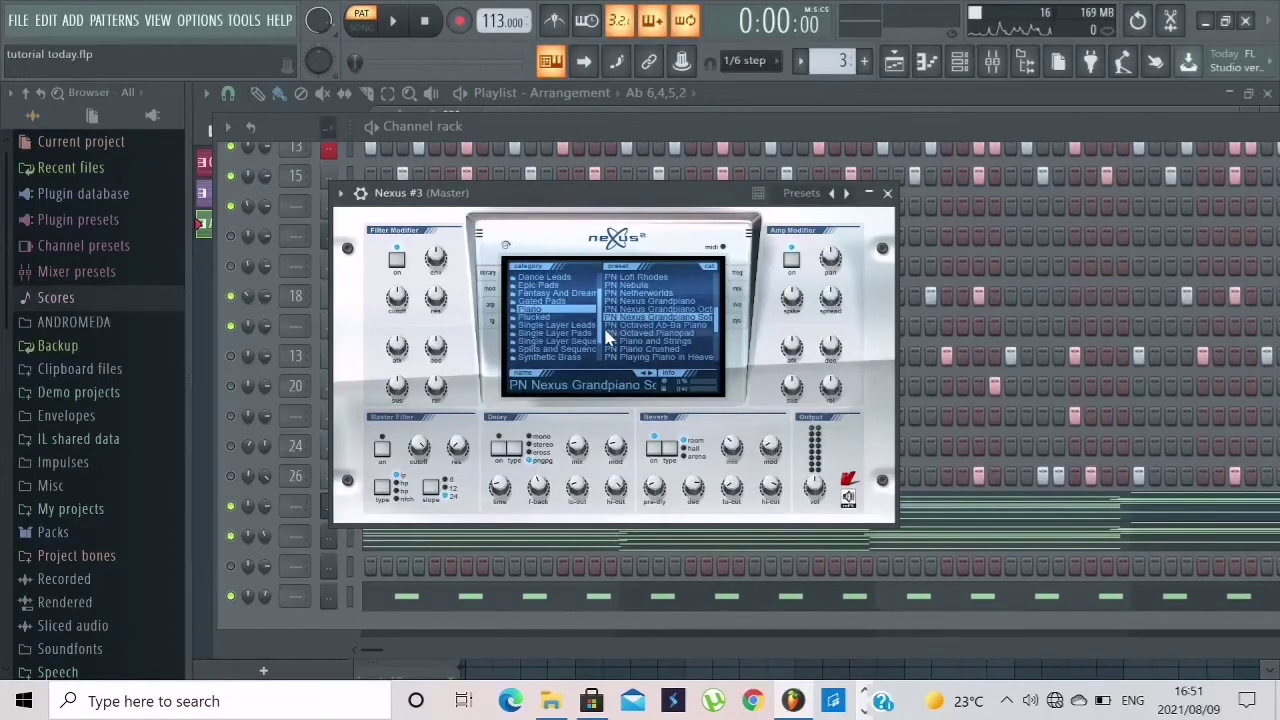
click(887, 194)
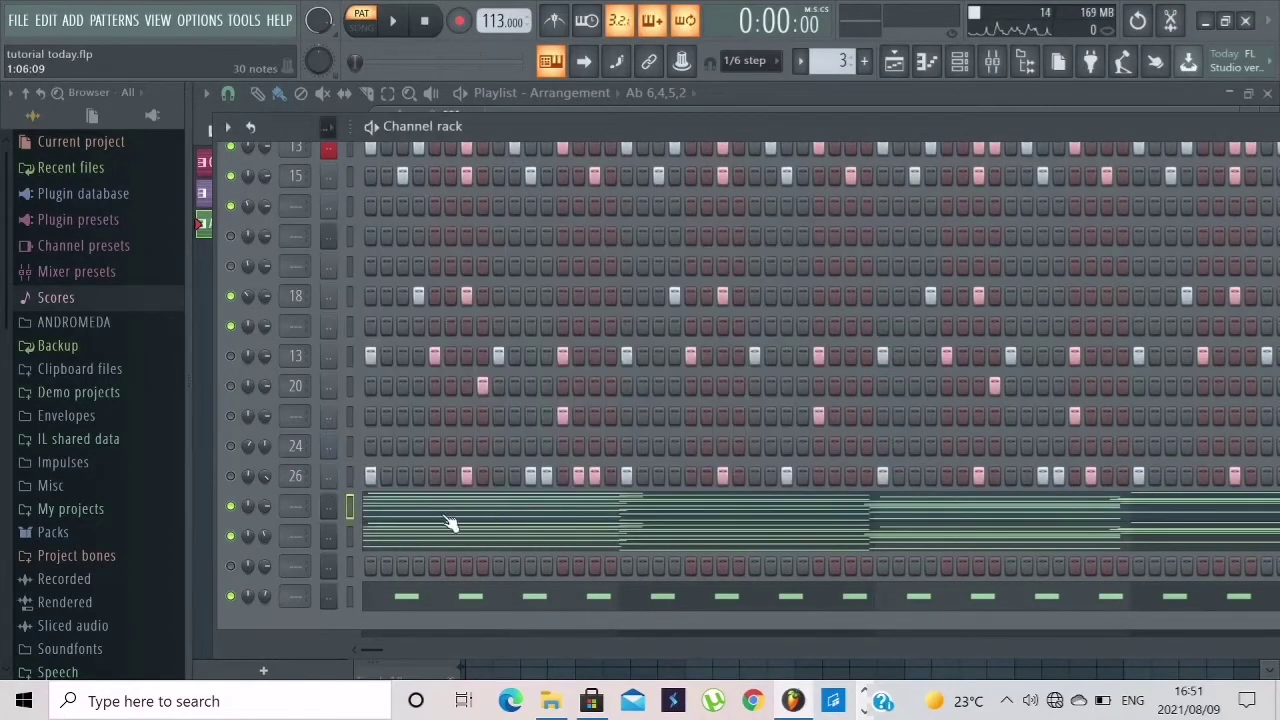
Inspect the presets loaded in the single pad layer channel and the Purity channel, closing each plugin
click(345, 537)
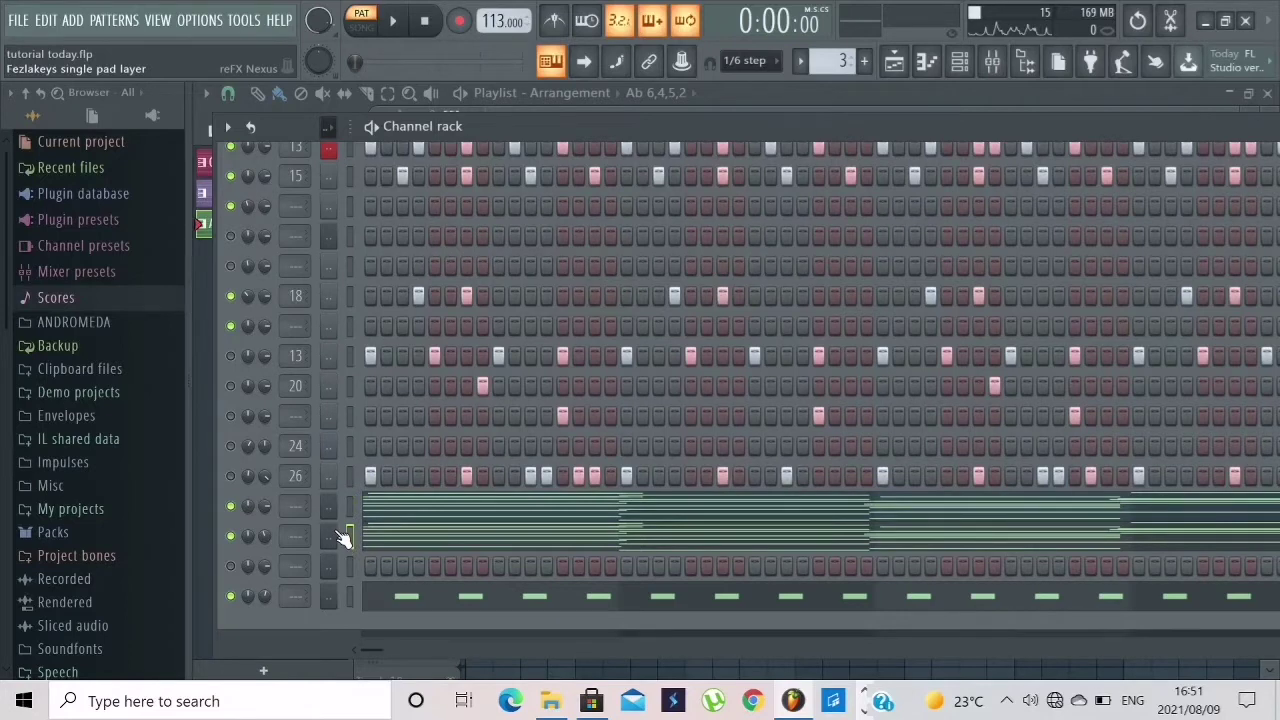
click(340, 537)
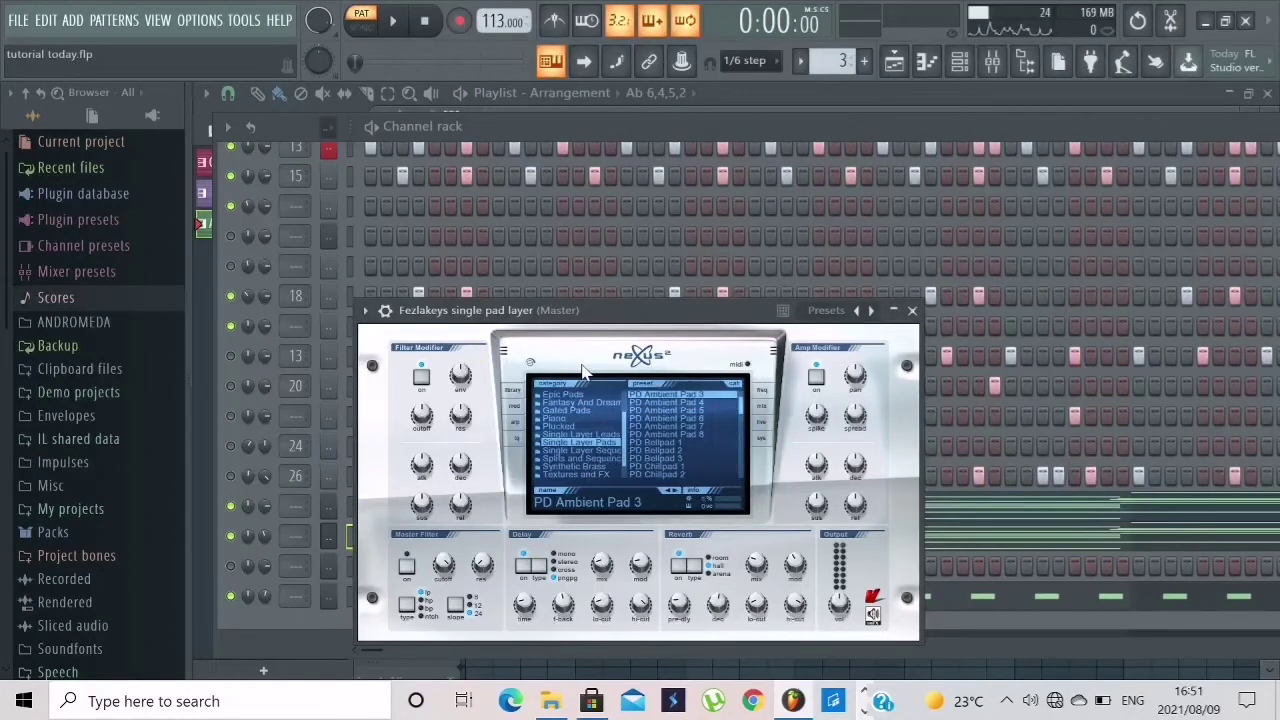
click(911, 310)
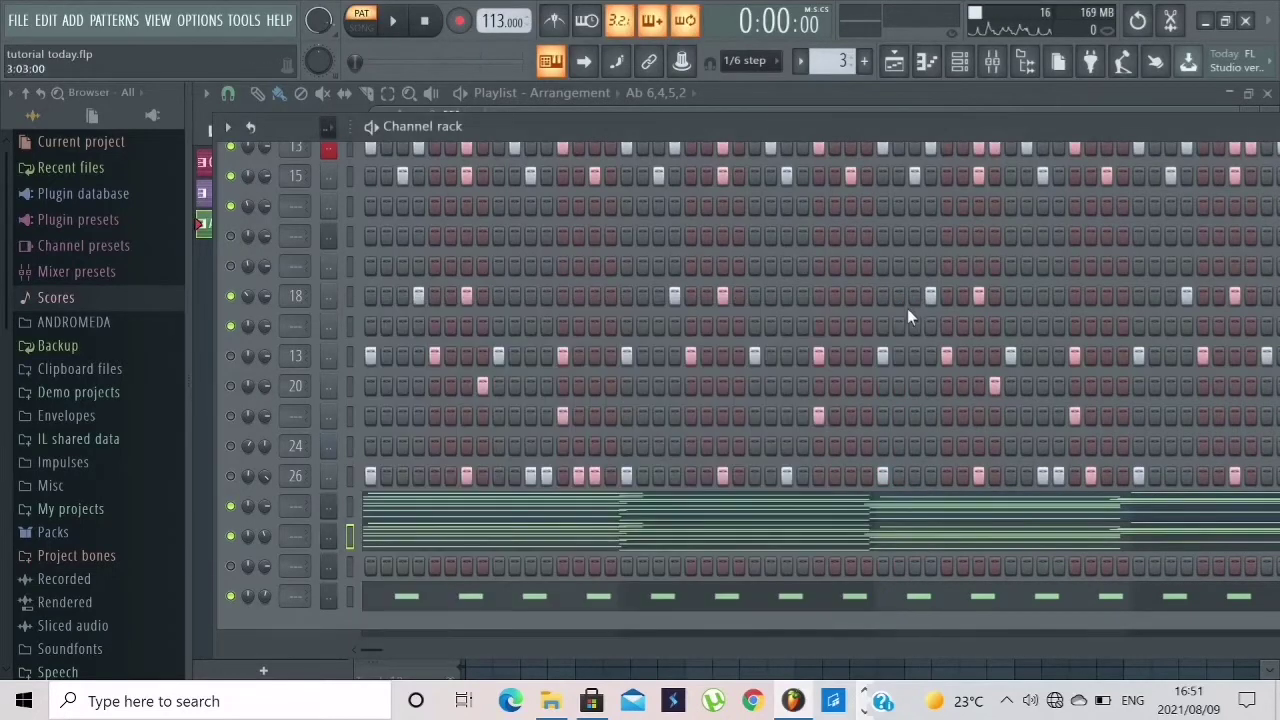
click(335, 597)
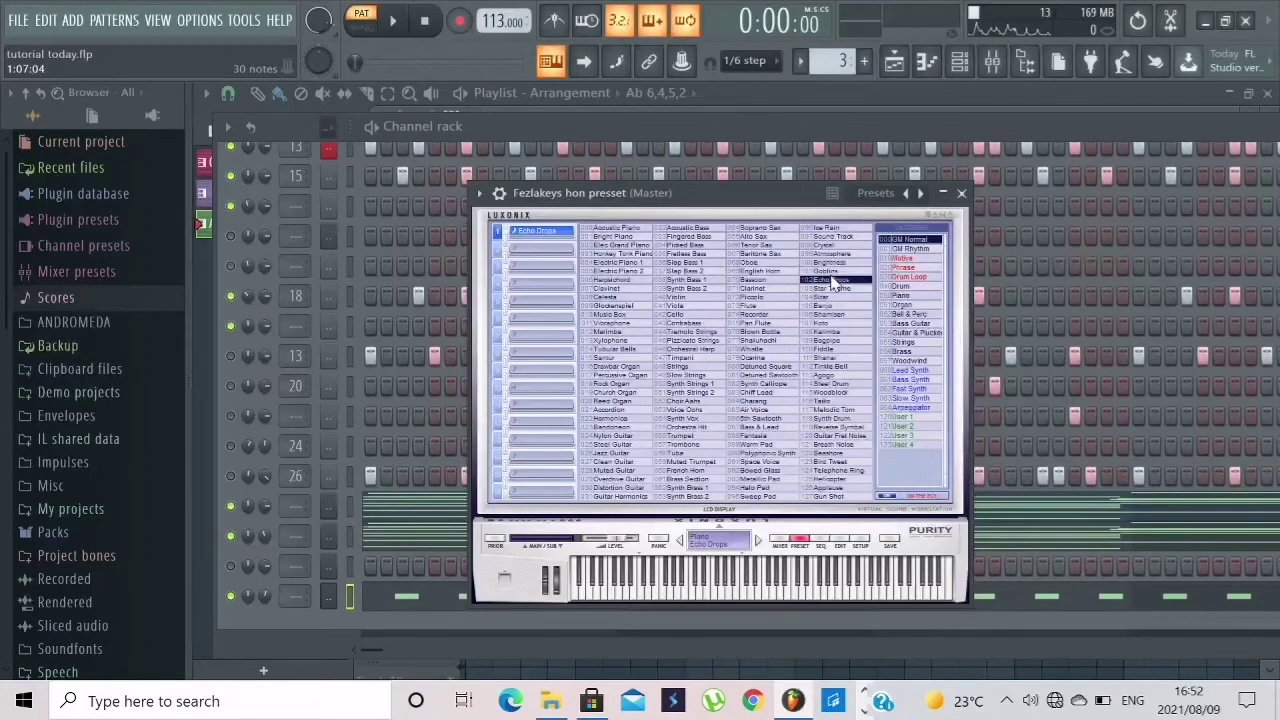
click(961, 193)
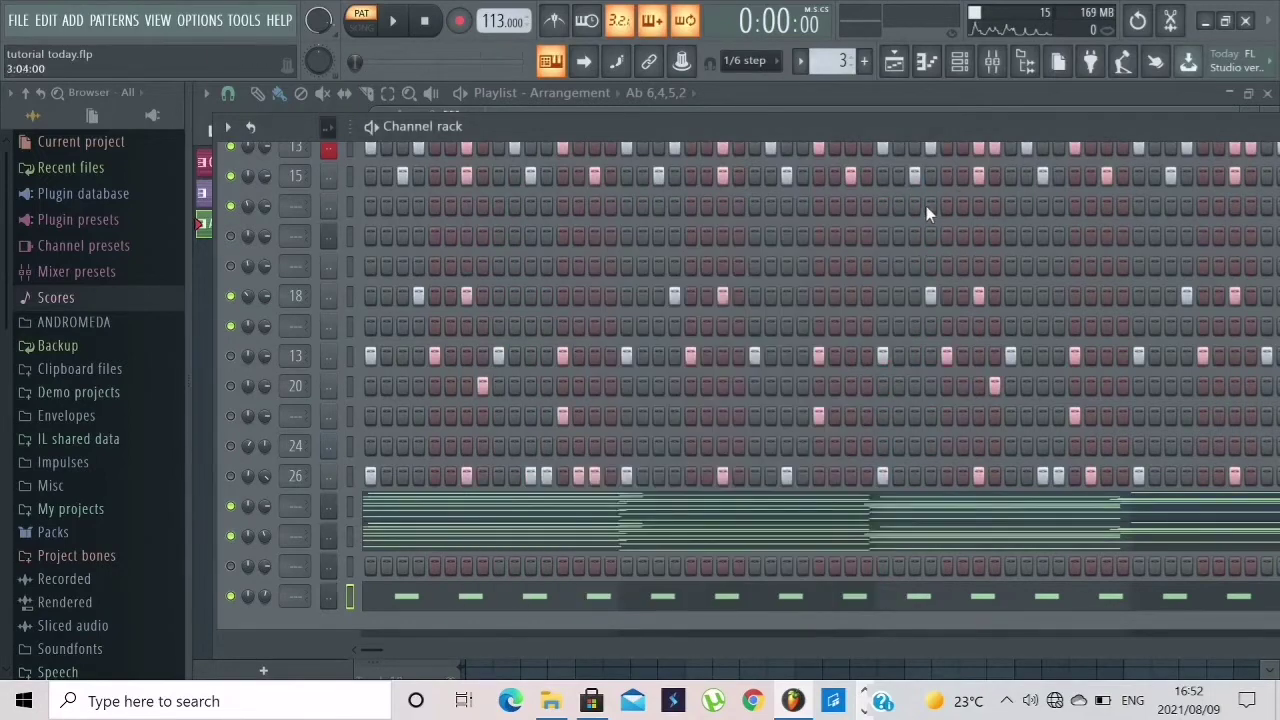
Select the G# 2,3,4,5,6 pattern and reposition the Channel rack to show the controls of its lowest channels
drag(946, 129, 572, 207)
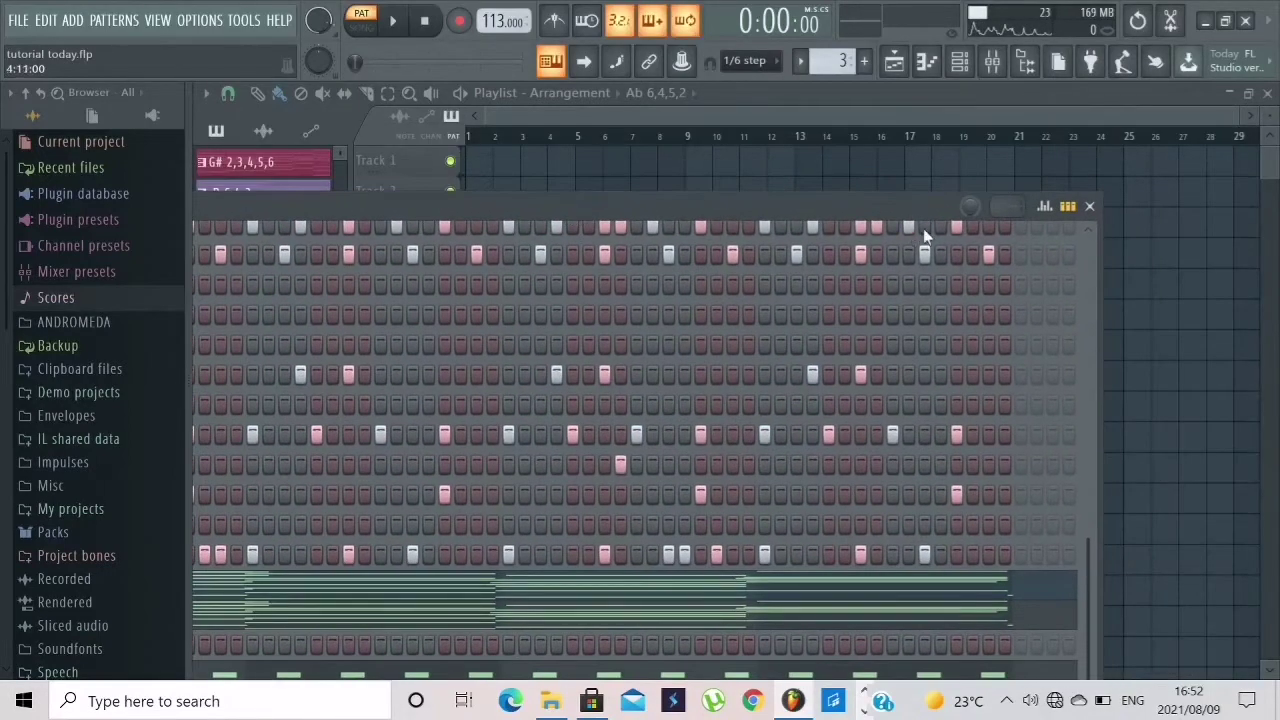
click(1089, 206)
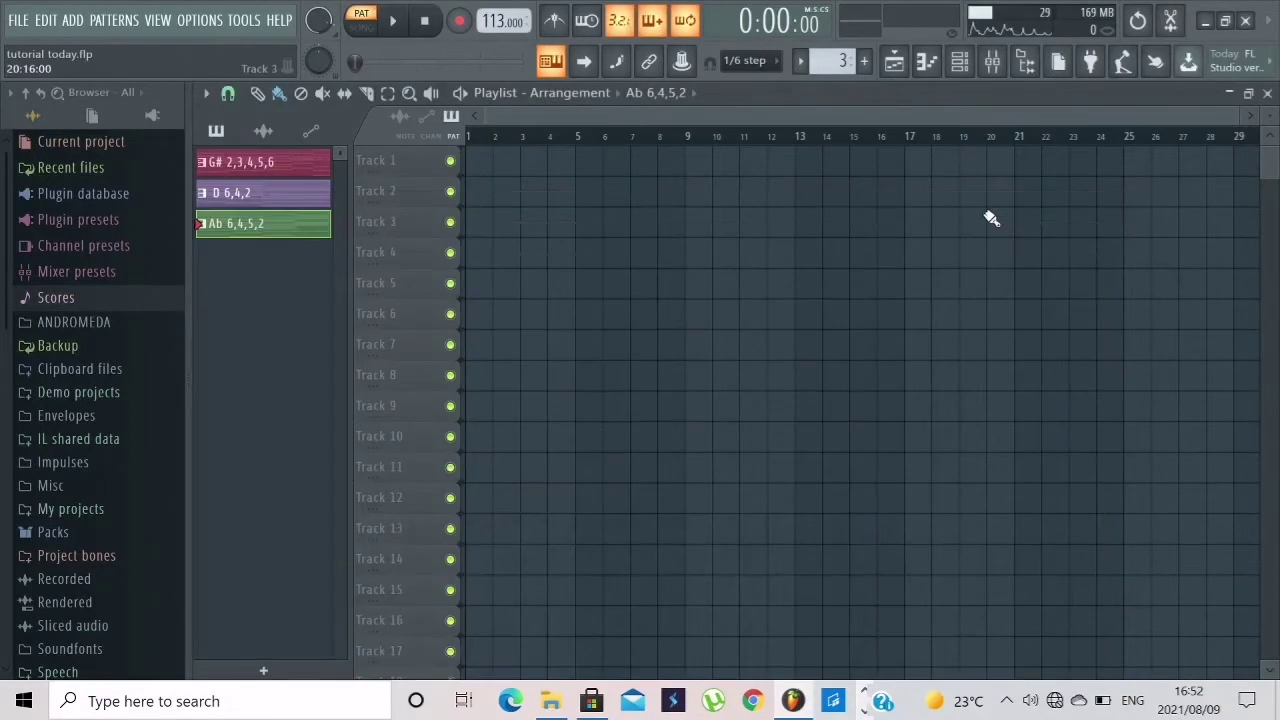
click(960, 62)
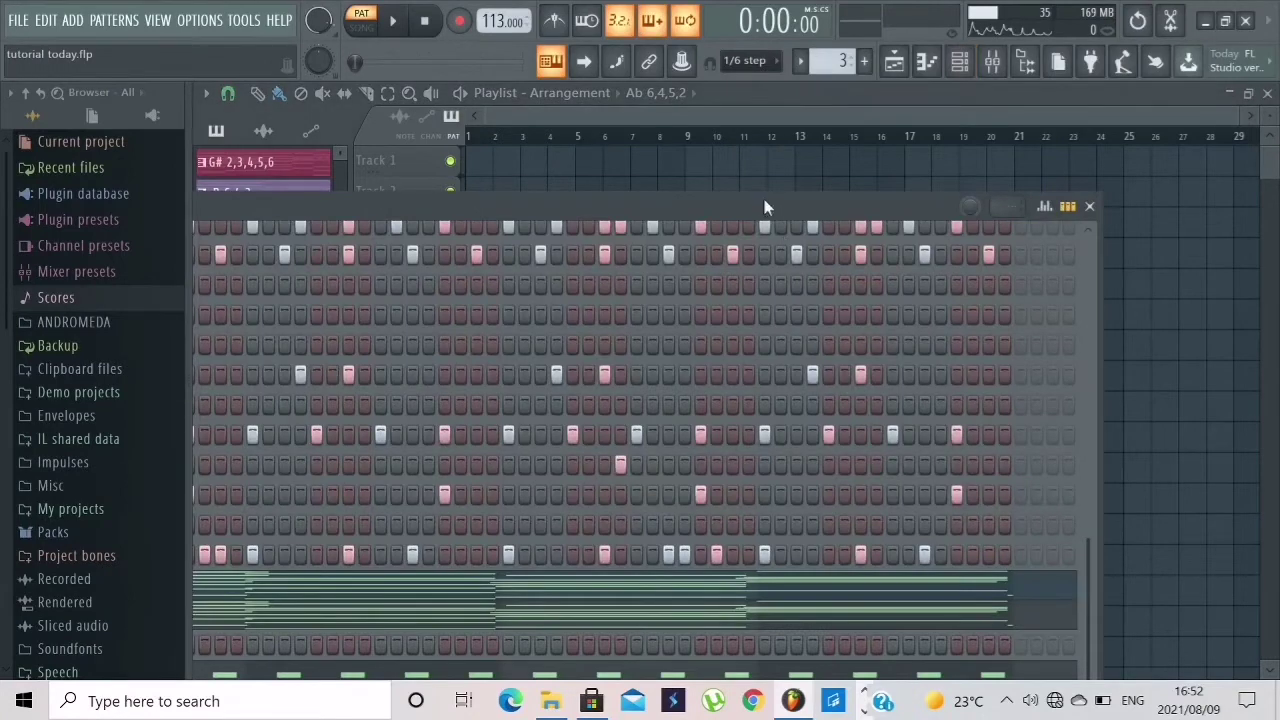
drag(760, 206, 889, 214)
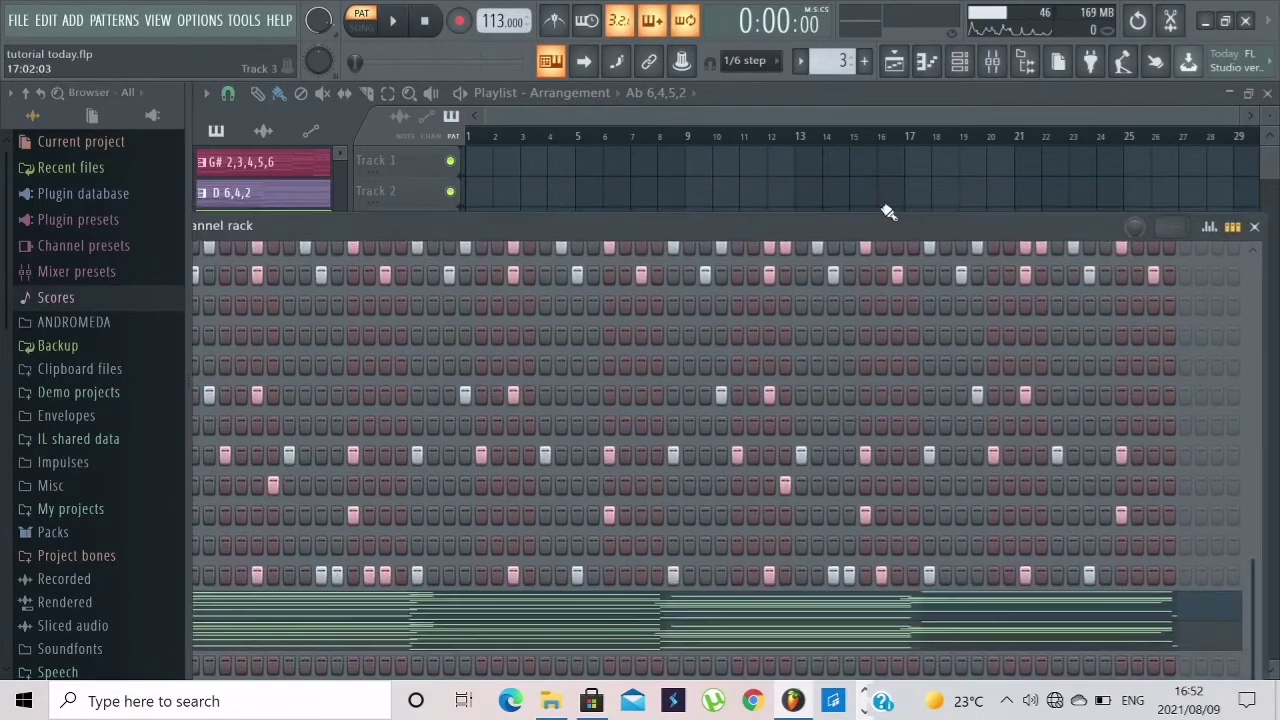
click(242, 170)
click(959, 64)
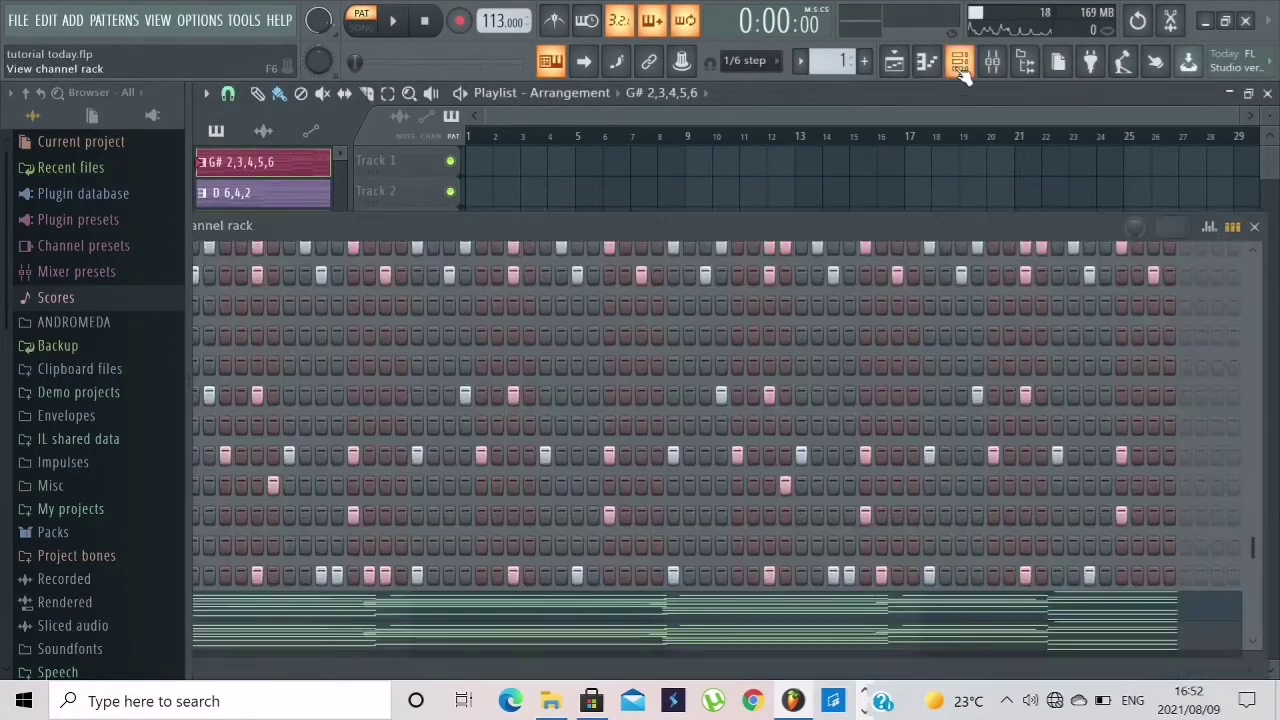
drag(712, 229, 1022, 200)
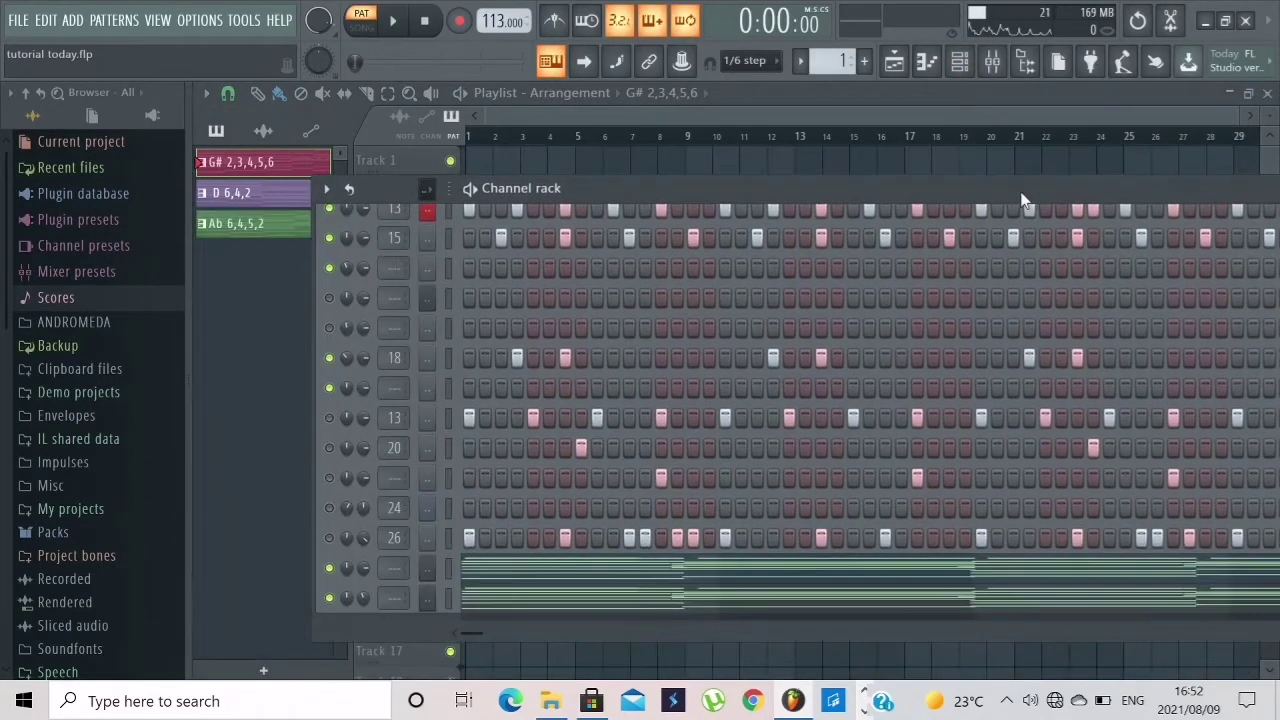
scroll(490, 415, down, 3)
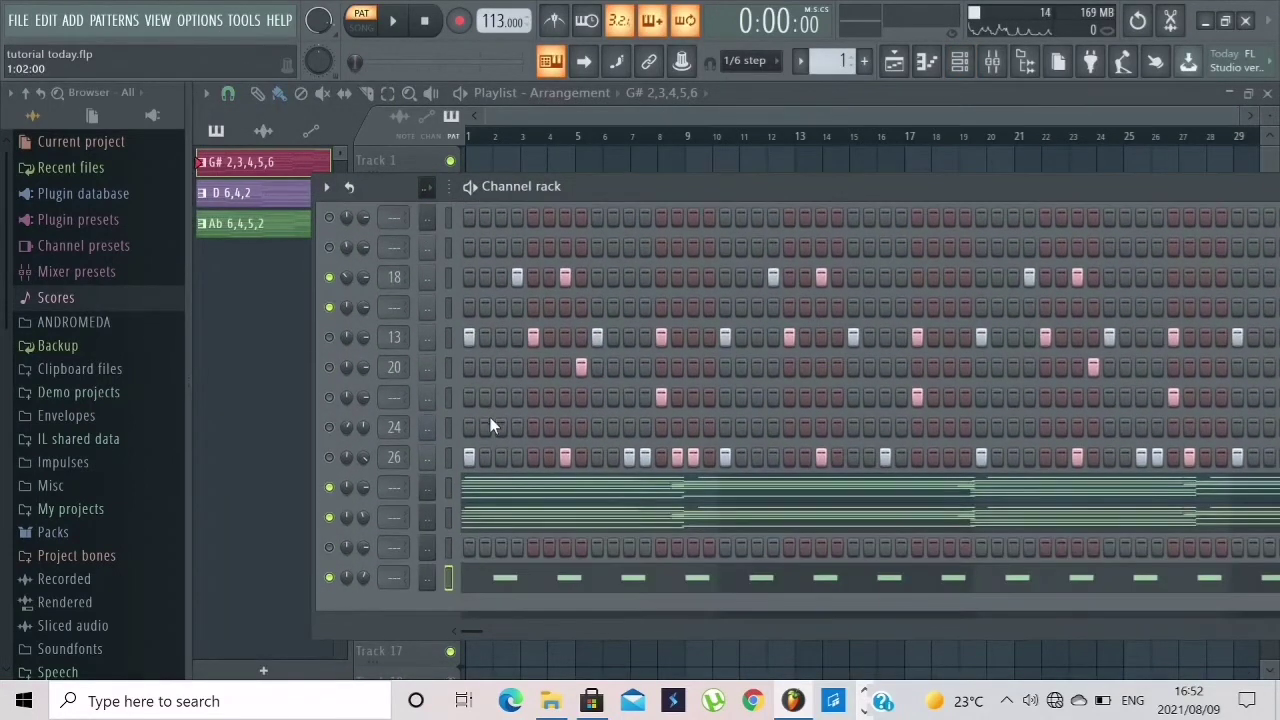
Open the Nexus #3 channel of the G# pattern in the Piano roll
right_click(425, 488)
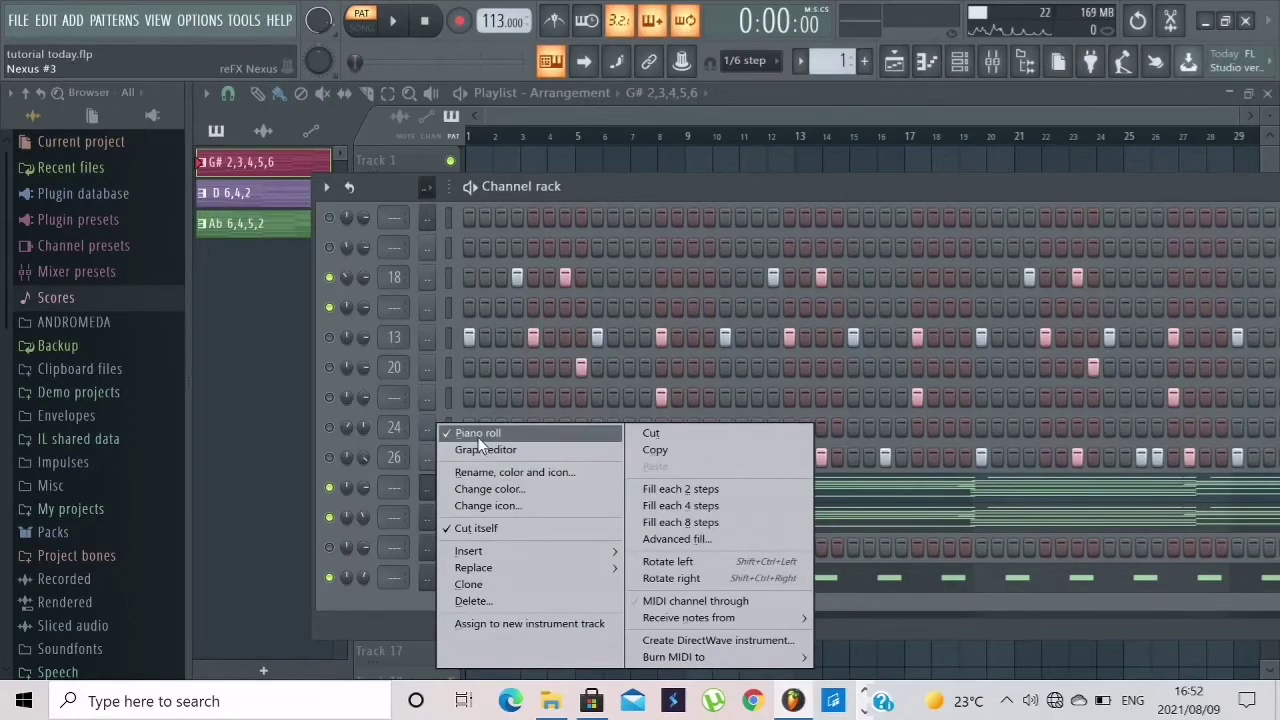
key(Escape)
right_click(440, 498)
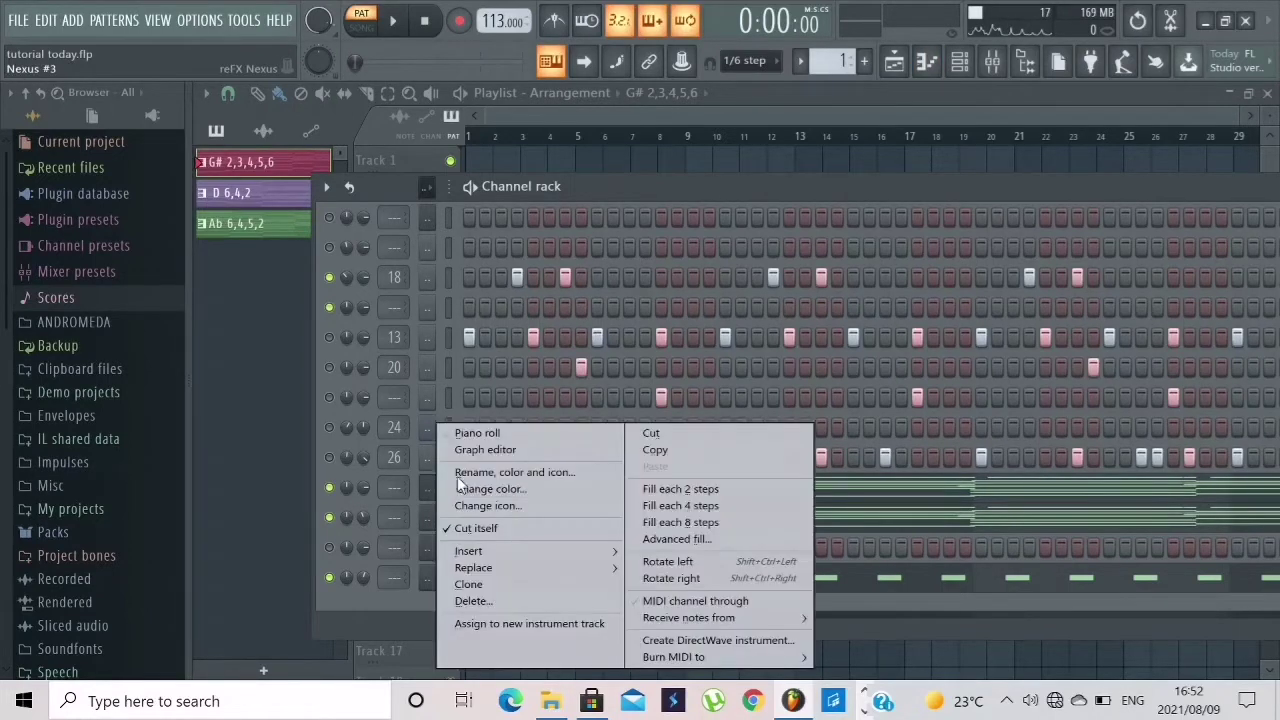
click(474, 433)
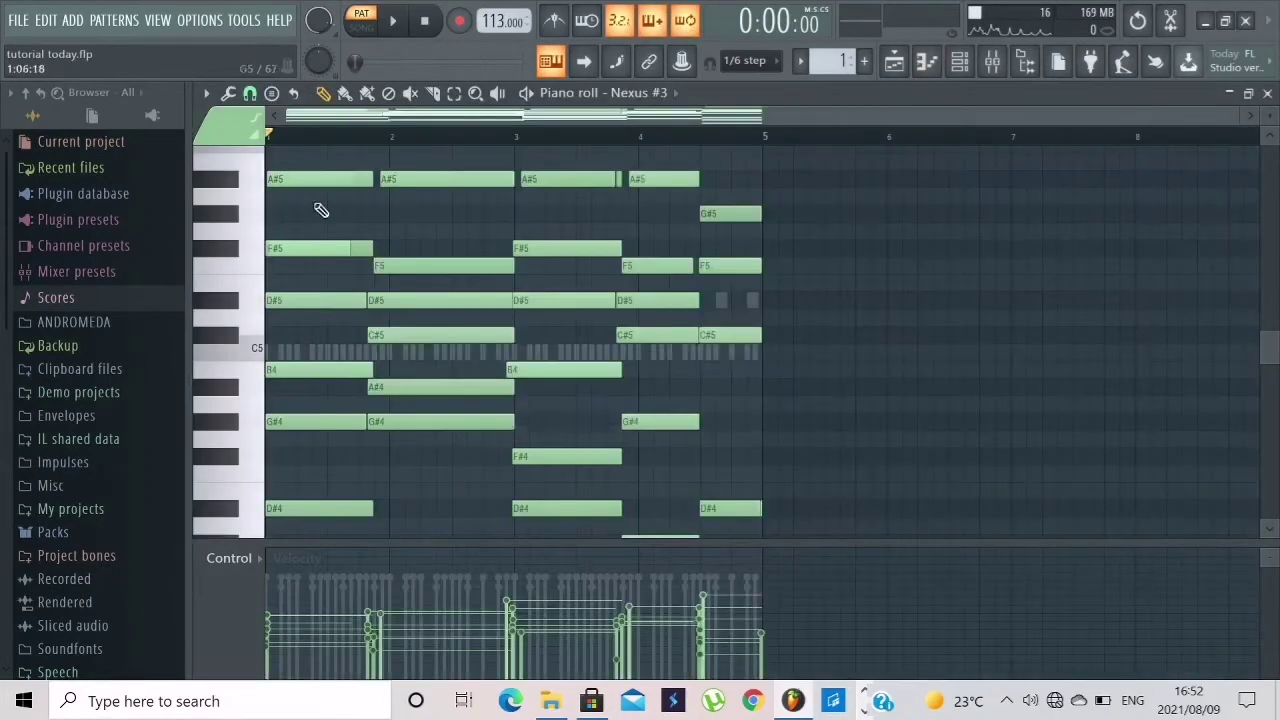
Select all notes of the first chord, G#3, D#4, G#4, B4, D#5, F#5 and A#5, and review them
click(453, 93)
drag(330, 180, 333, 497)
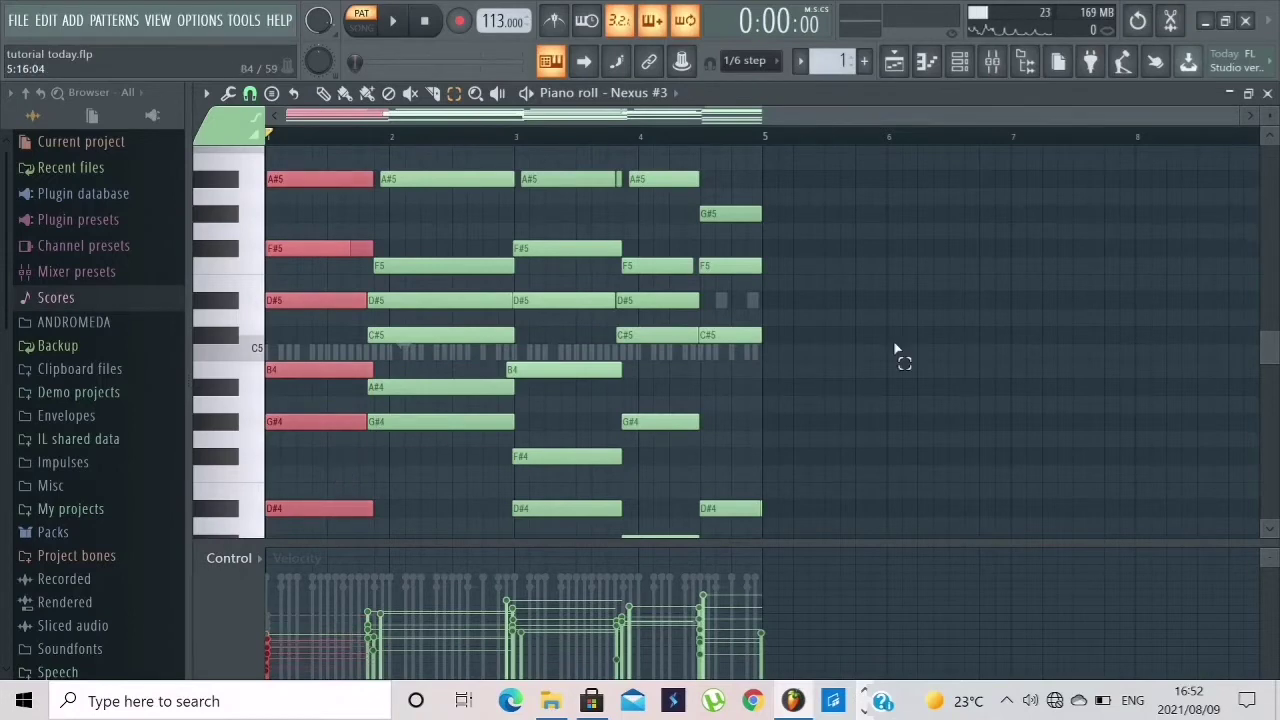
scroll(905, 330, down, 3)
scroll(480, 420, down, 7)
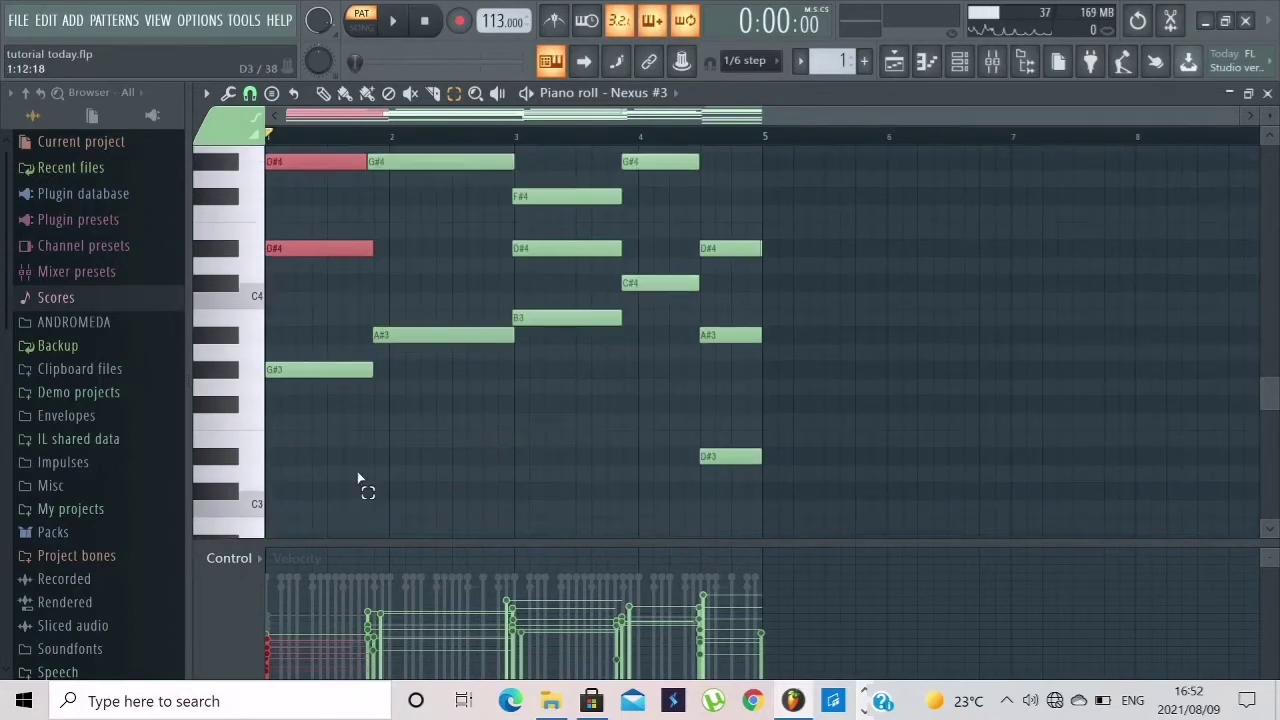
drag(330, 445, 323, 551)
scroll(306, 257, up, 10)
scroll(343, 366, up, 3)
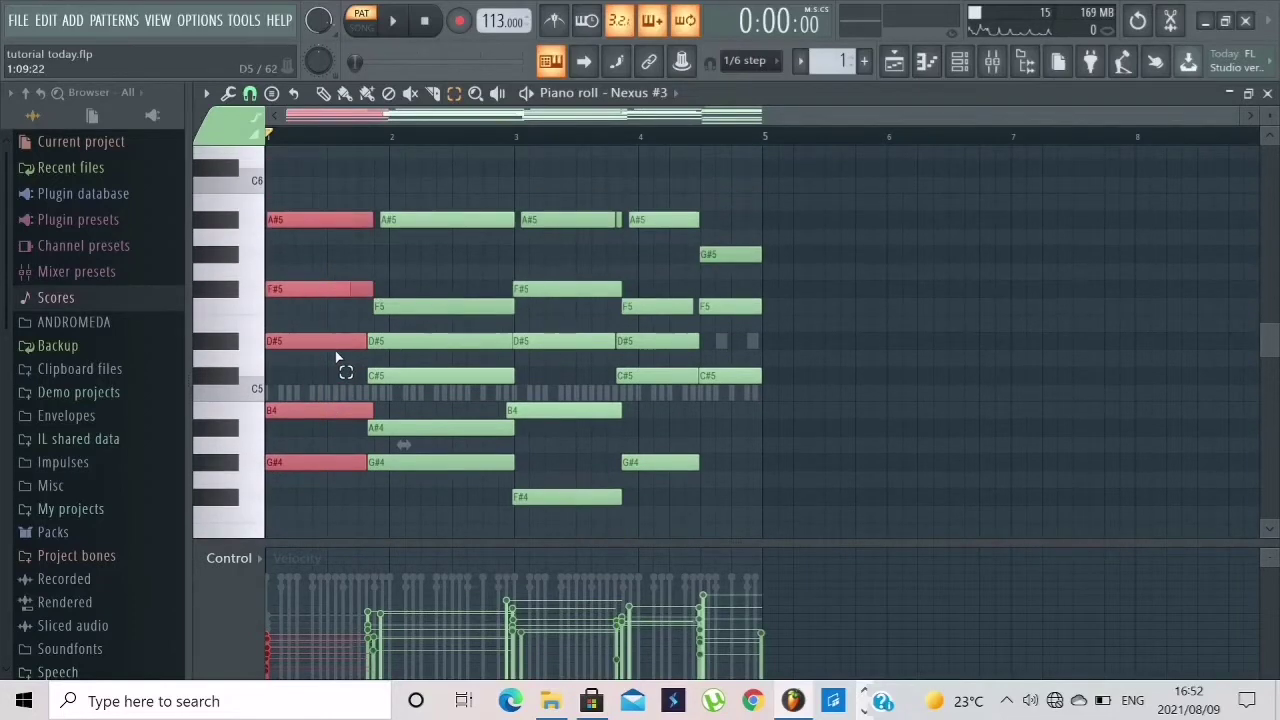
scroll(327, 346, down, 3)
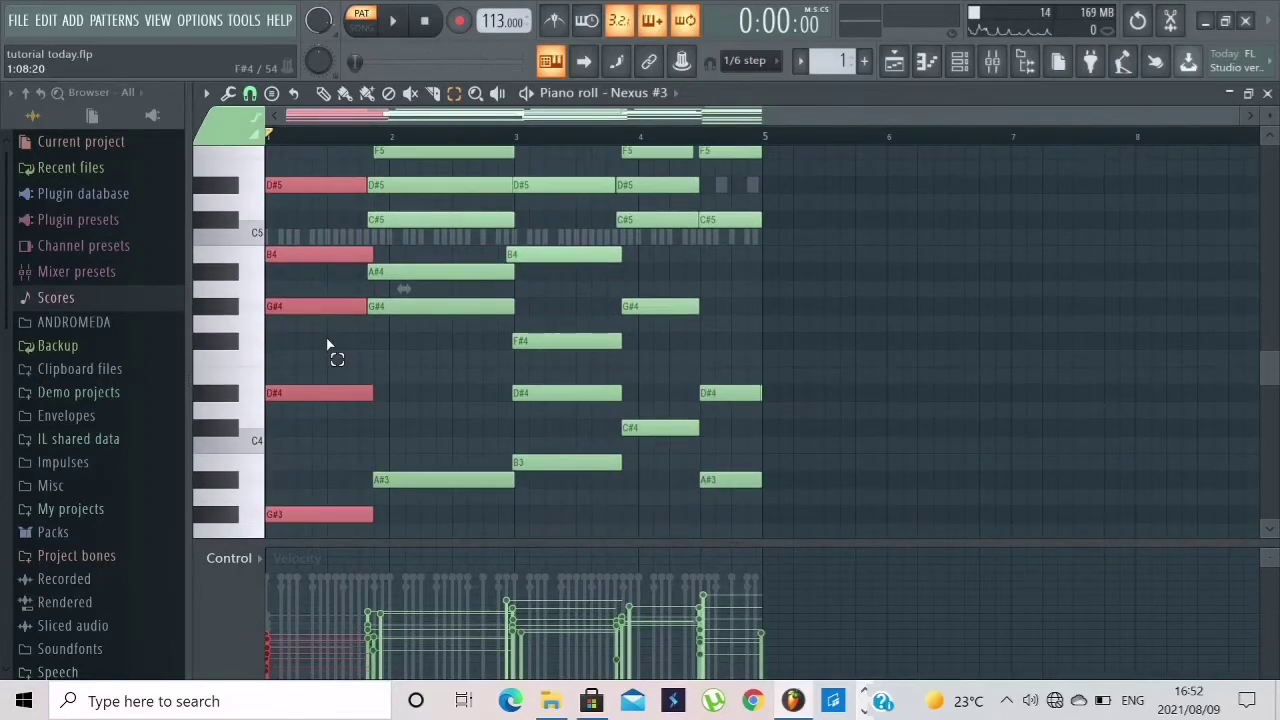
Select all notes of the second chord, including A#3, G#4, A#4, C#5, D#5 and F5, and review them
scroll(327, 346, down, 1)
scroll(327, 346, up, 5)
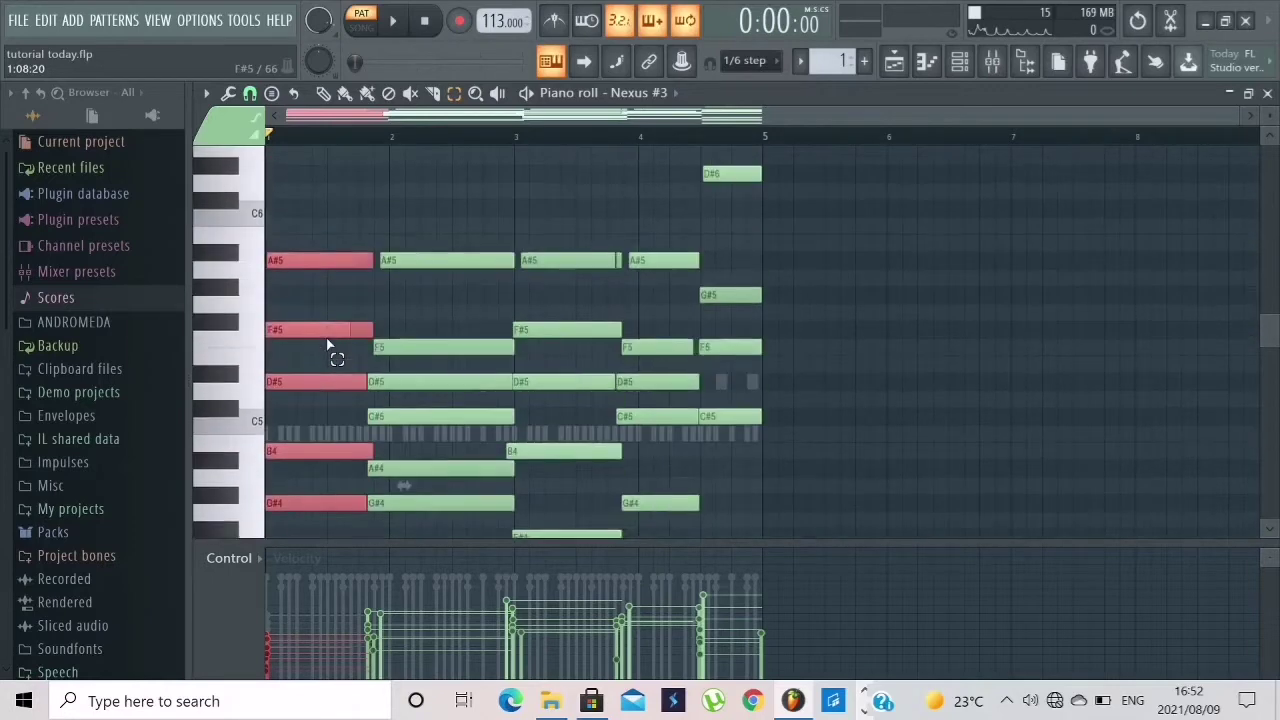
scroll(327, 346, down, 3)
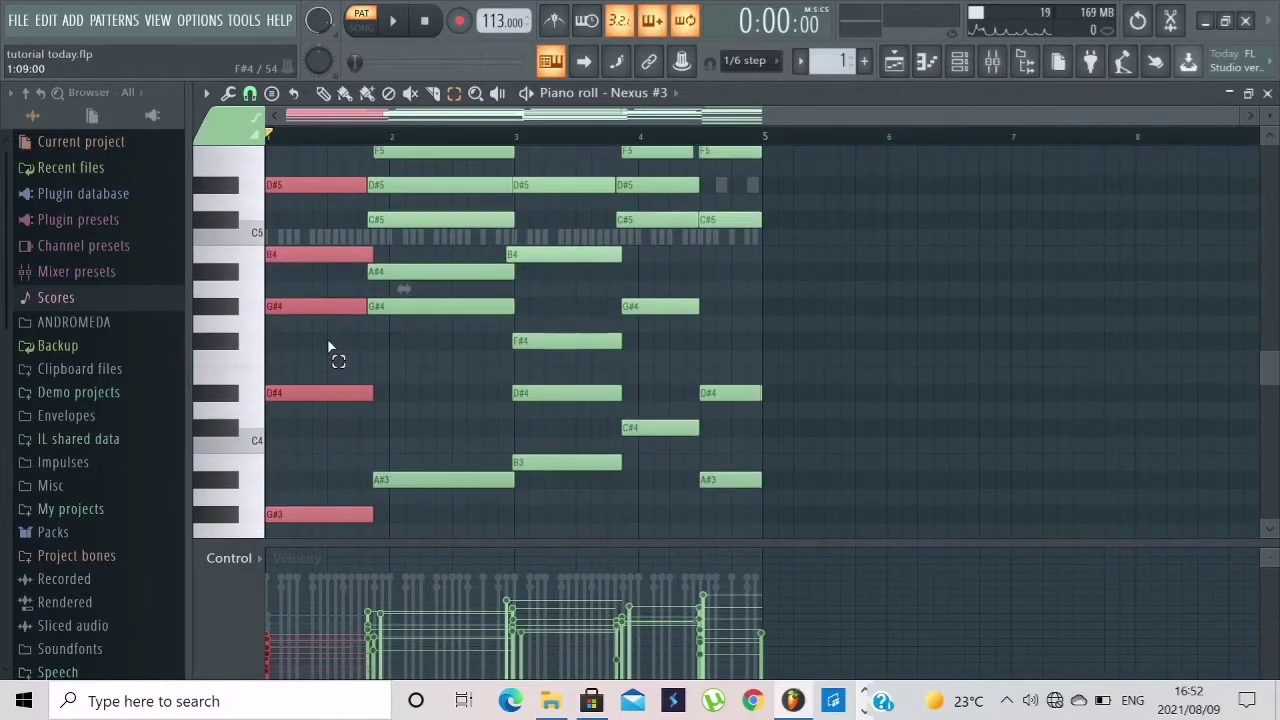
scroll(377, 429, down, 1)
click(434, 482)
drag(436, 411, 439, 287)
scroll(445, 295, down, 2)
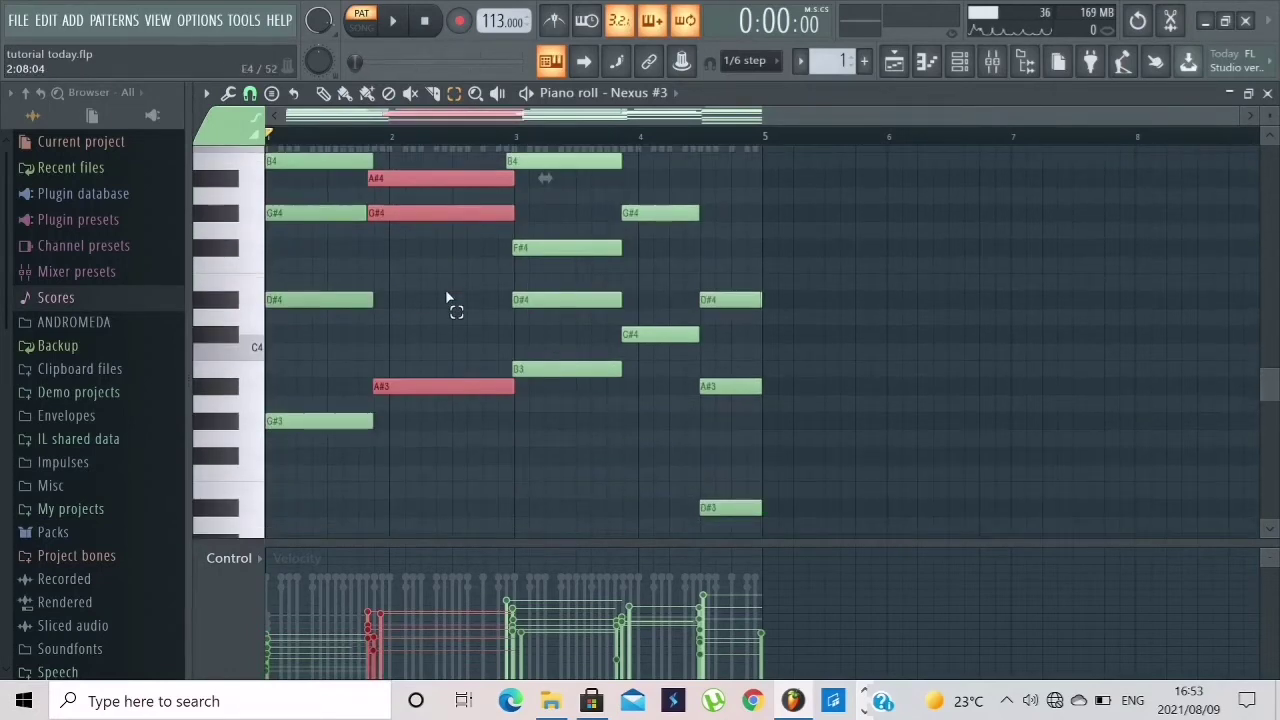
scroll(447, 298, up, 3)
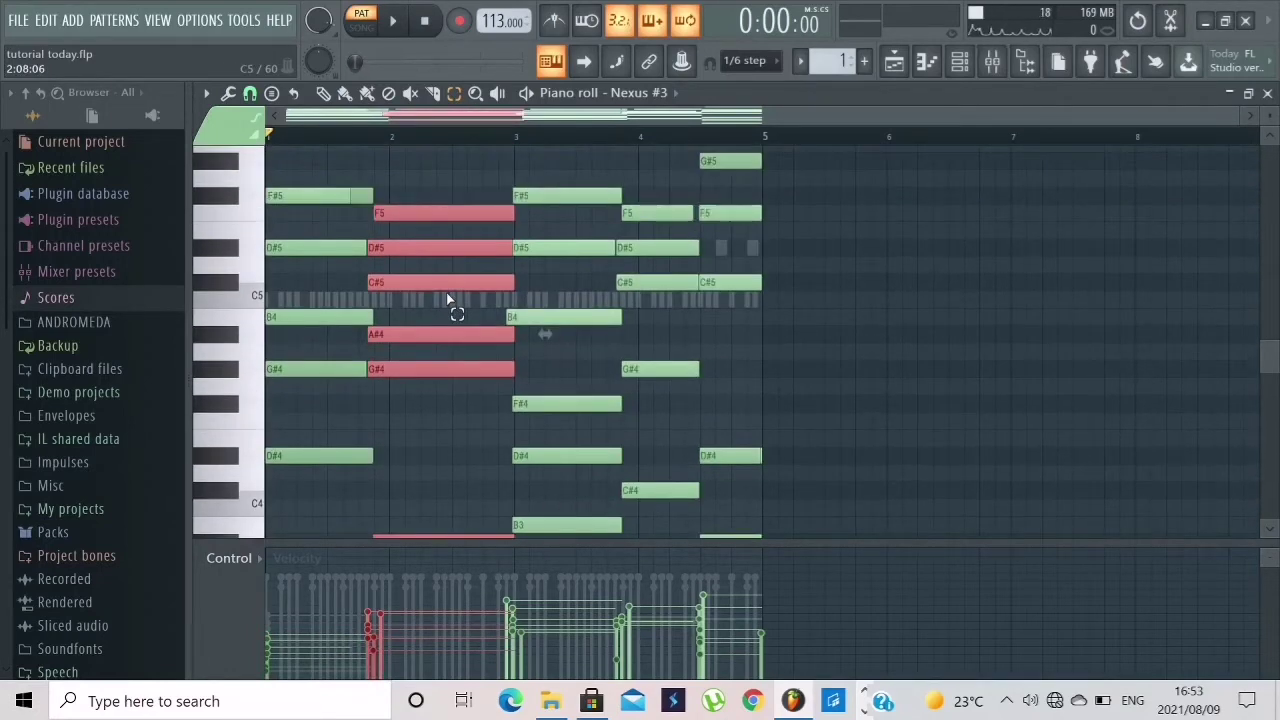
scroll(447, 298, down, 2)
scroll(447, 298, up, 2)
Select all notes of the third chord, including B3, D#4, F#4, B4, D#5 and F#5, and review them
ctrl+click(575, 168)
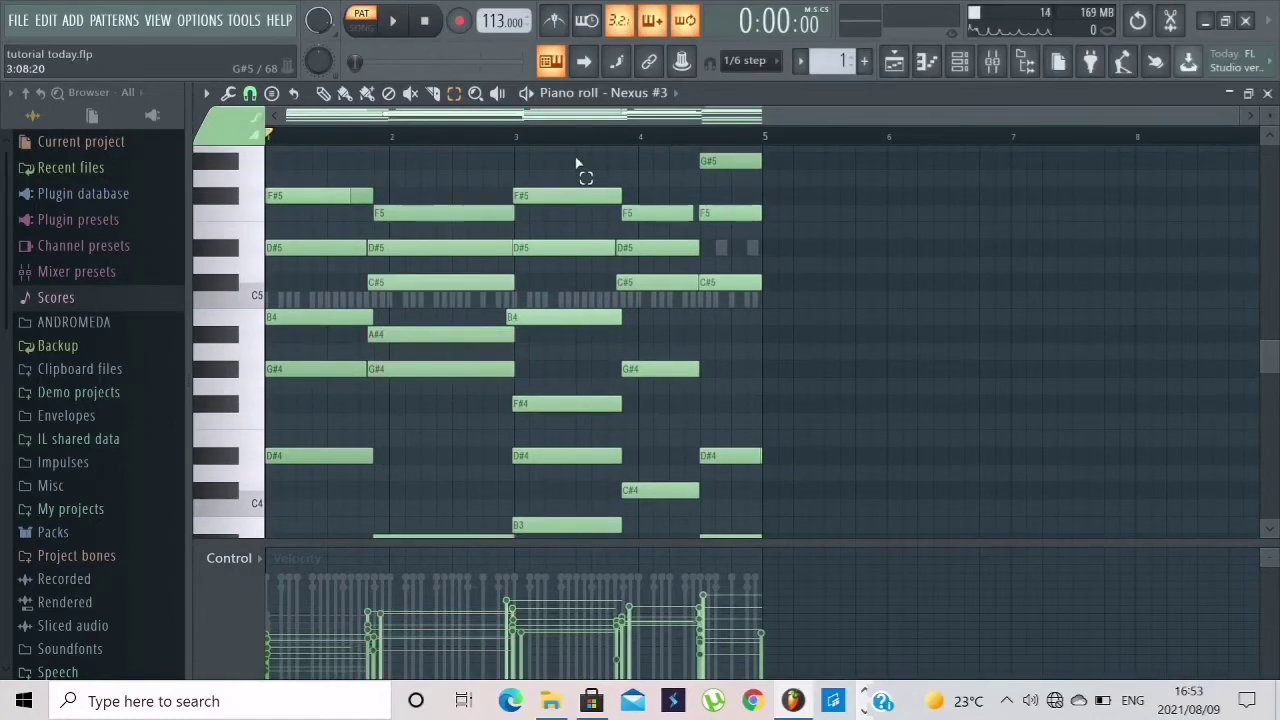
drag(577, 163, 571, 451)
scroll(577, 432, up, 1)
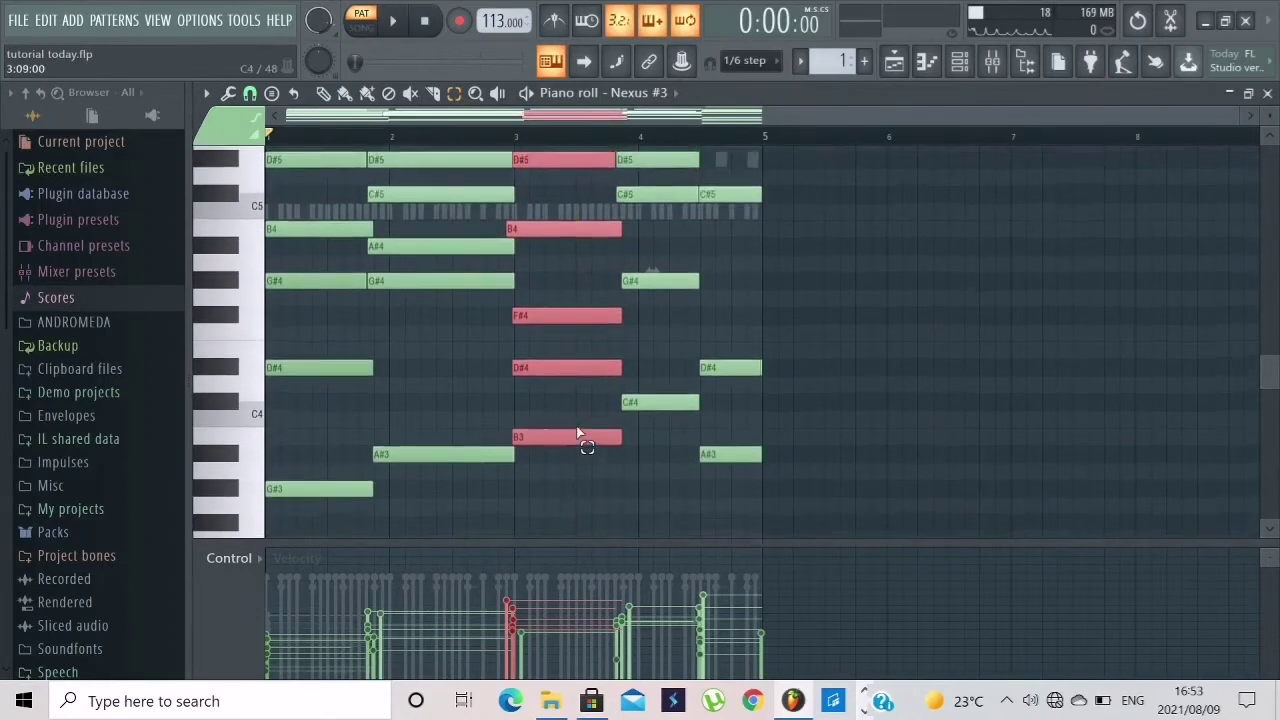
scroll(577, 432, up, 1)
scroll(577, 414, down, 2)
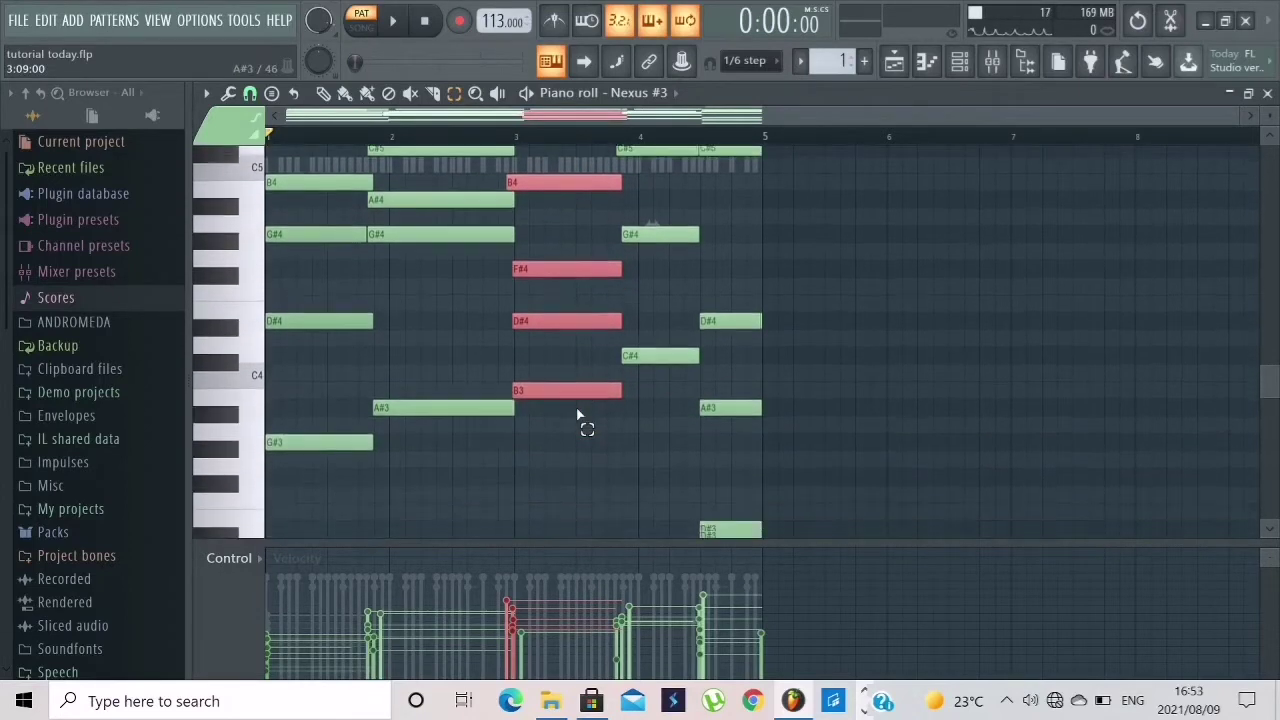
scroll(577, 414, up, 2)
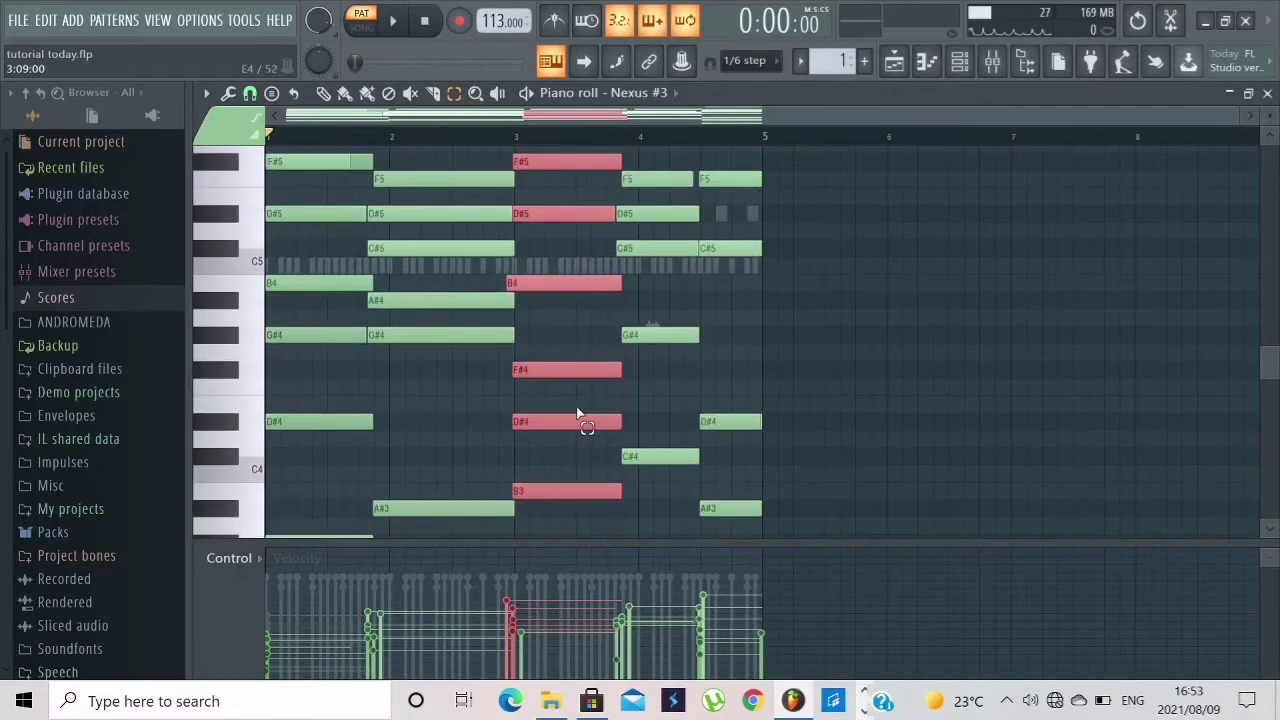
Select and review the fourth chord's notes, C#4, G#4, C#5, D#5 and F5, and those of the fifth chord, from D#3 upward
drag(657, 490, 657, 177)
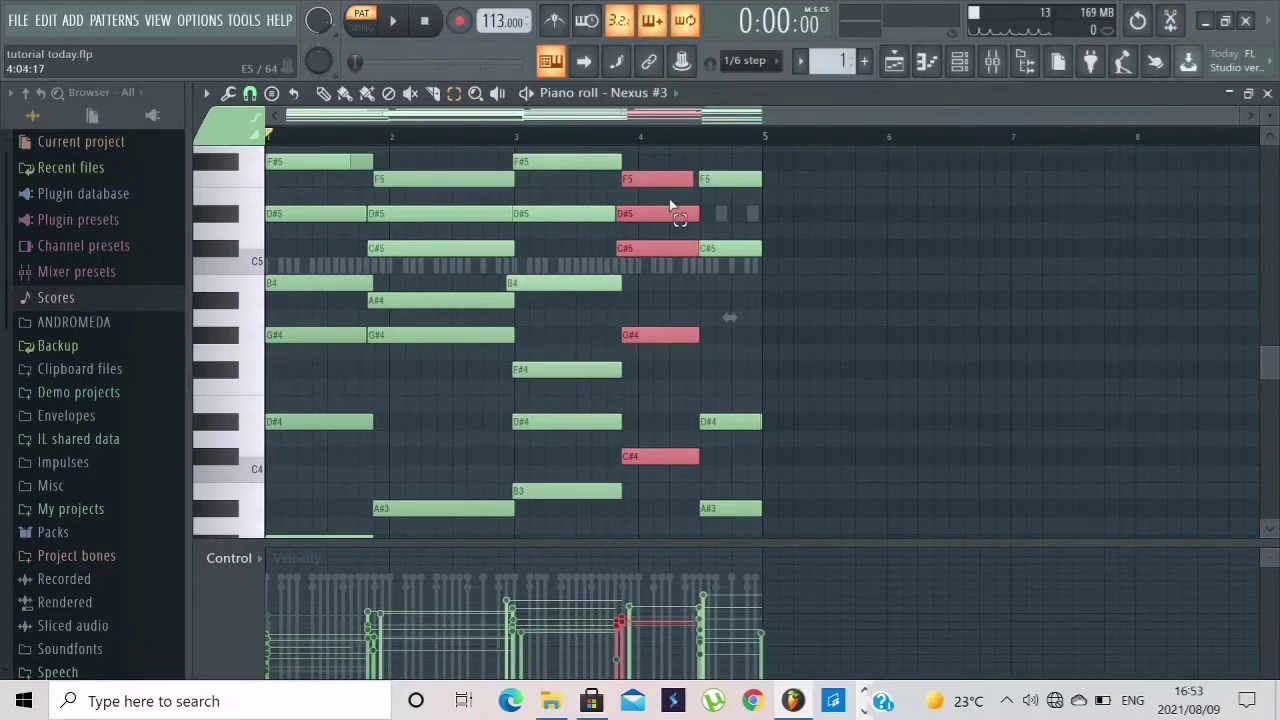
scroll(686, 210, down, 2)
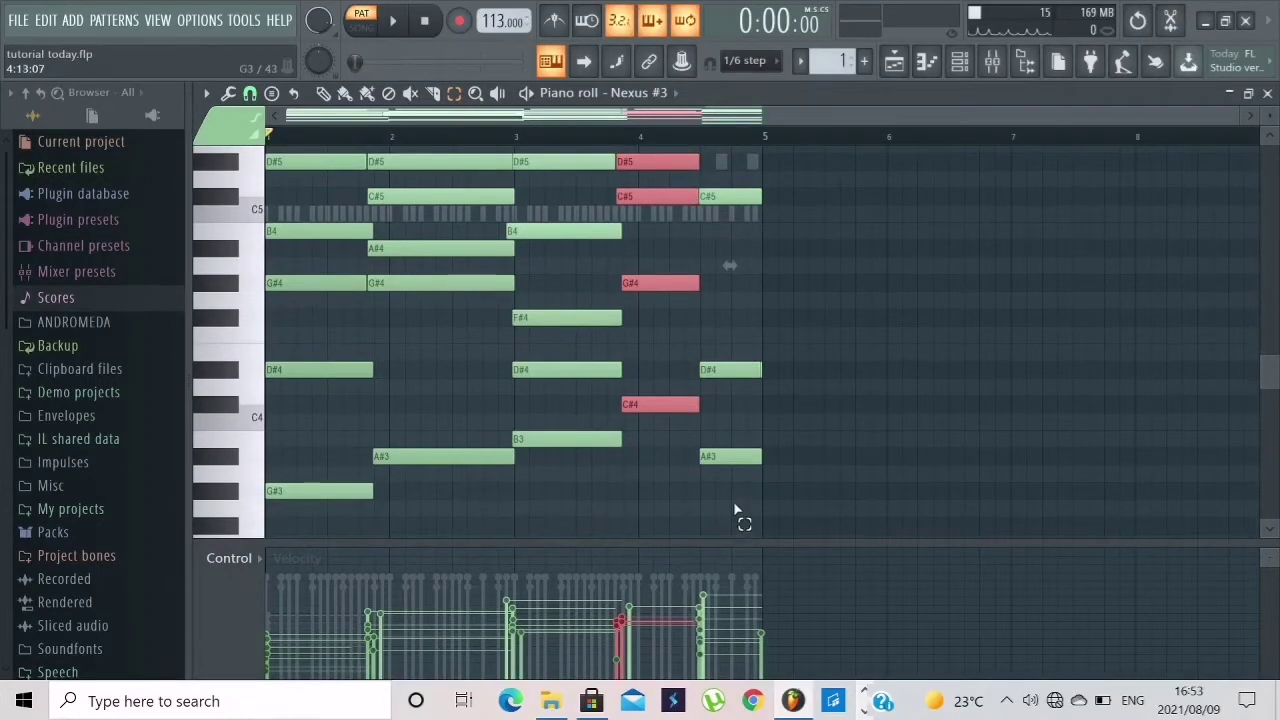
drag(735, 512, 773, 292)
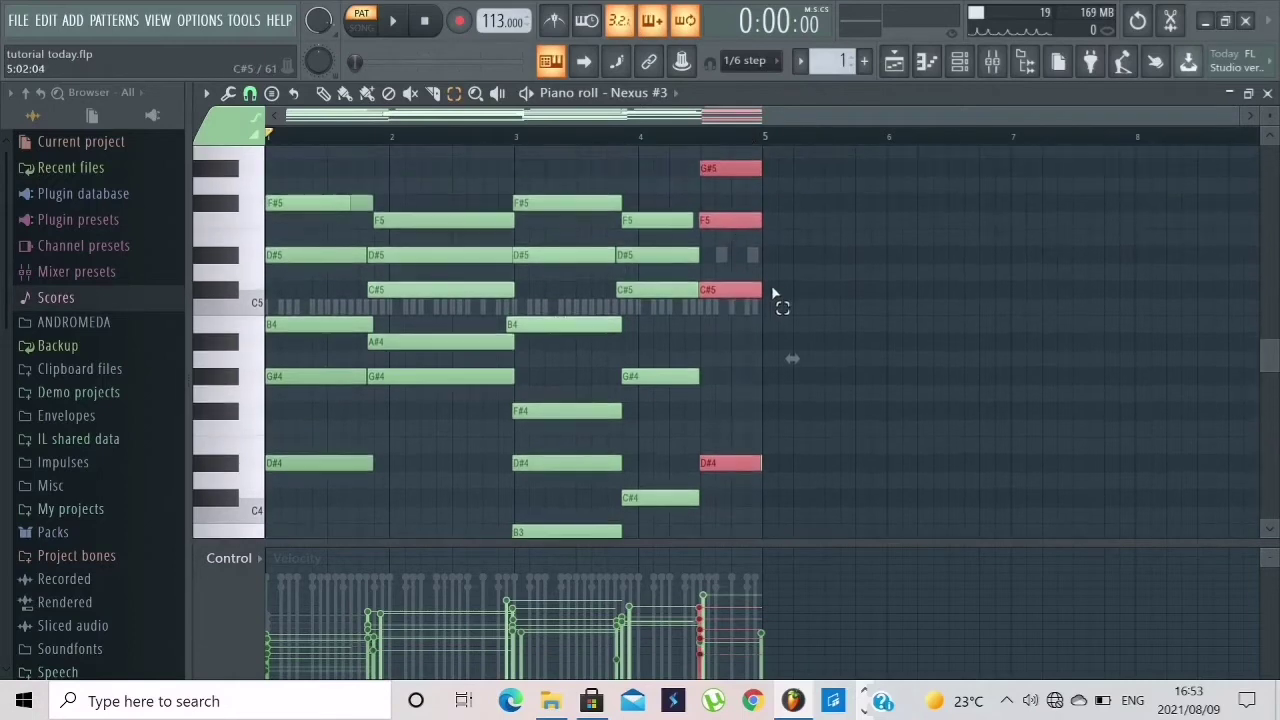
scroll(785, 302, up, 2)
scroll(785, 302, down, 5)
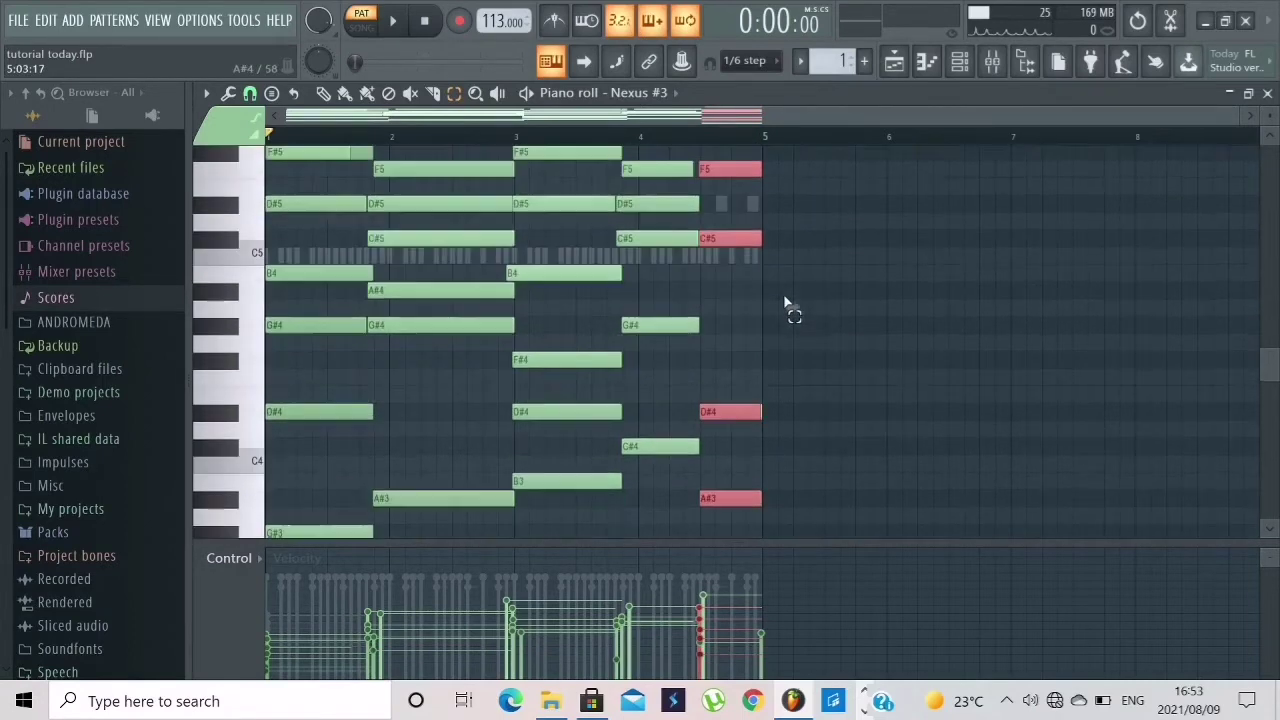
scroll(774, 336, down, 5)
drag(745, 531, 728, 257)
scroll(728, 257, down, 3)
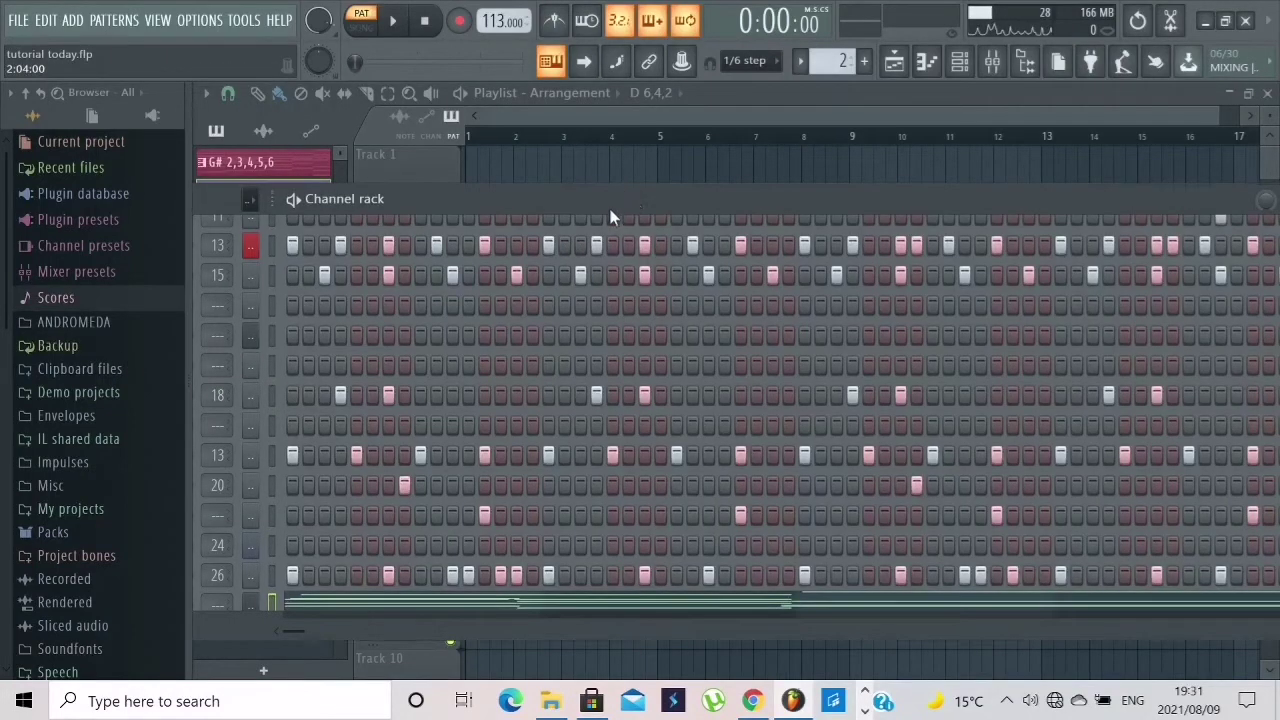
Close and reopen the Channel rack, placing it below the pattern list with its channel controls visible
double_click(631, 190)
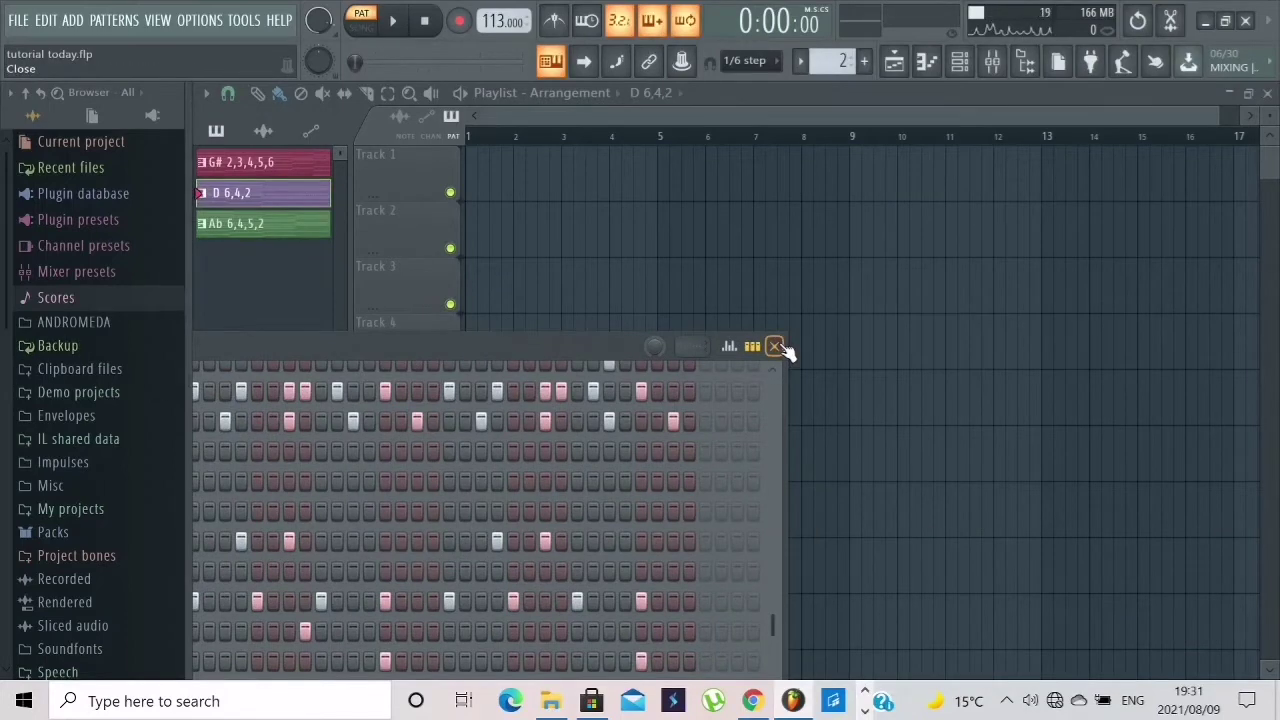
click(774, 347)
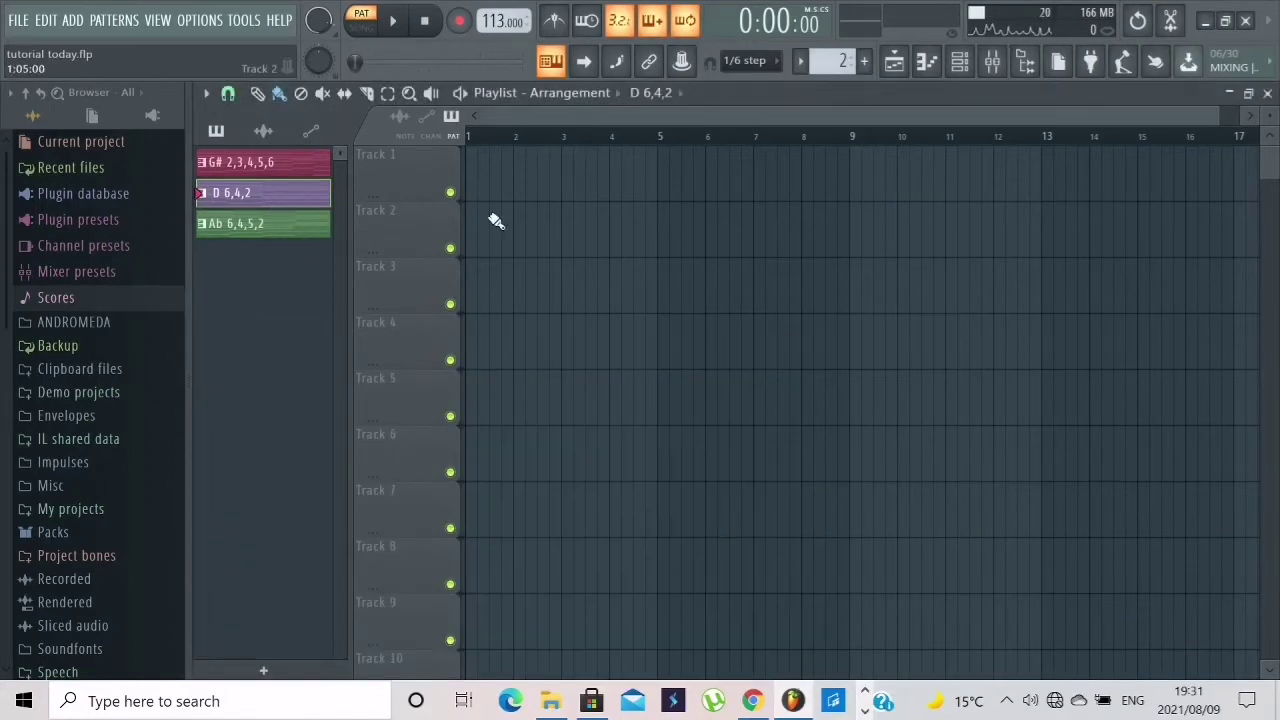
click(959, 61)
drag(537, 349, 1207, 288)
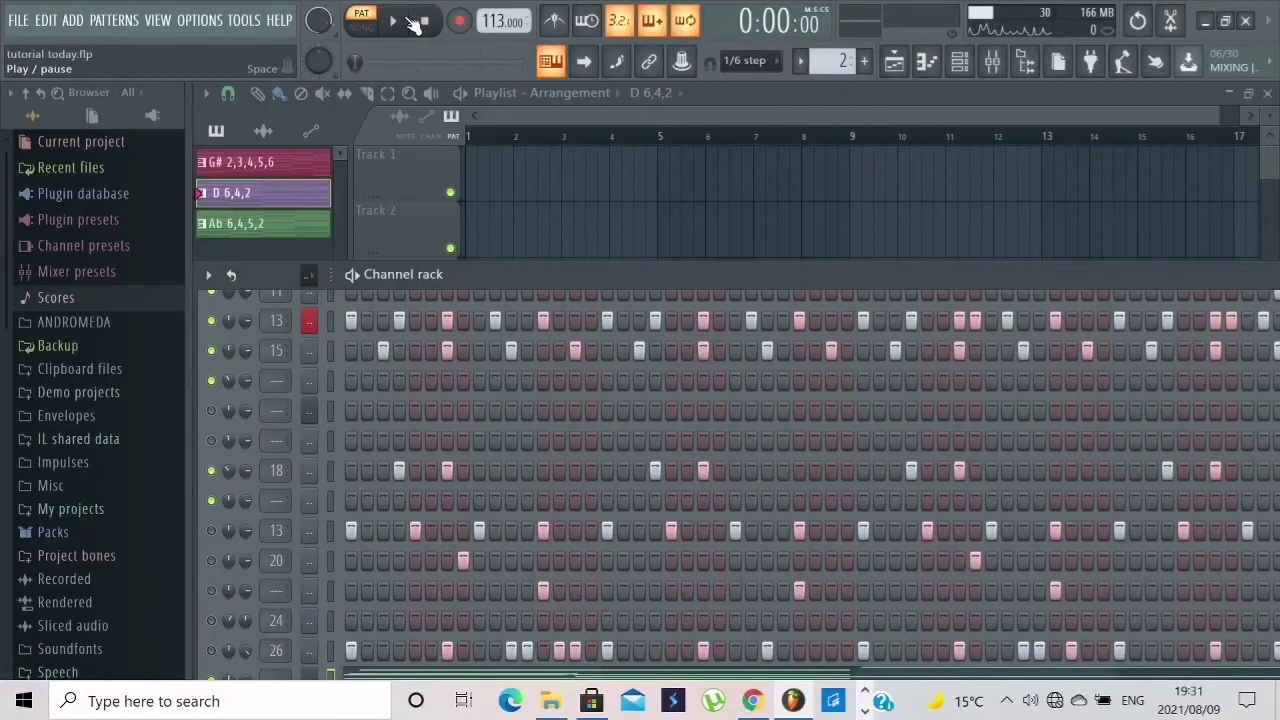
Play the D 6,4,2 pattern with the lowest channels of the Channel rack in view, and stop playback
click(403, 25)
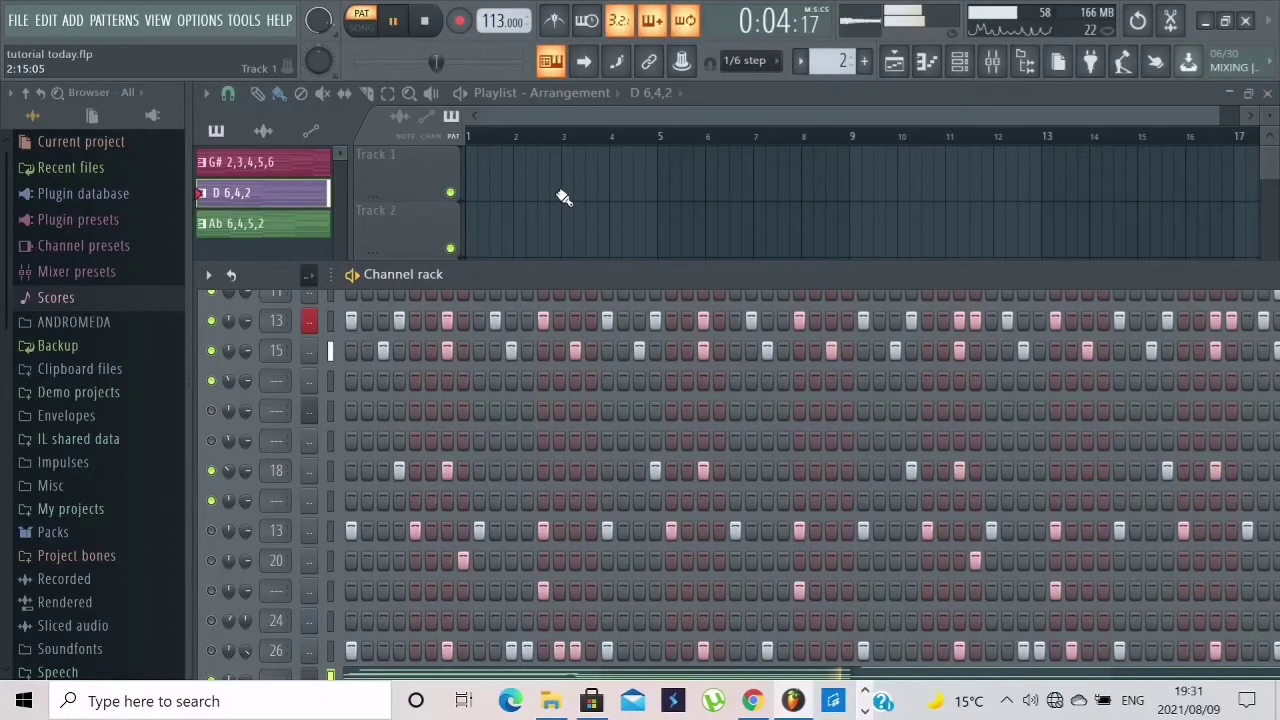
drag(582, 277, 581, 180)
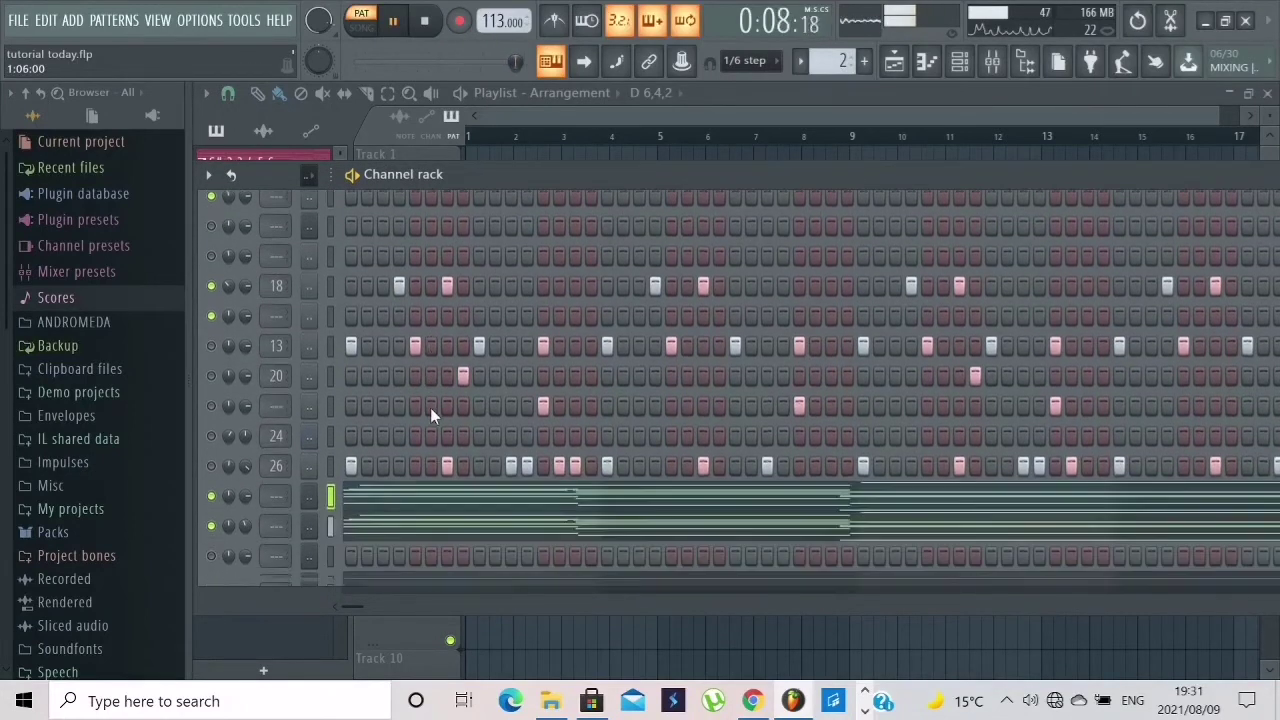
scroll(430, 407, down, 4)
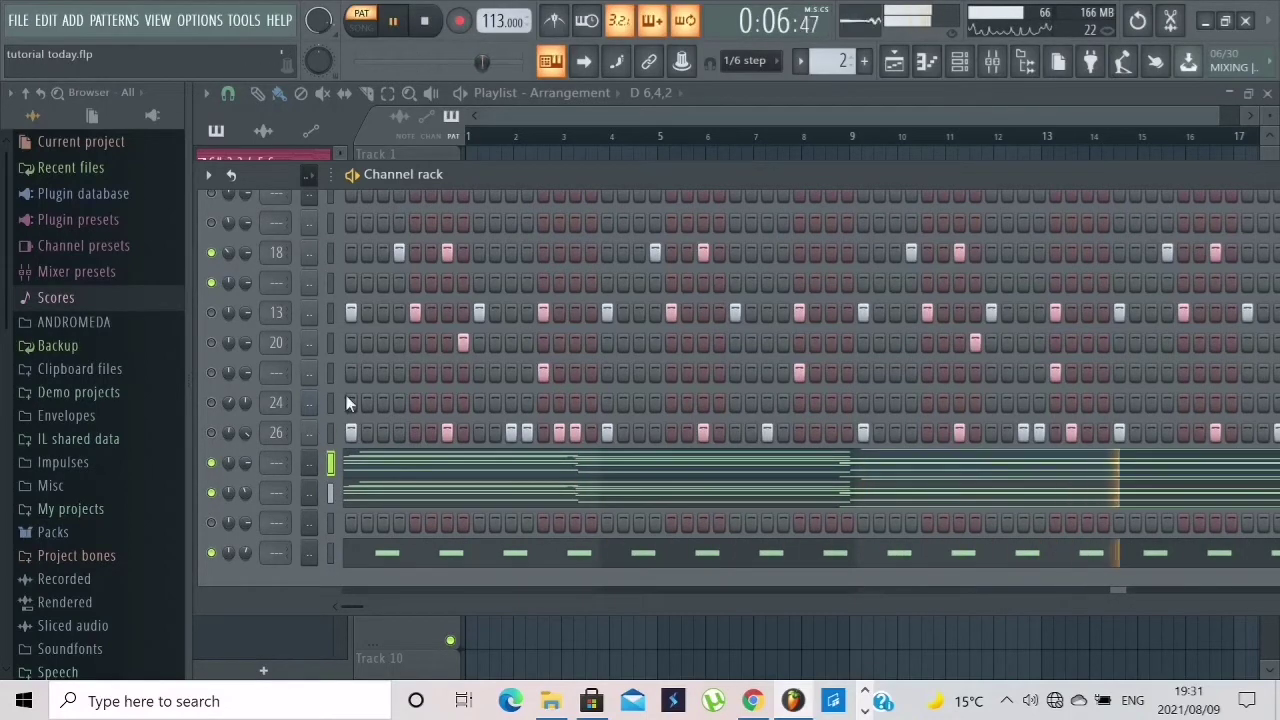
click(426, 22)
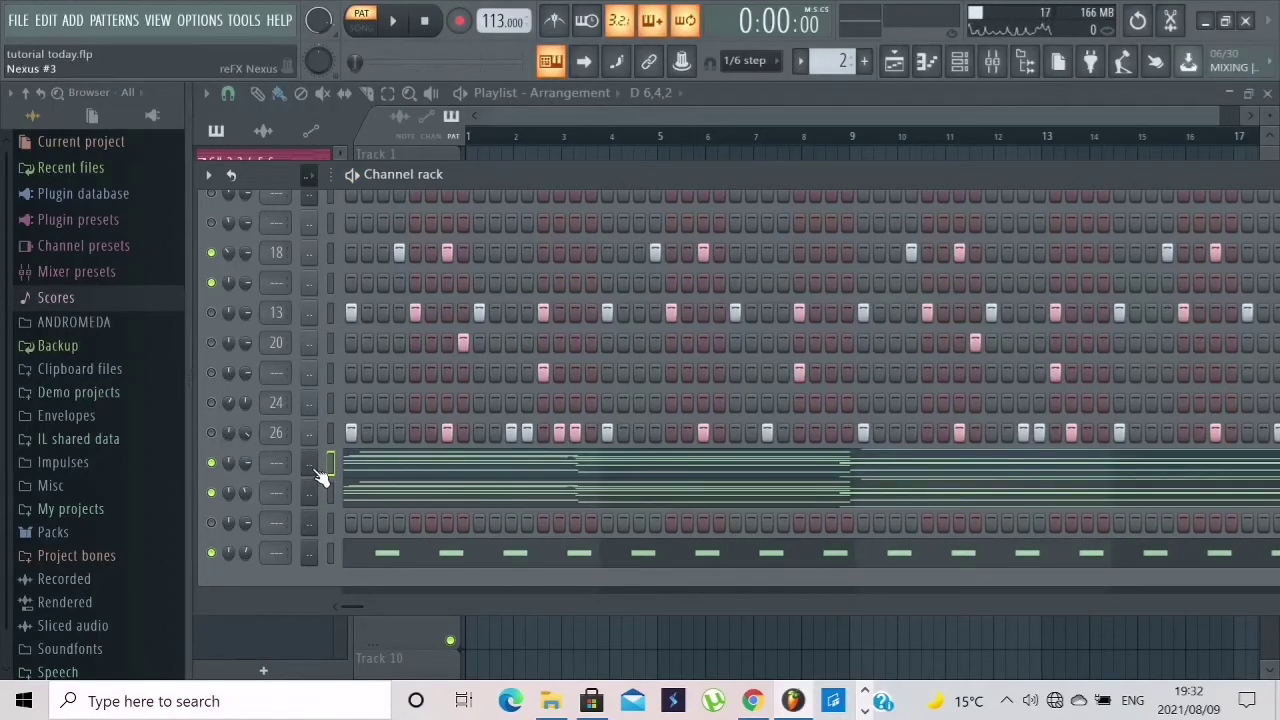
Reposition the Channel rack and open the Nexus #3 channel of the D 6,4,2 pattern in the Piano roll
drag(702, 177, 700, 355)
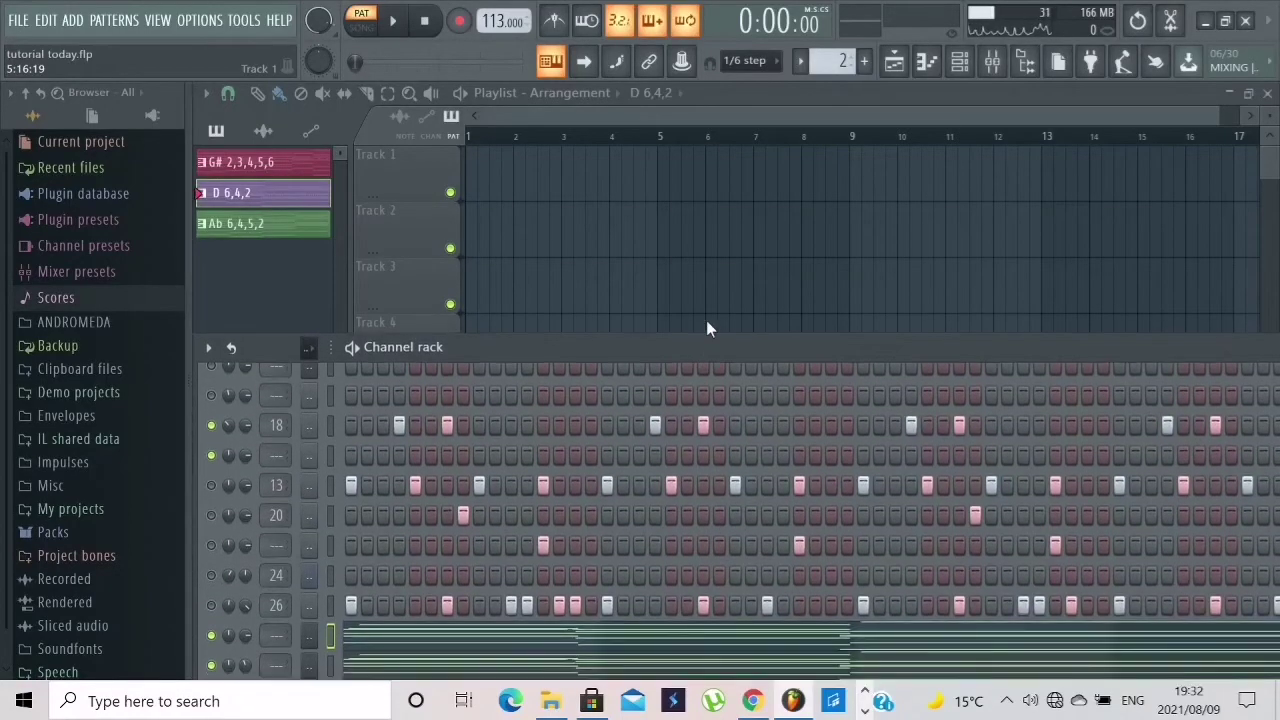
drag(714, 294, 726, 191)
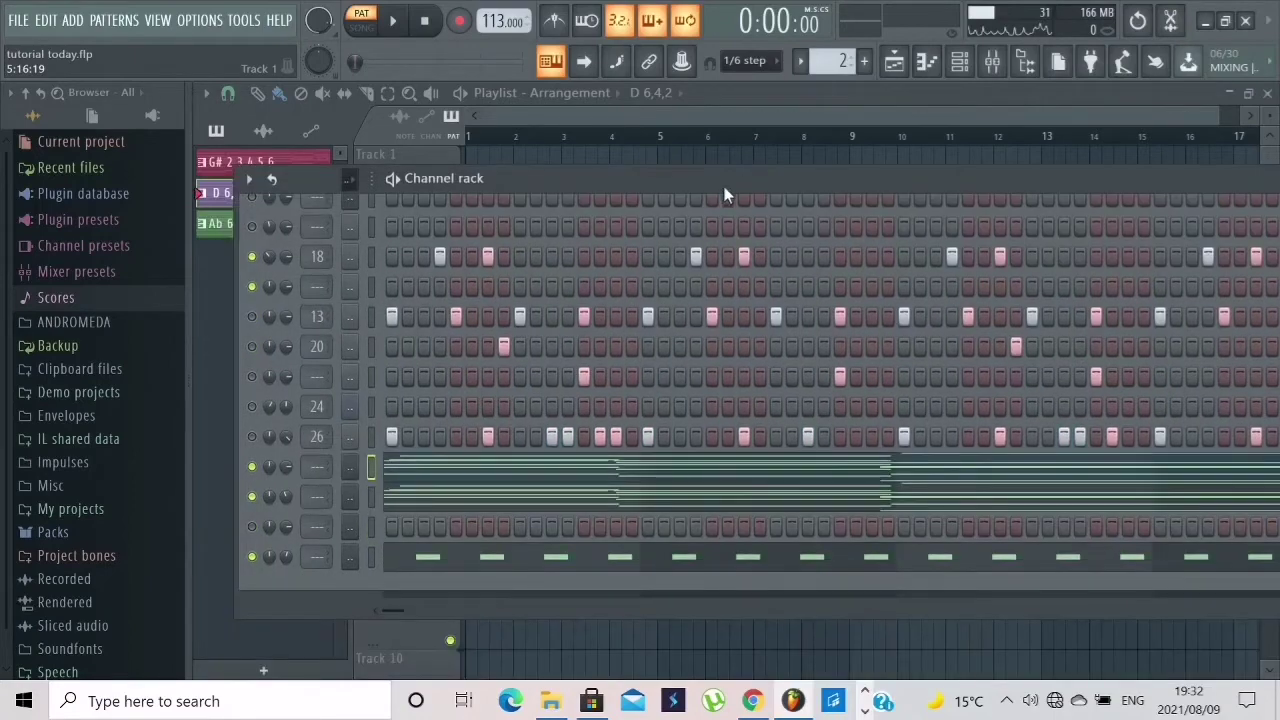
right_click(354, 465)
click(398, 432)
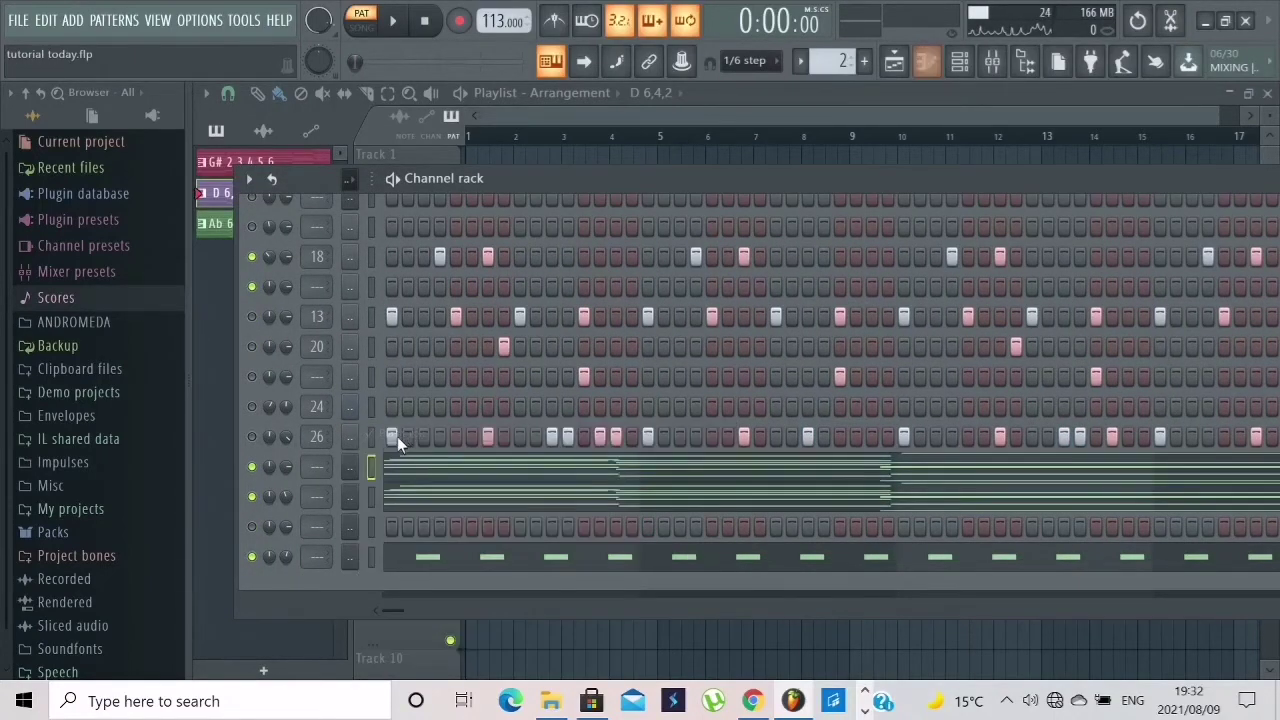
right_click(351, 469)
click(404, 432)
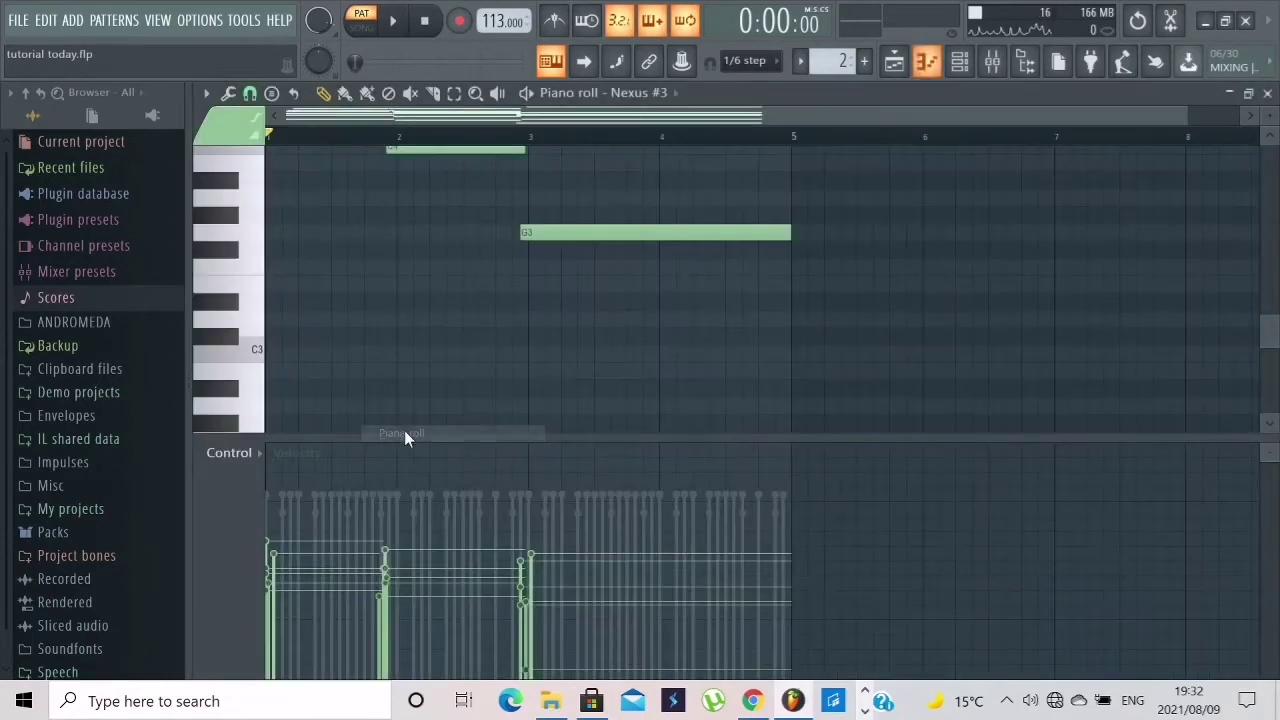
Select all notes of the D pattern's first chord, including D4, A4, C5, E5 and F5, and review them
scroll(380, 310, up, 3)
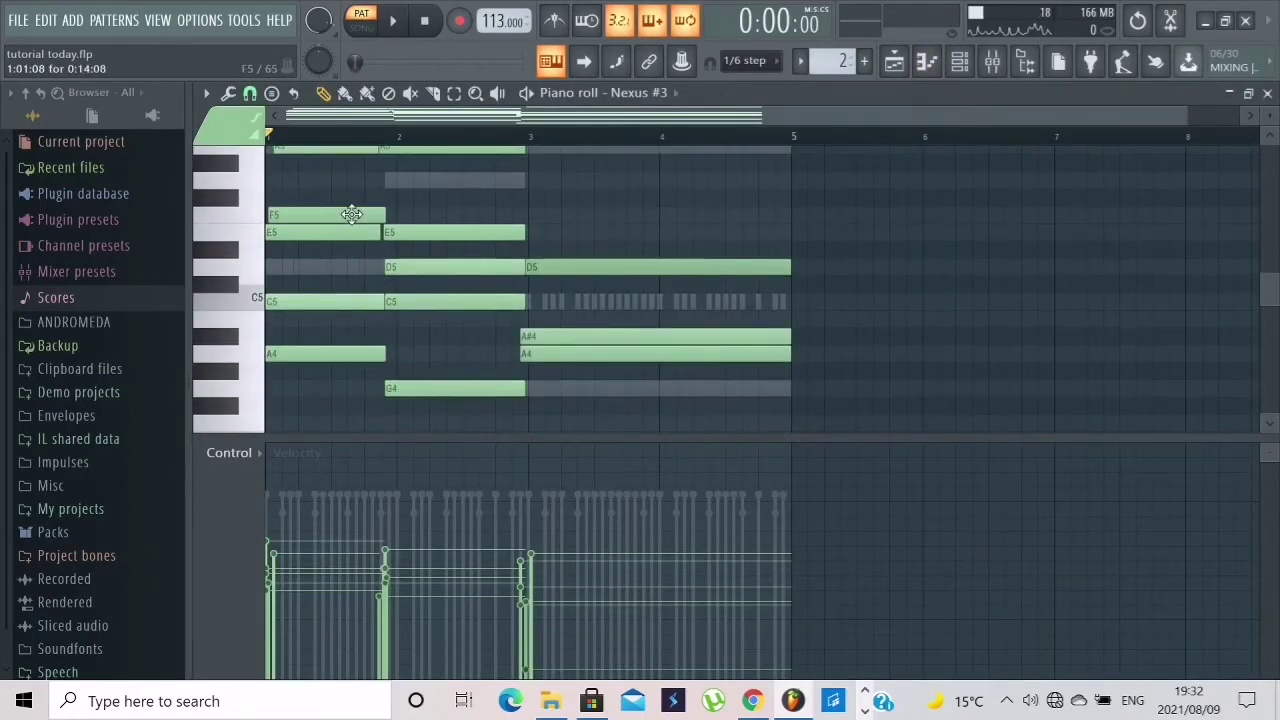
click(455, 93)
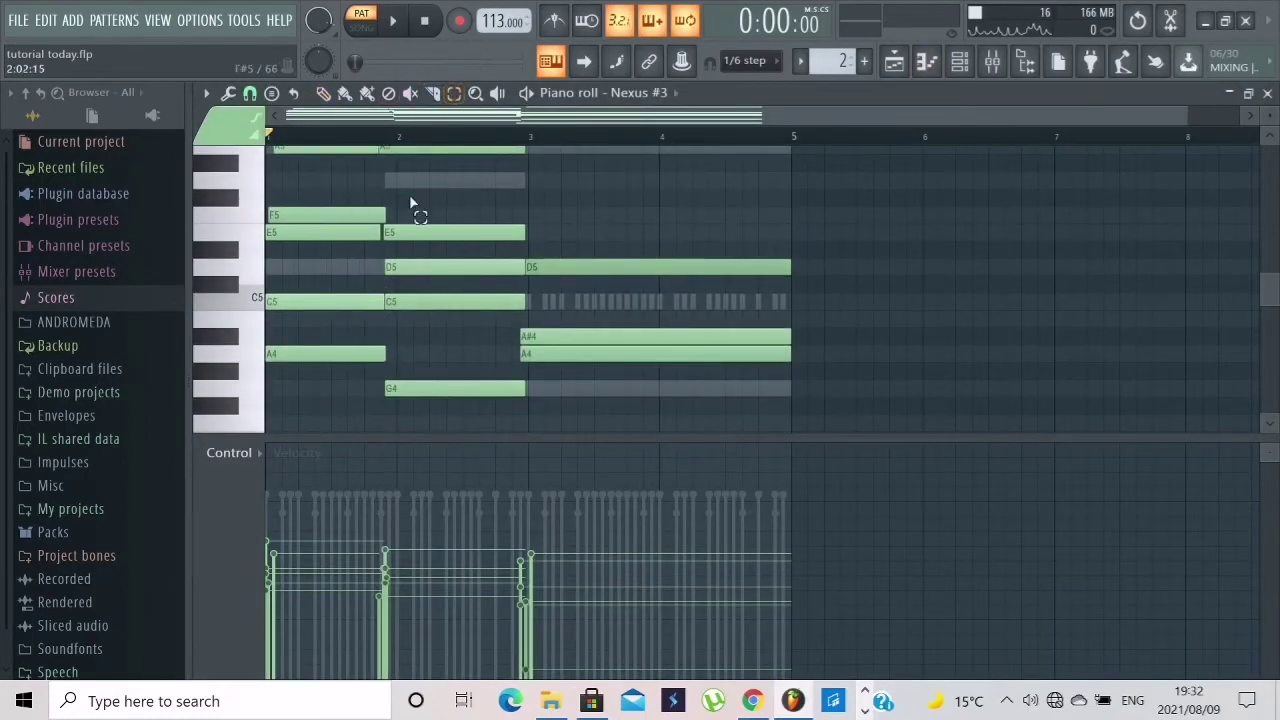
scroll(352, 298, down, 3)
drag(329, 350, 337, 123)
scroll(380, 292, down, 1)
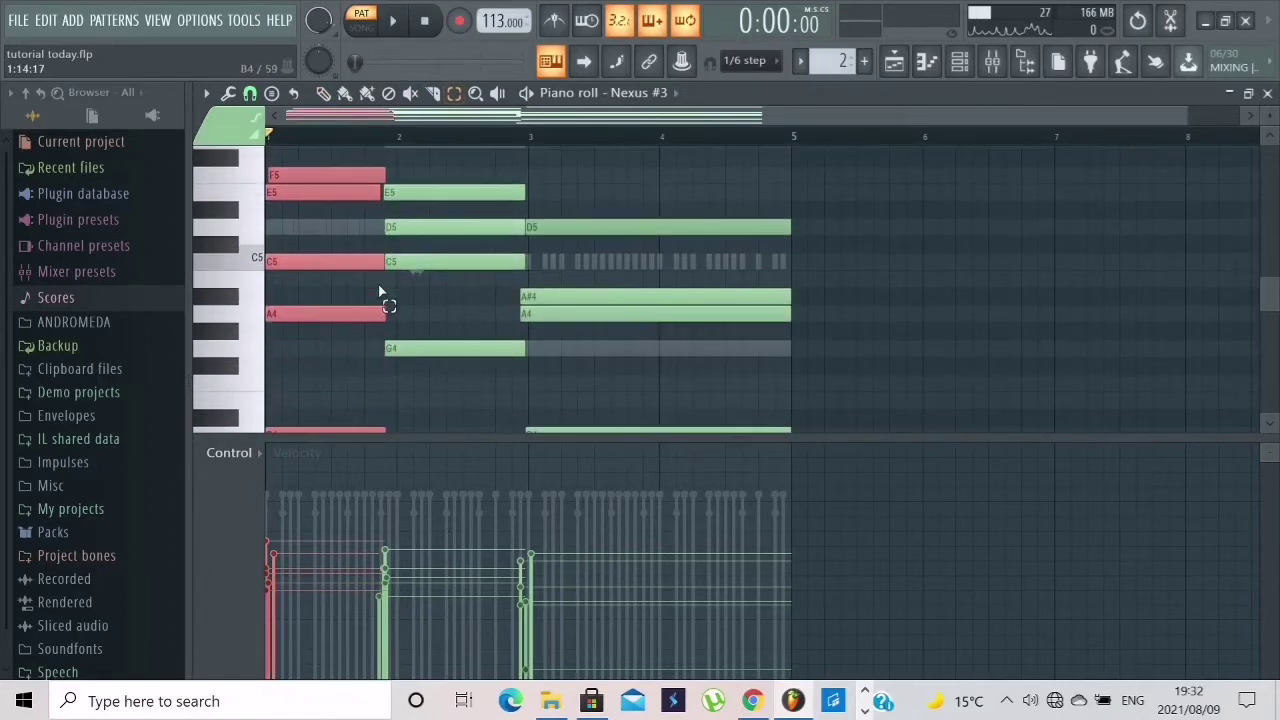
scroll(380, 292, down, 2)
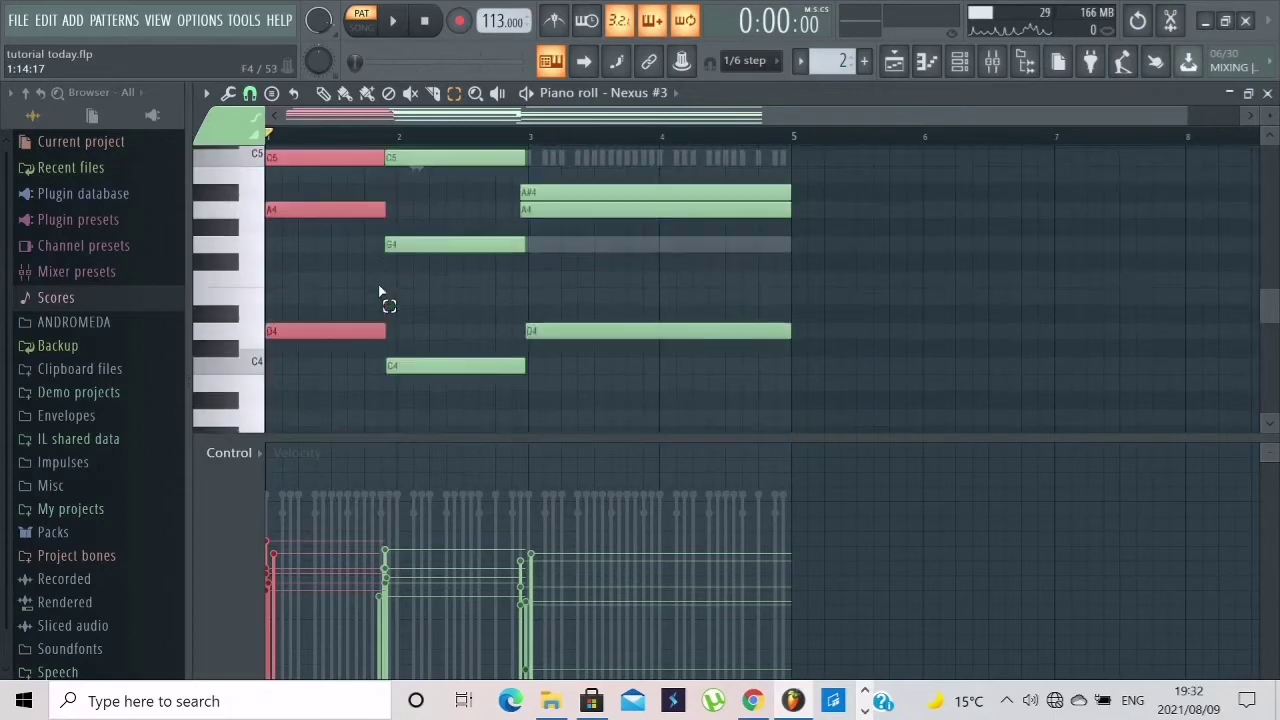
Select all notes of the D pattern's second chord, C4, G4, C5, D5, E5 and A5, and review them
drag(448, 436, 448, 316)
drag(449, 198, 465, 232)
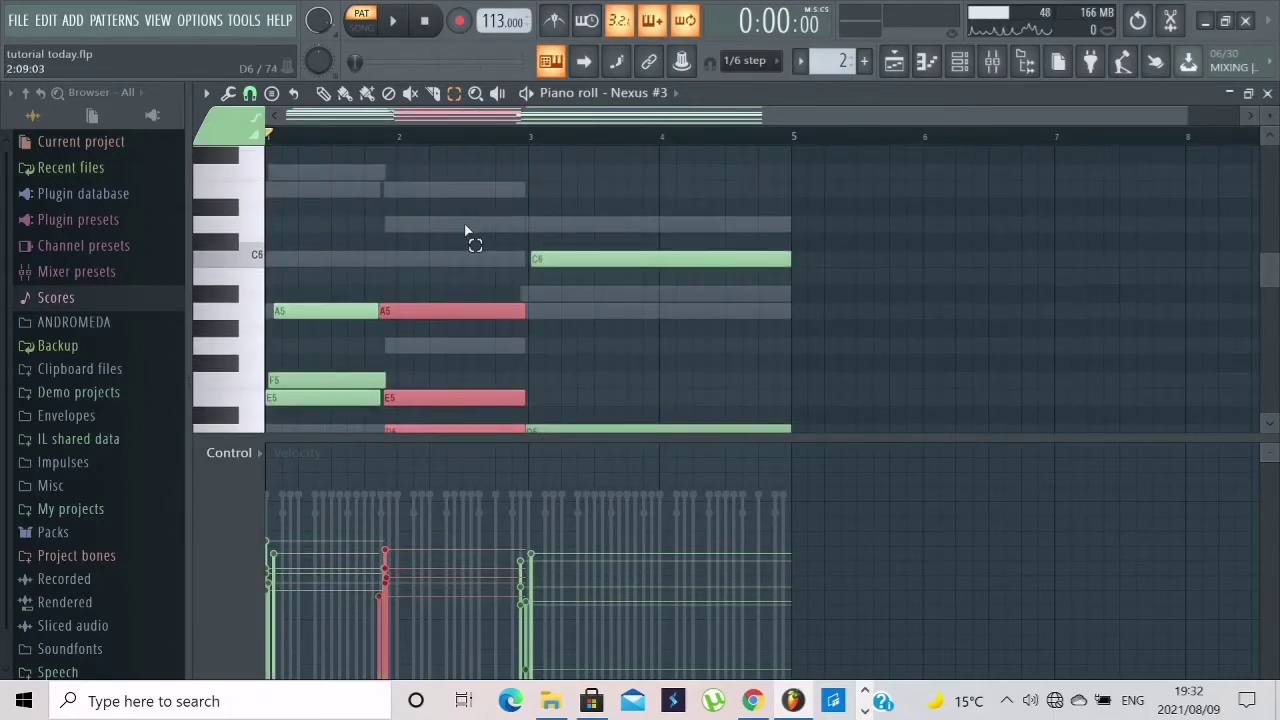
scroll(468, 235, down, 8)
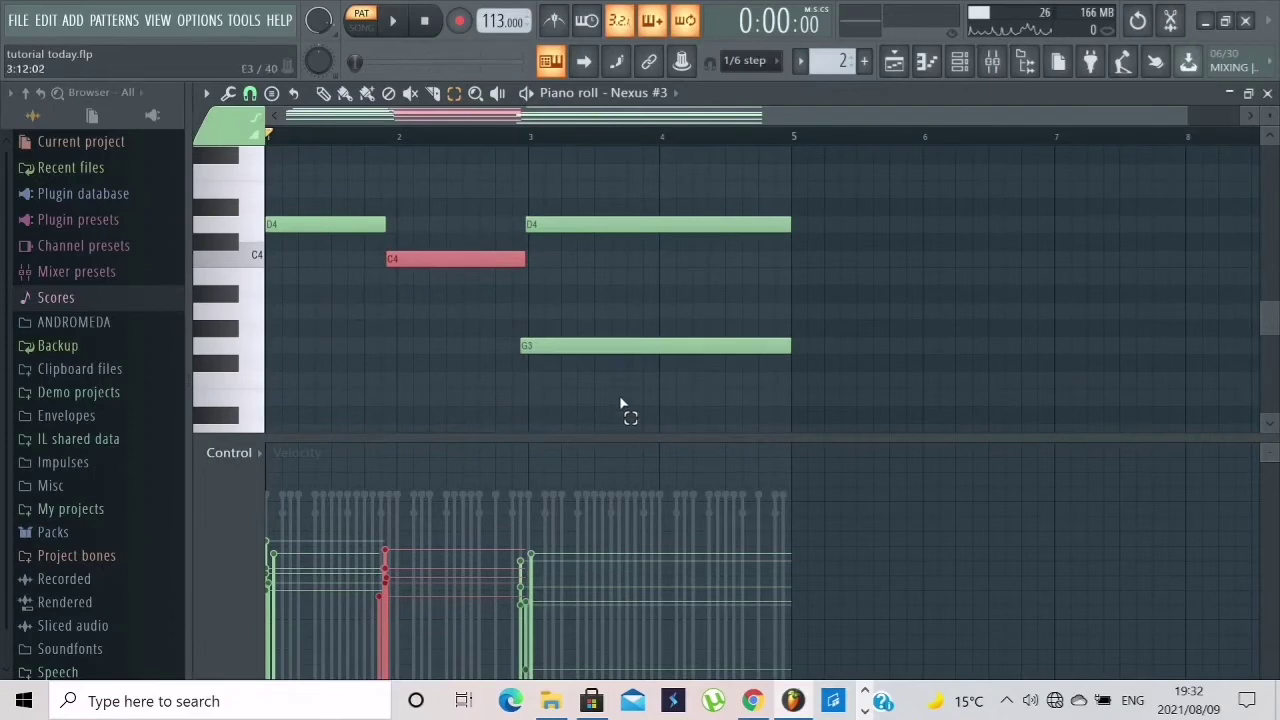
Select all notes of the D pattern's third chord, G3, D4, A4, A#4, D5 and C6, and review them
drag(620, 404, 645, 130)
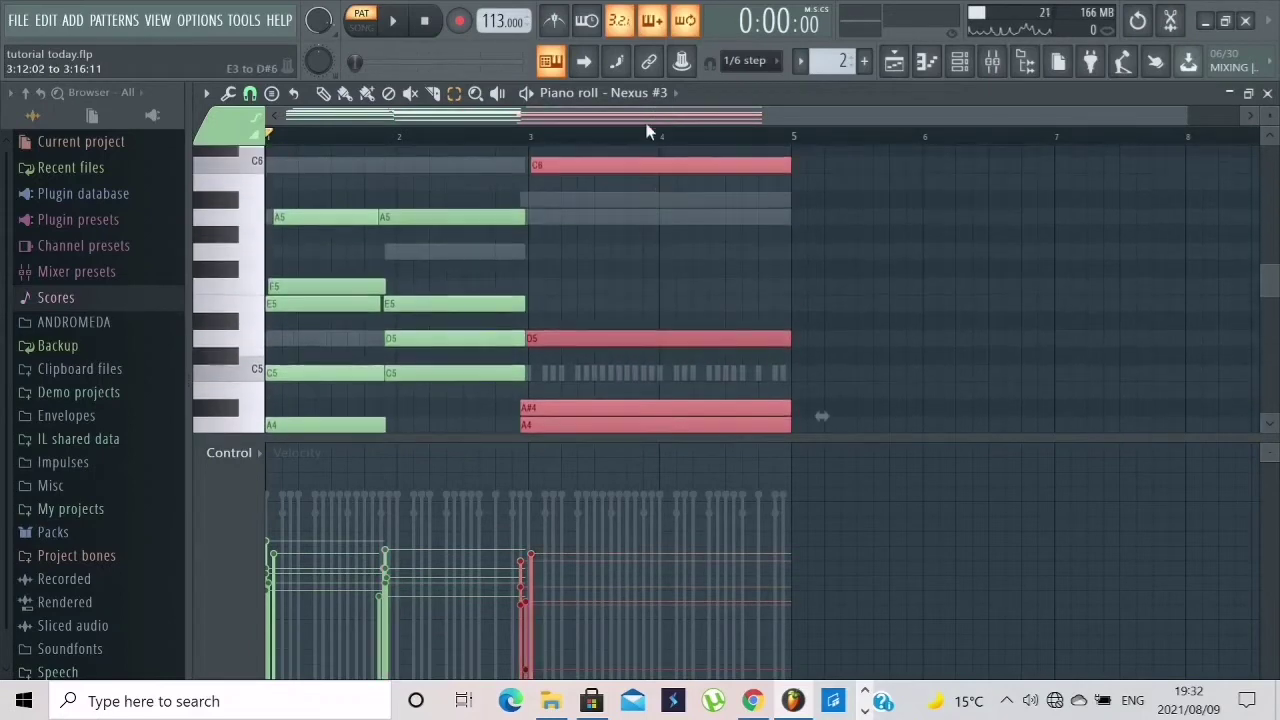
scroll(662, 206, down, 6)
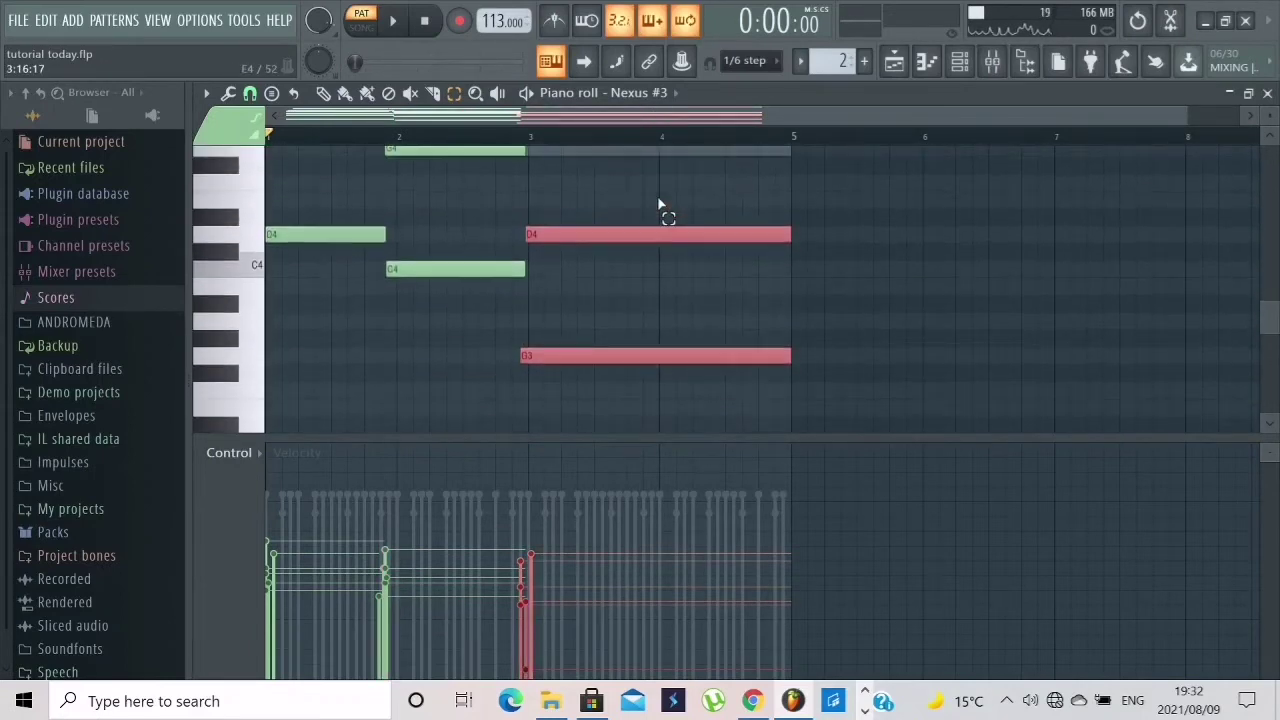
scroll(552, 234, up, 10)
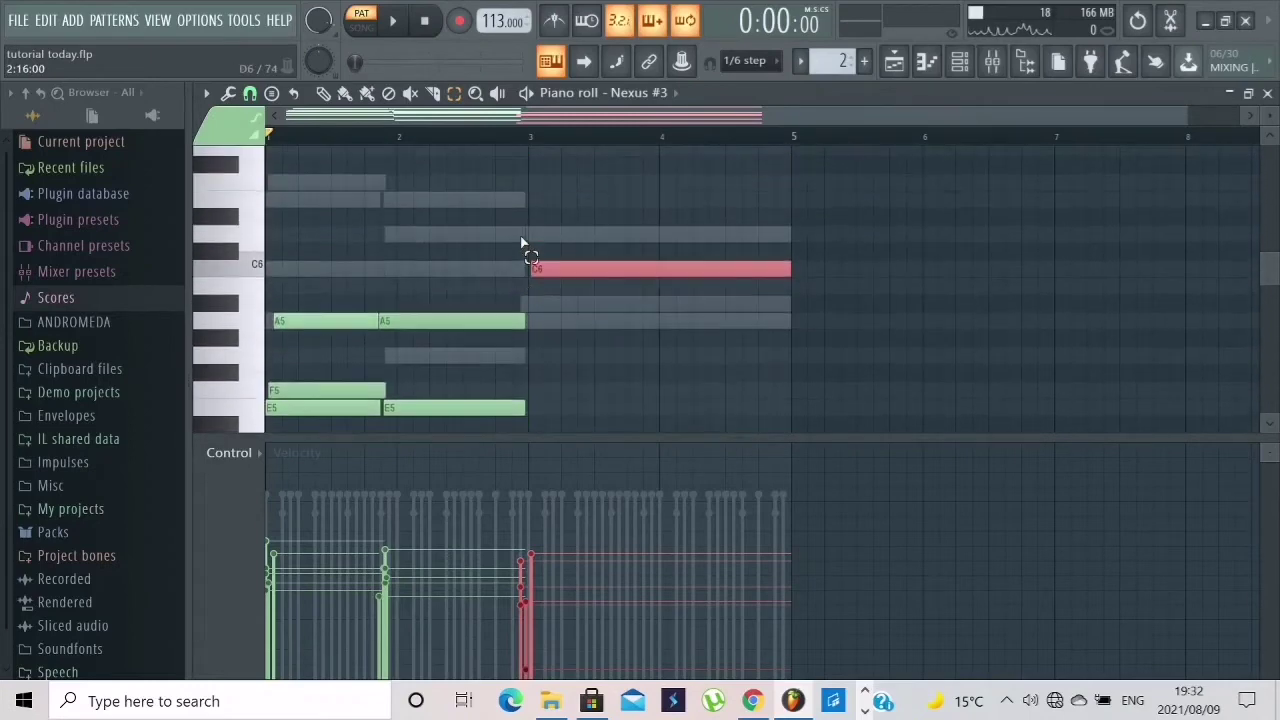
scroll(519, 240, down, 6)
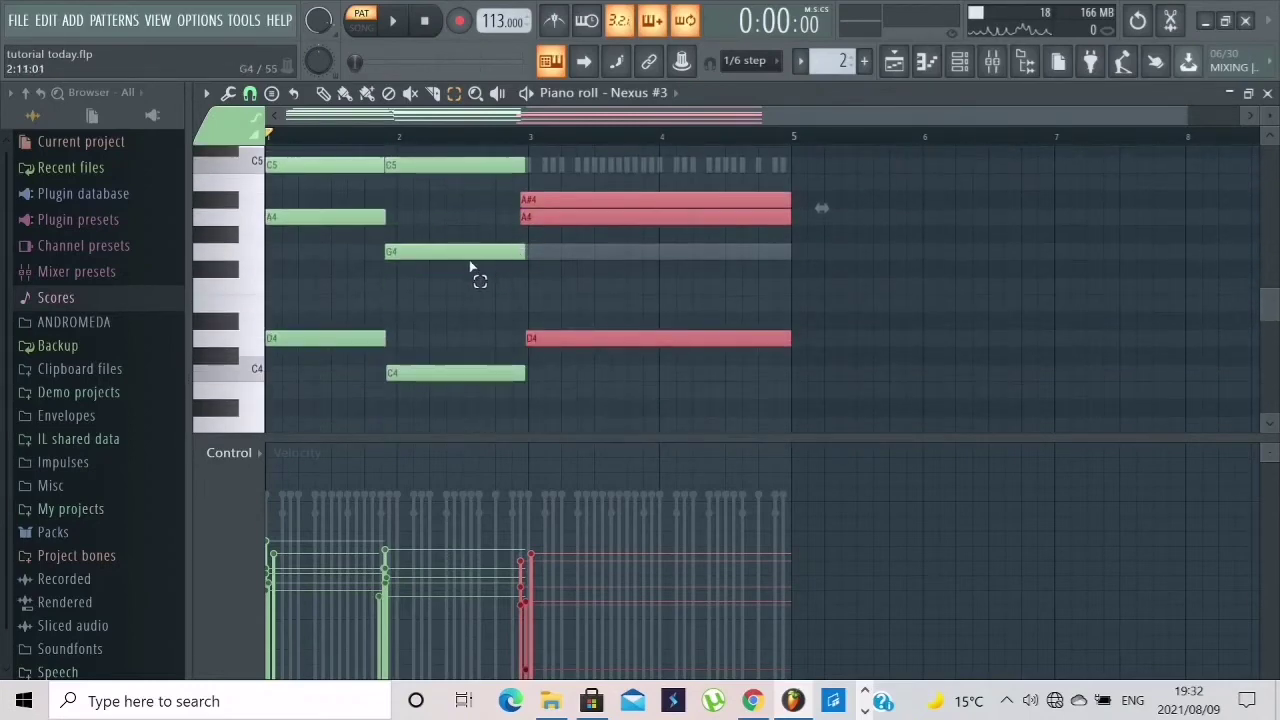
Deselect the chord notes and move the playhead close to the start of bar 1
click(284, 138)
scroll(360, 191, up, 2)
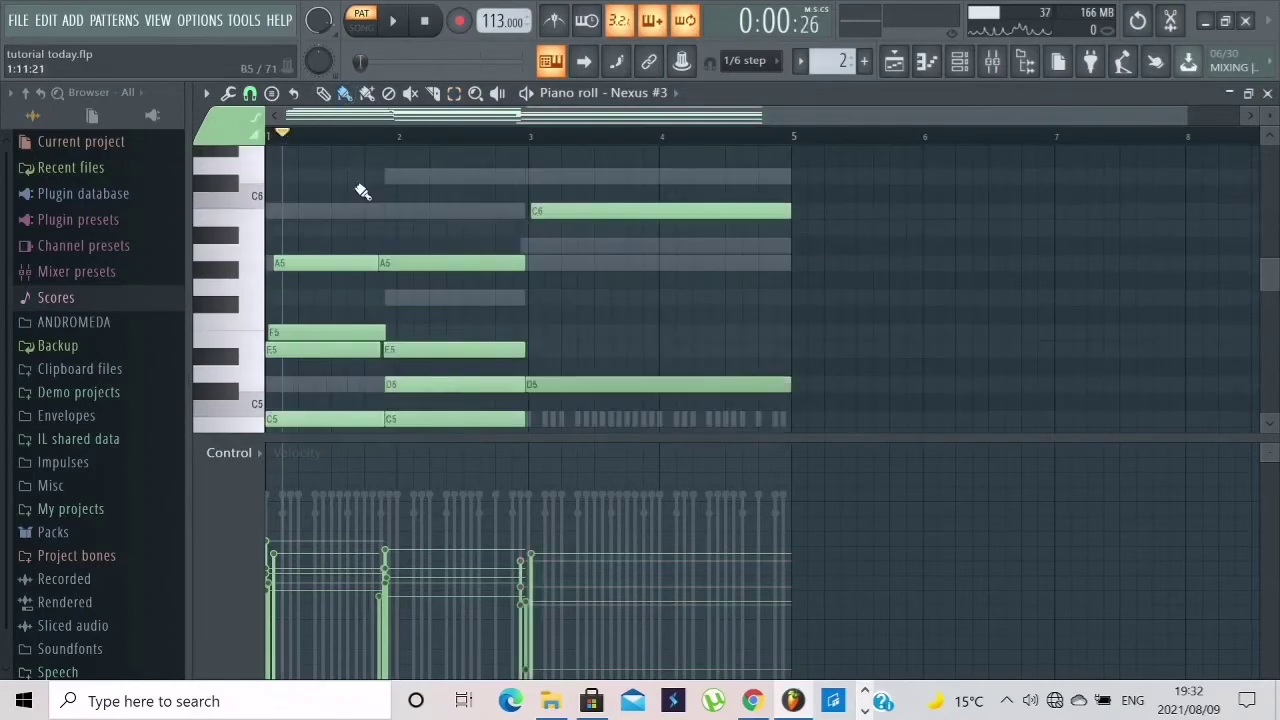
Review the notes of all three chords in the D pattern, from C4 up to C6
scroll(362, 191, down, 1)
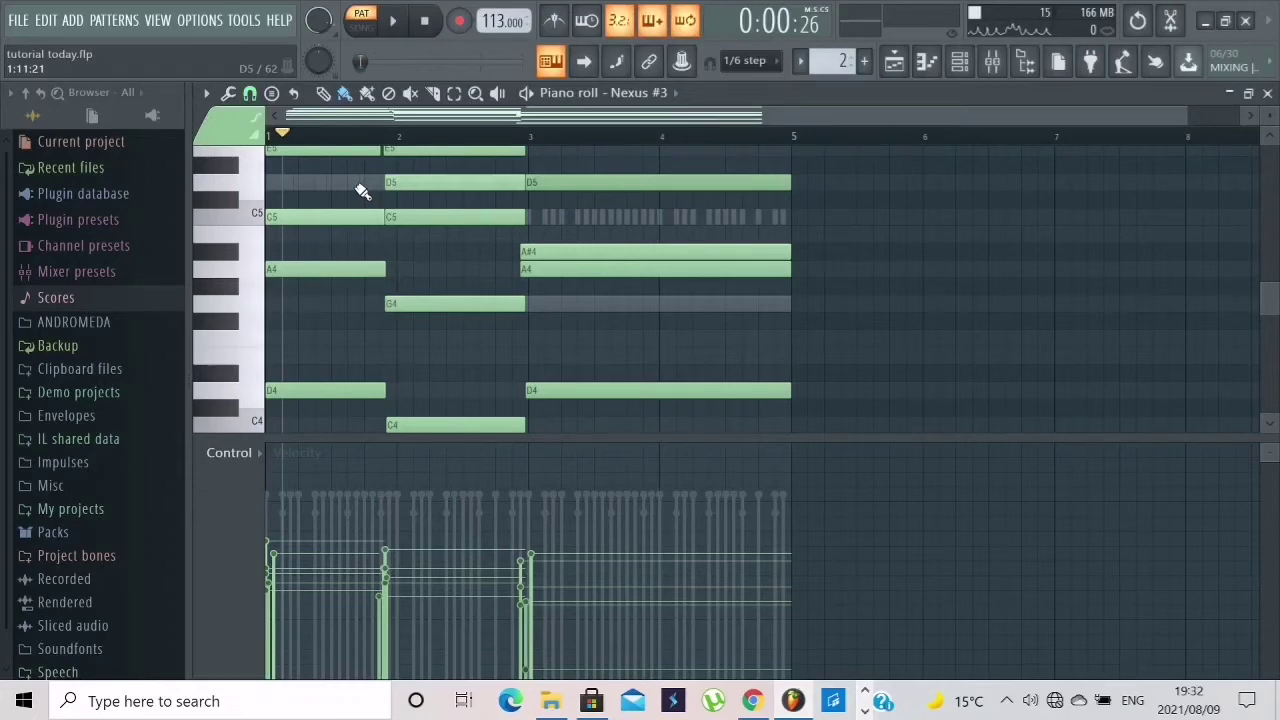
scroll(362, 191, up, 5)
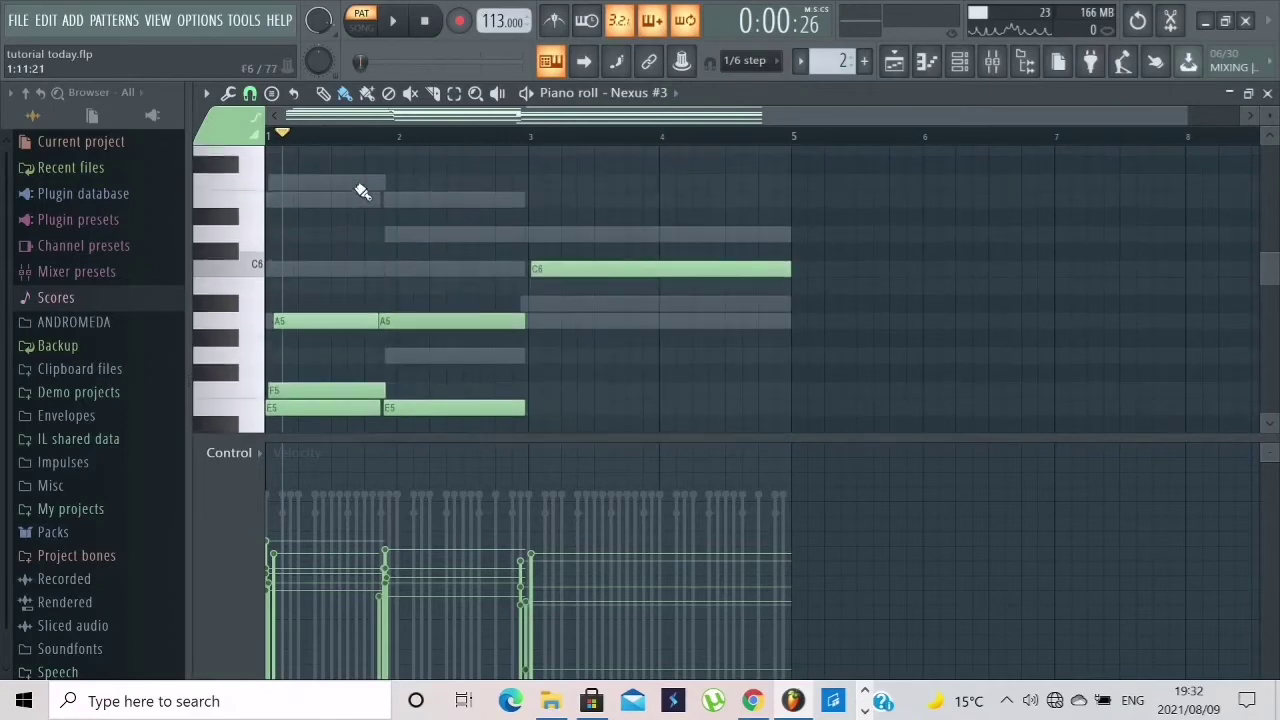
scroll(380, 205, down, 4)
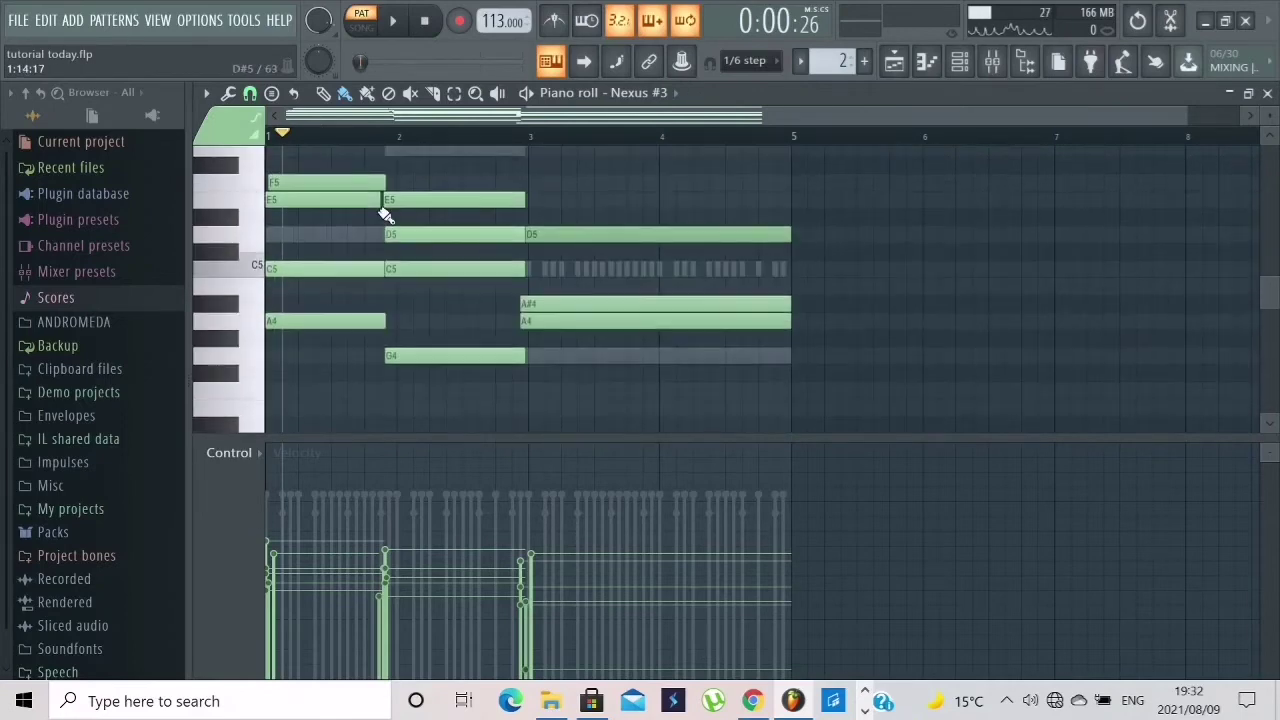
scroll(385, 215, up, 2)
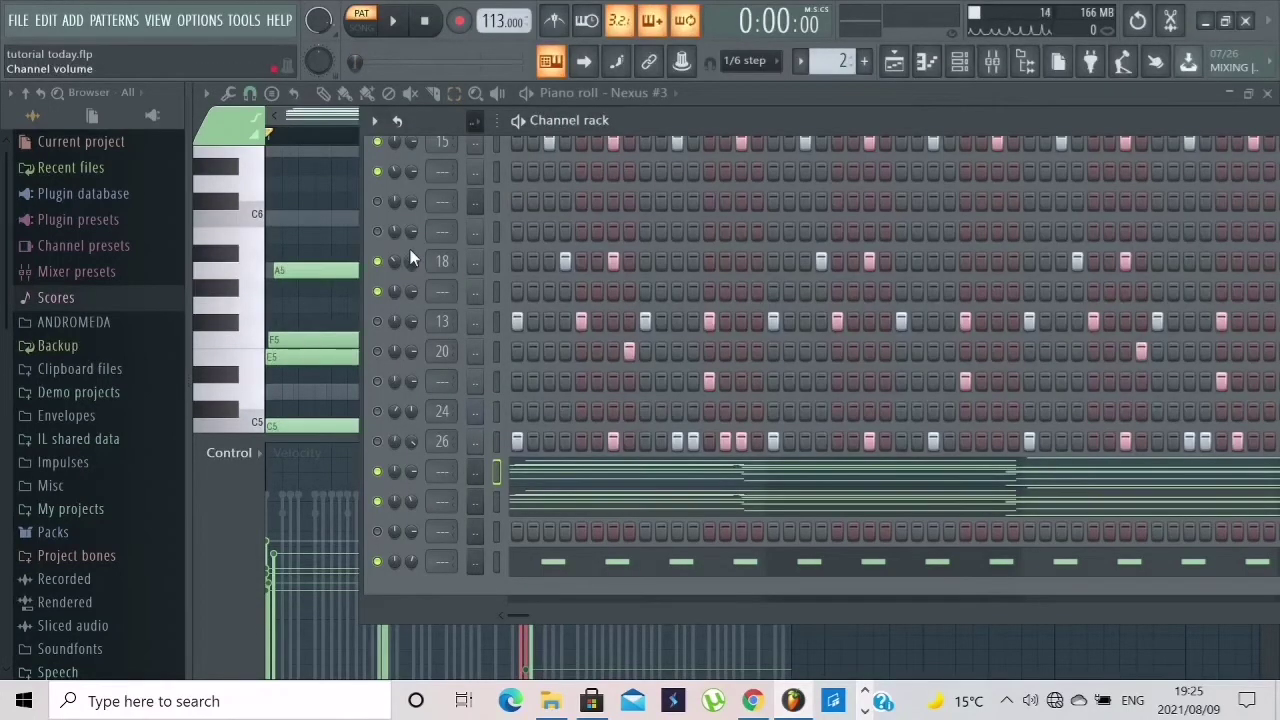
Select the Ab 6,4,5,2 pattern in the Playlist, play it and stop playback
click(894, 62)
click(249, 226)
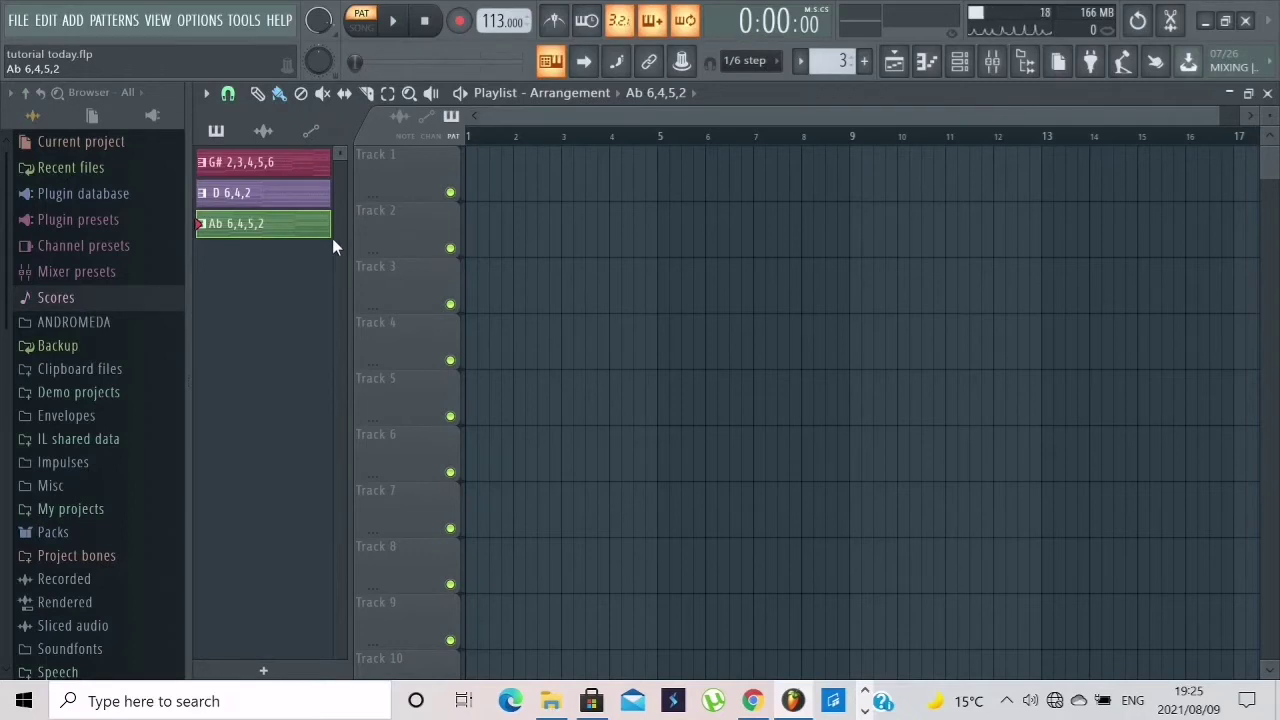
click(398, 27)
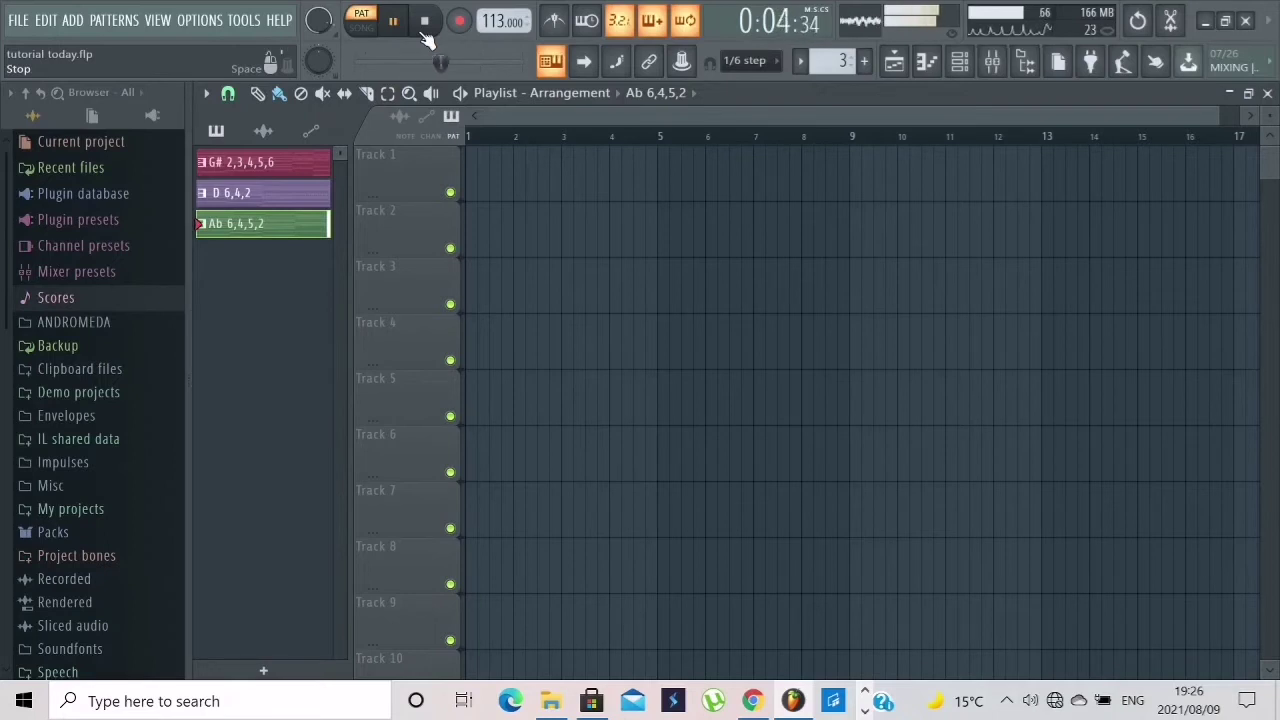
click(424, 30)
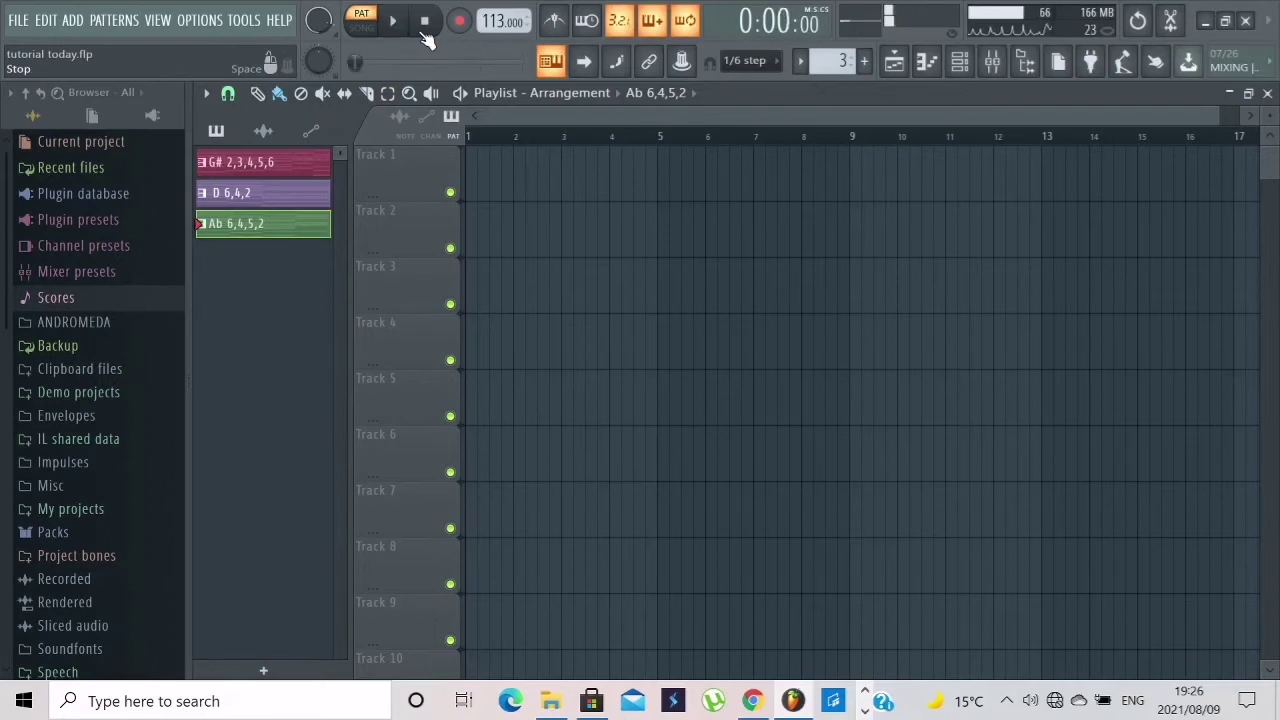
Open the Nexus #3 channel's notes for the Ab pattern in the Piano roll from the Channel rack
click(984, 64)
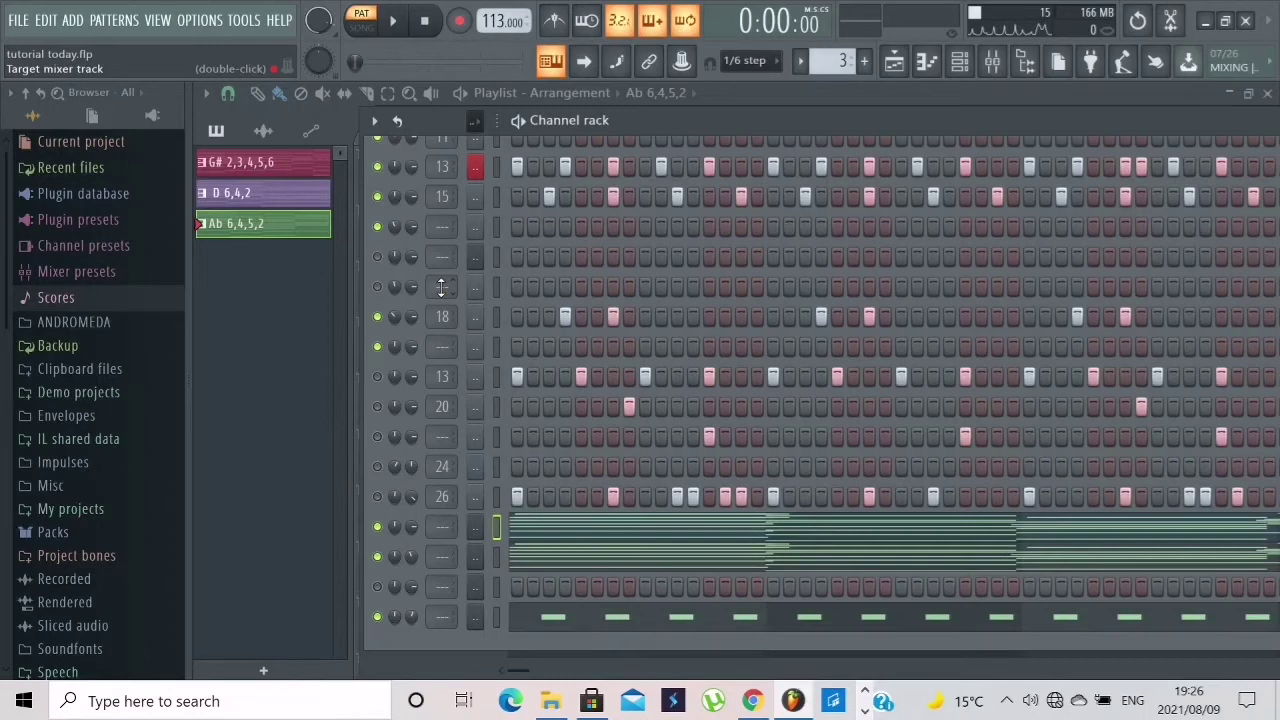
right_click(480, 538)
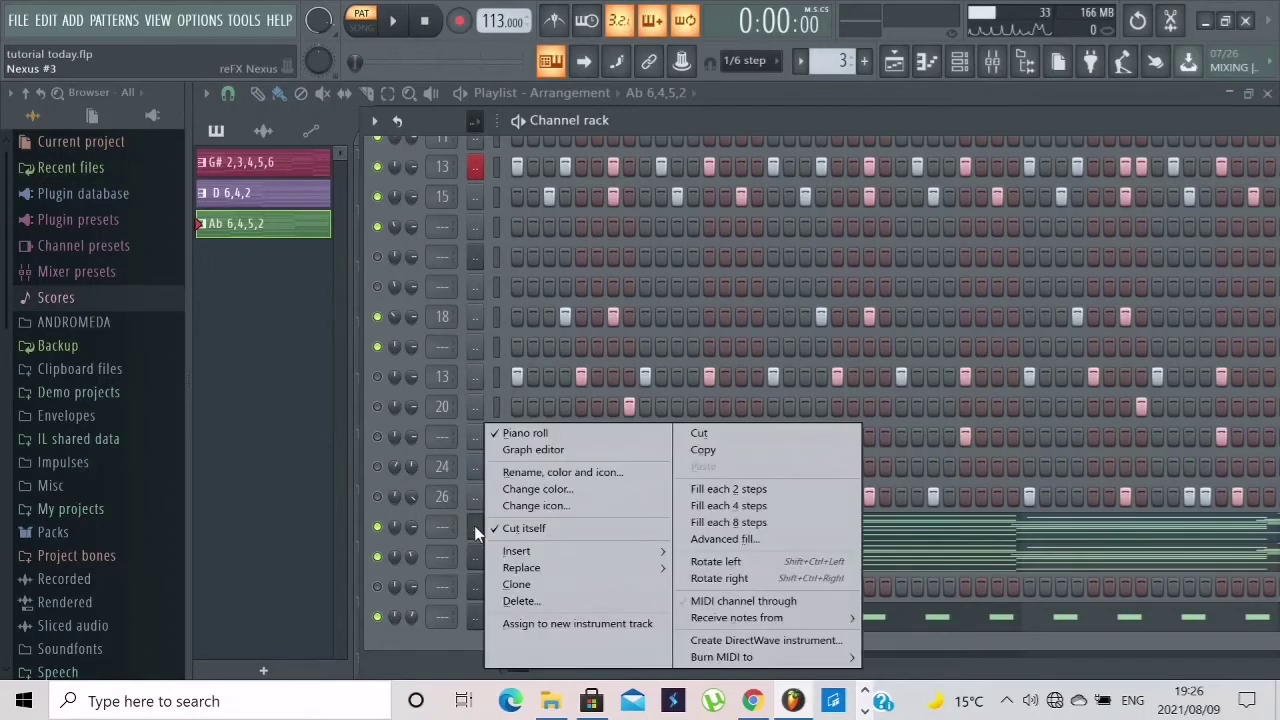
click(522, 433)
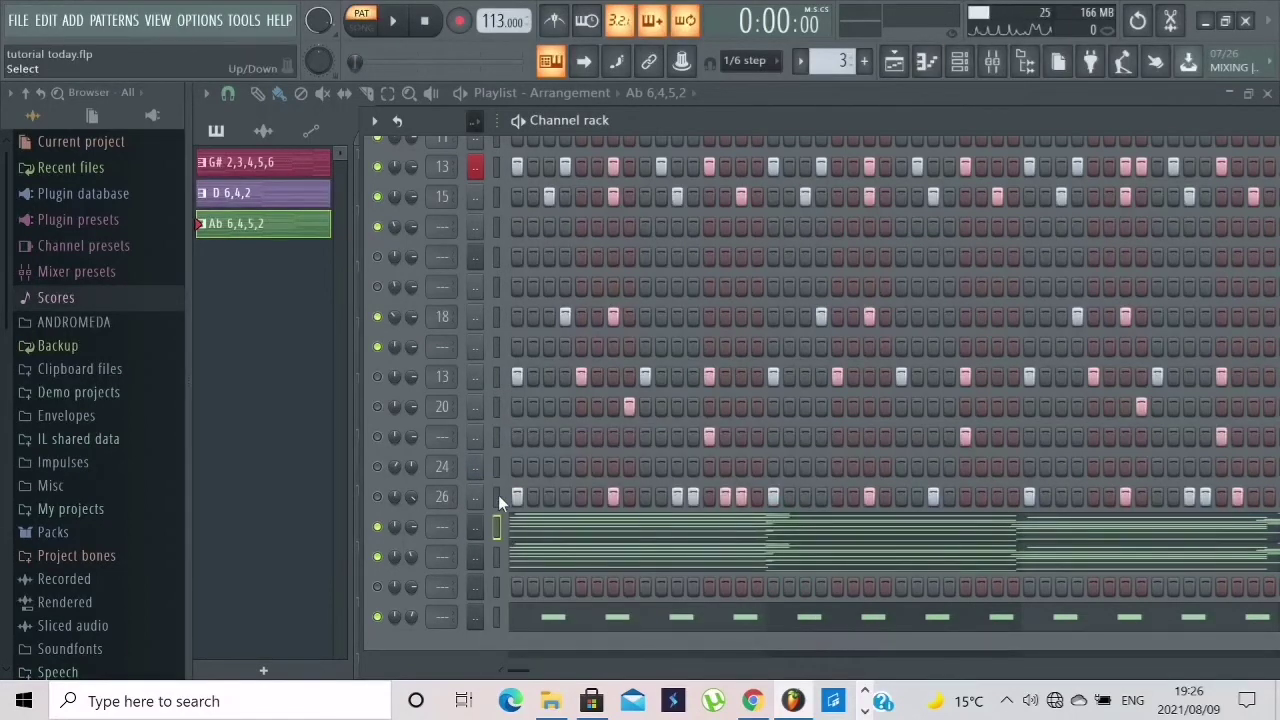
right_click(486, 530)
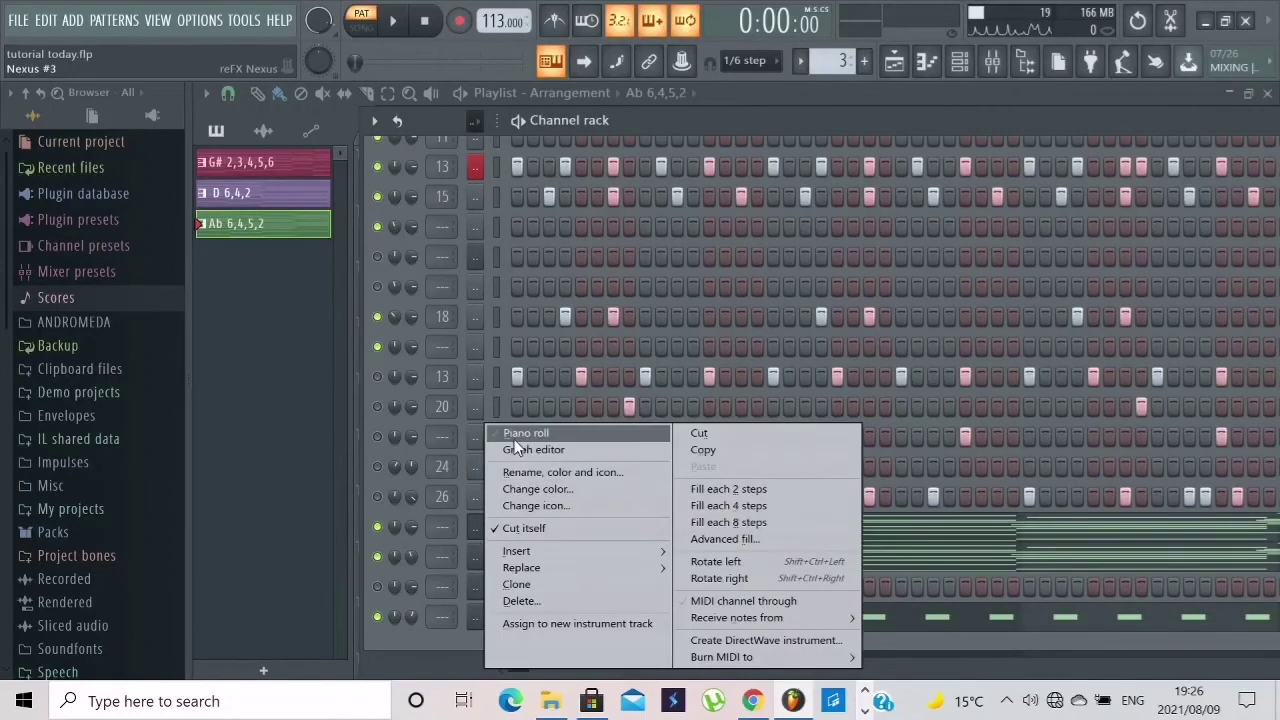
click(514, 437)
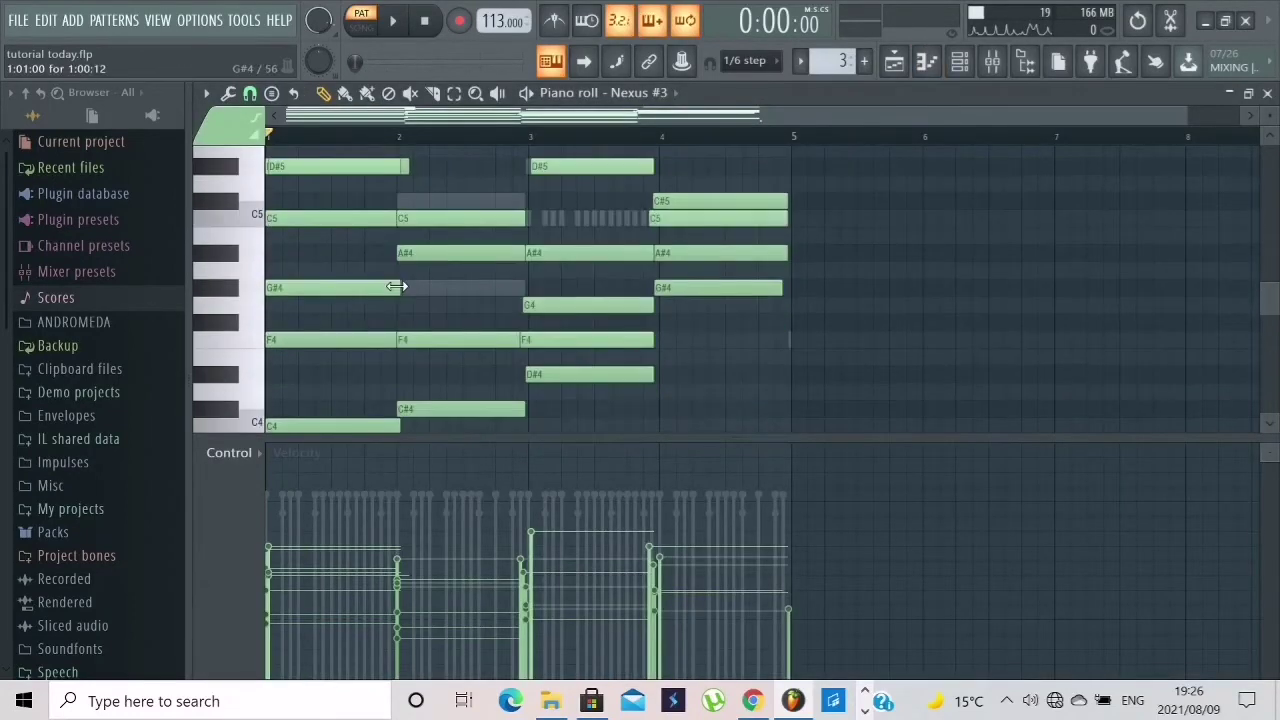
Select the notes of the Ab pattern's first chord, including C4, F4, G#4, C5 and D#5, and review them
scroll(392, 300, down, 5)
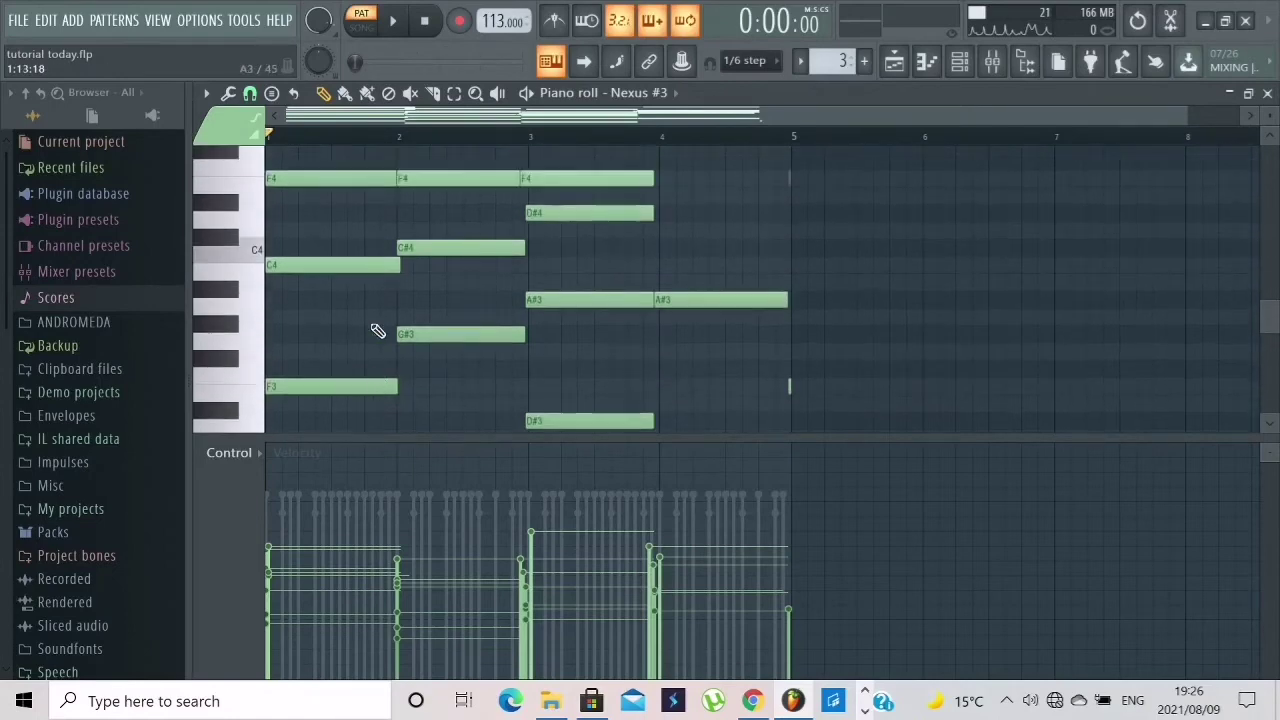
scroll(375, 328, up, 8)
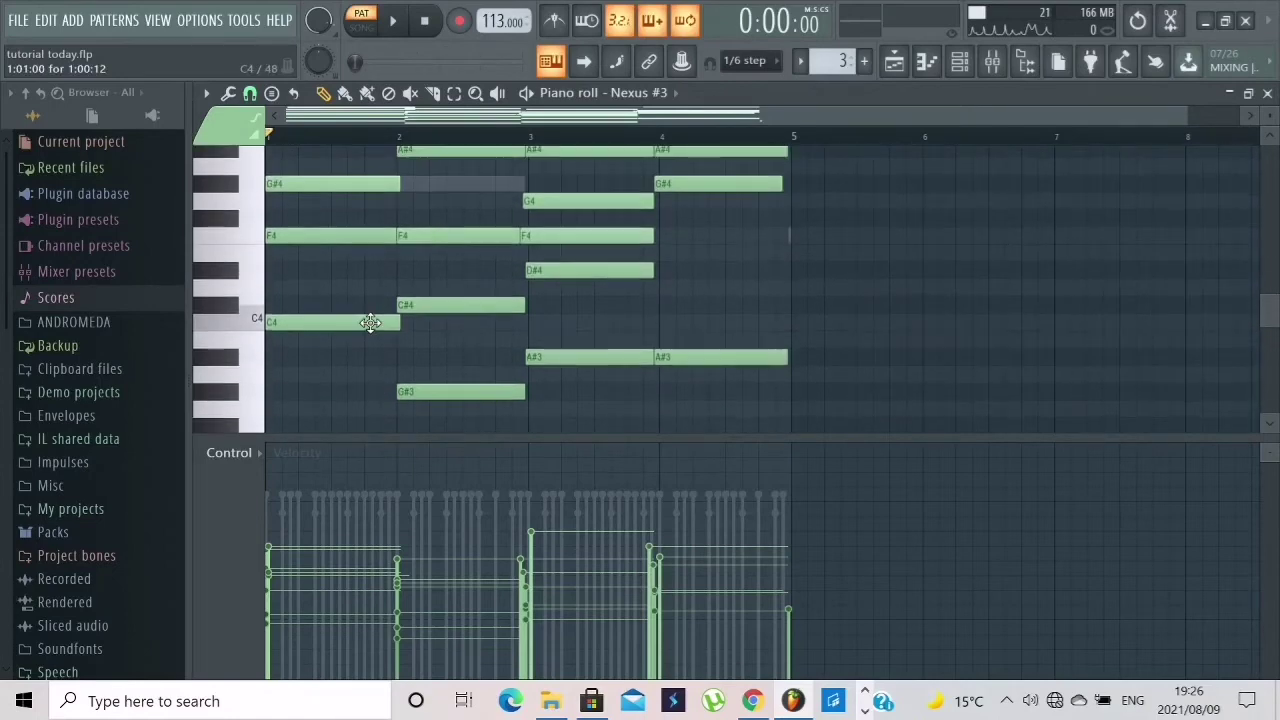
click(453, 95)
scroll(343, 249, down, 6)
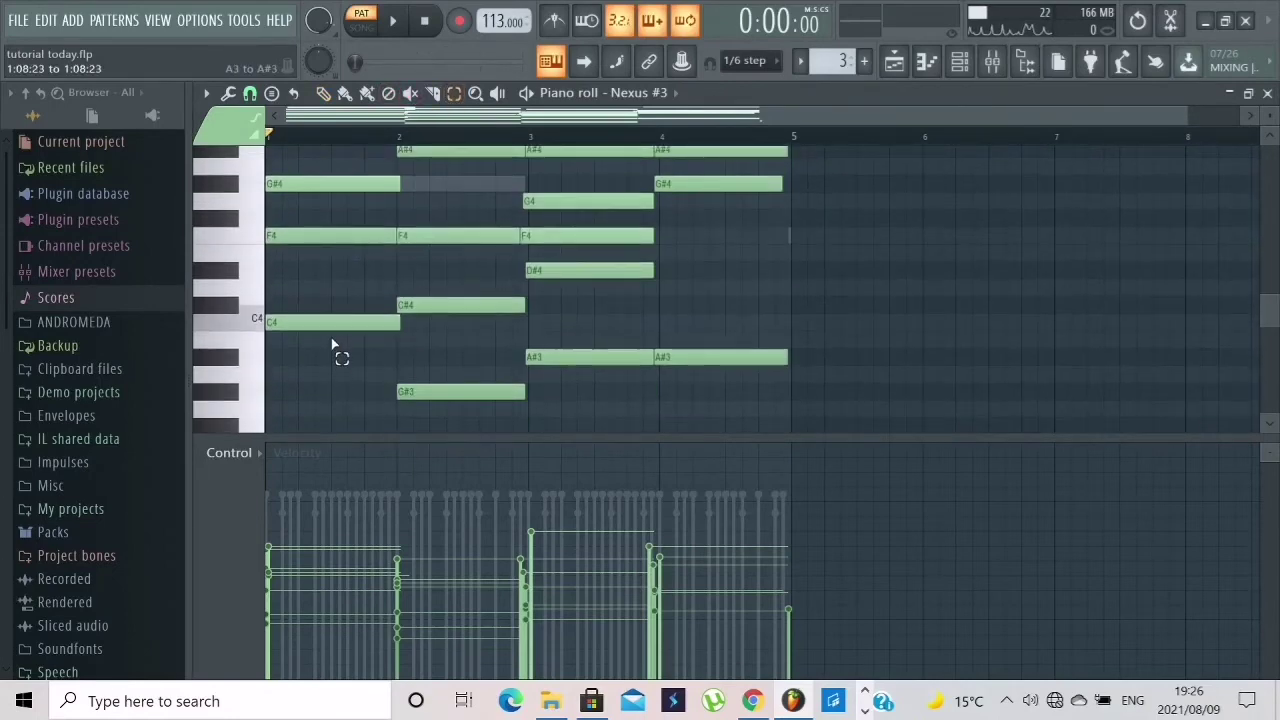
drag(333, 345, 325, 253)
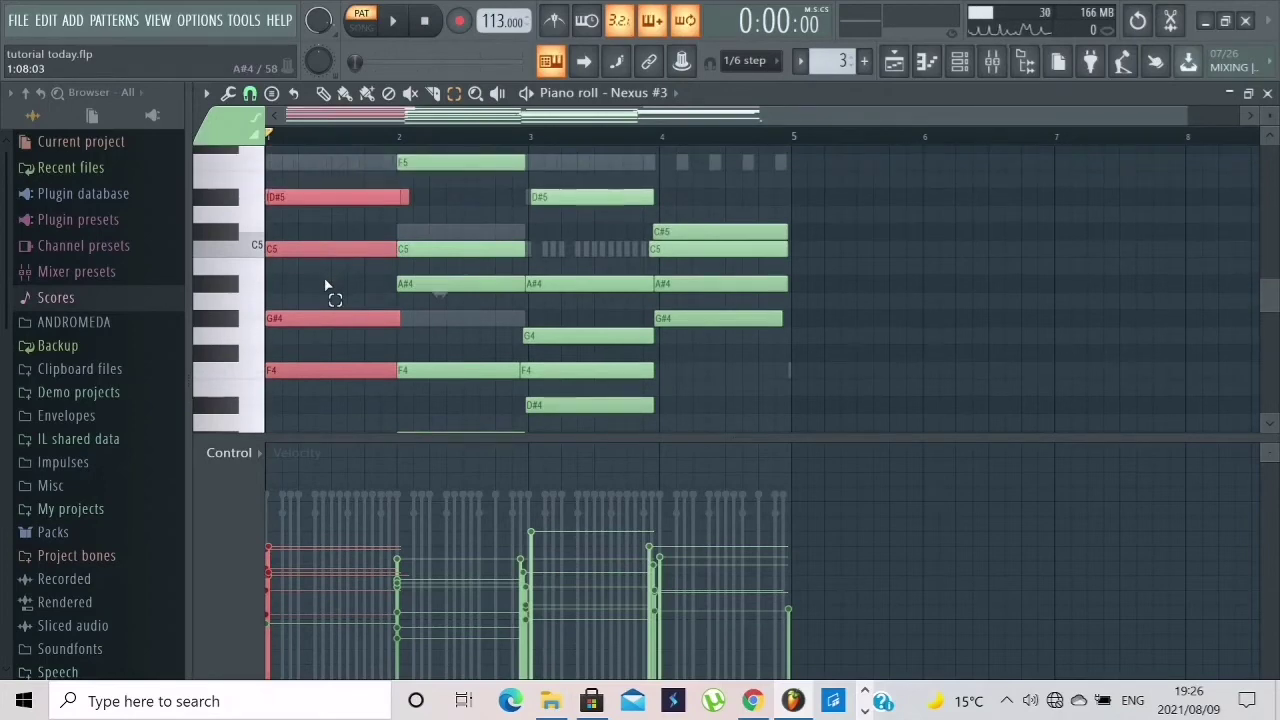
scroll(325, 286, down, 3)
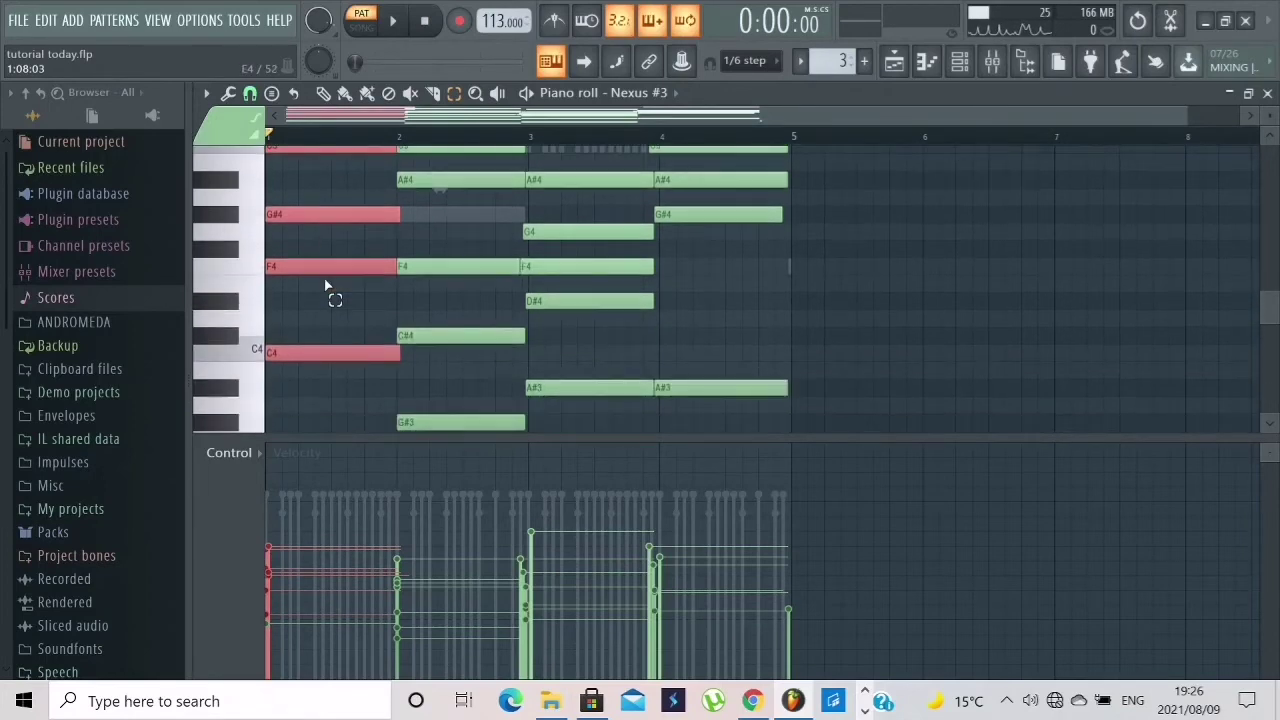
scroll(325, 286, up, 3)
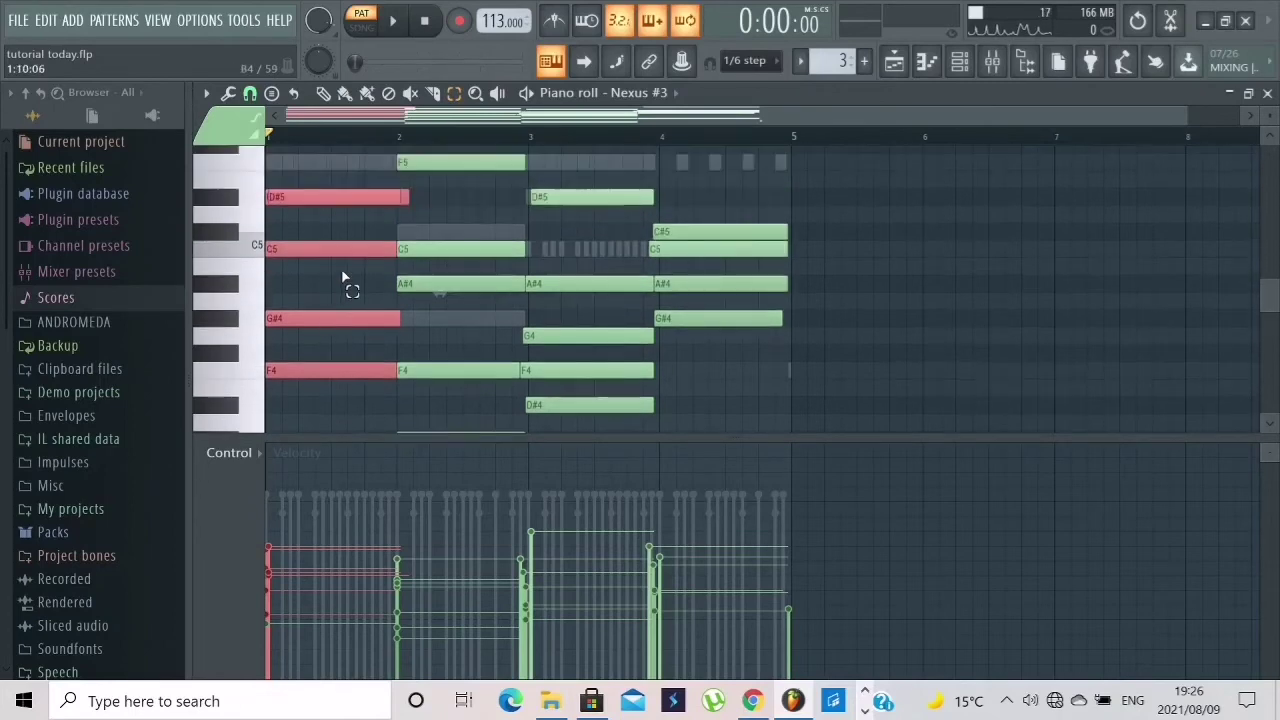
Select the notes of the Ab pattern's second chord, including C#4, F4, A#4, C5 and F5, and review them
scroll(444, 226, down, 12)
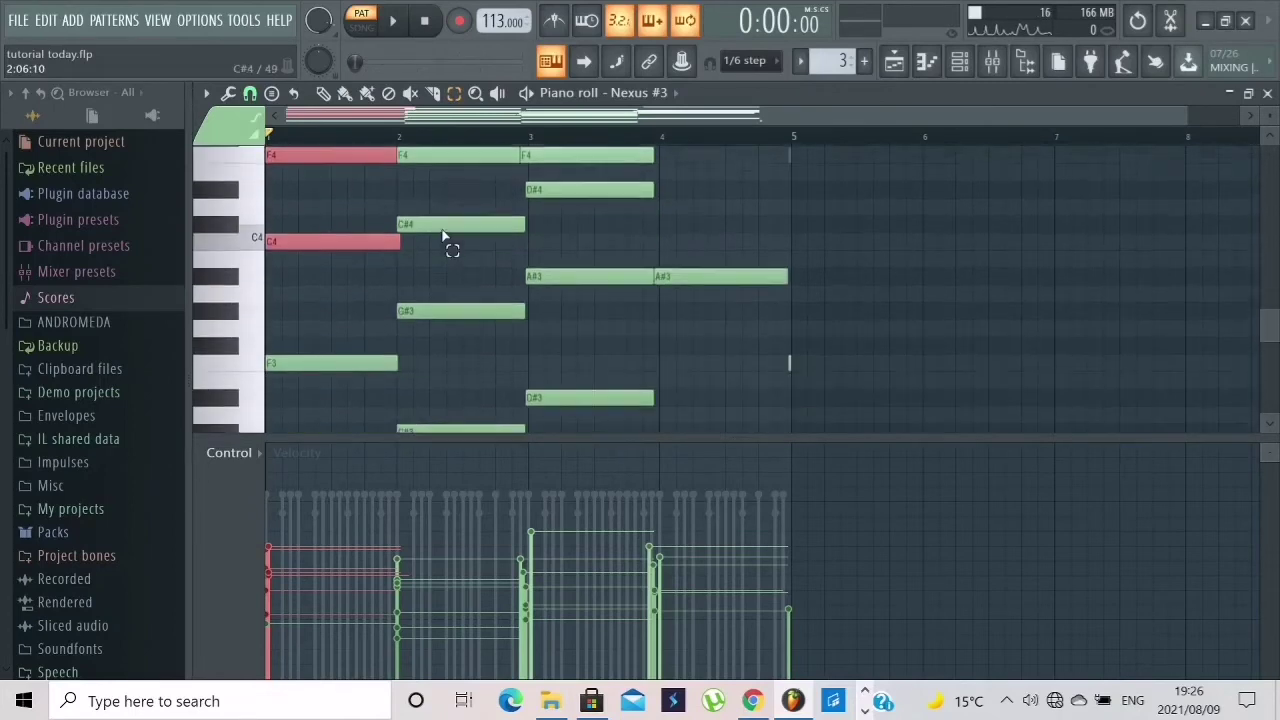
scroll(449, 297, up, 3)
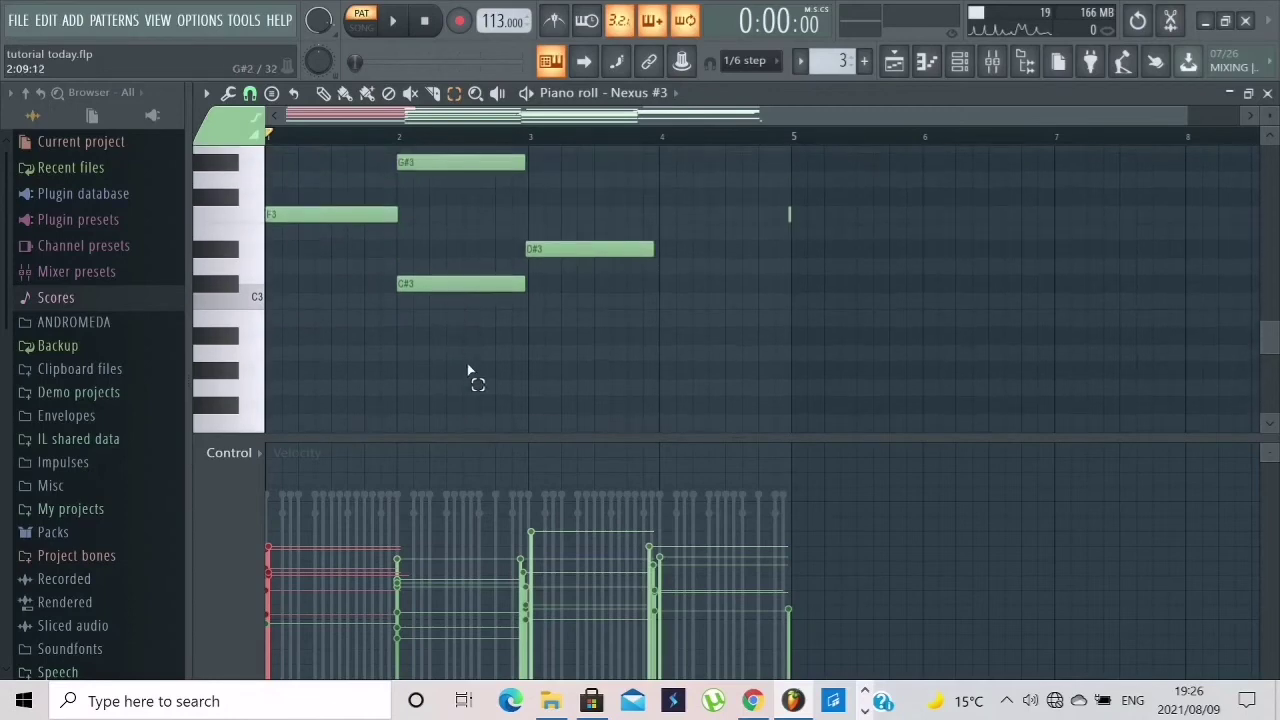
drag(467, 360, 470, 241)
scroll(470, 242, up, 8)
scroll(466, 238, up, 5)
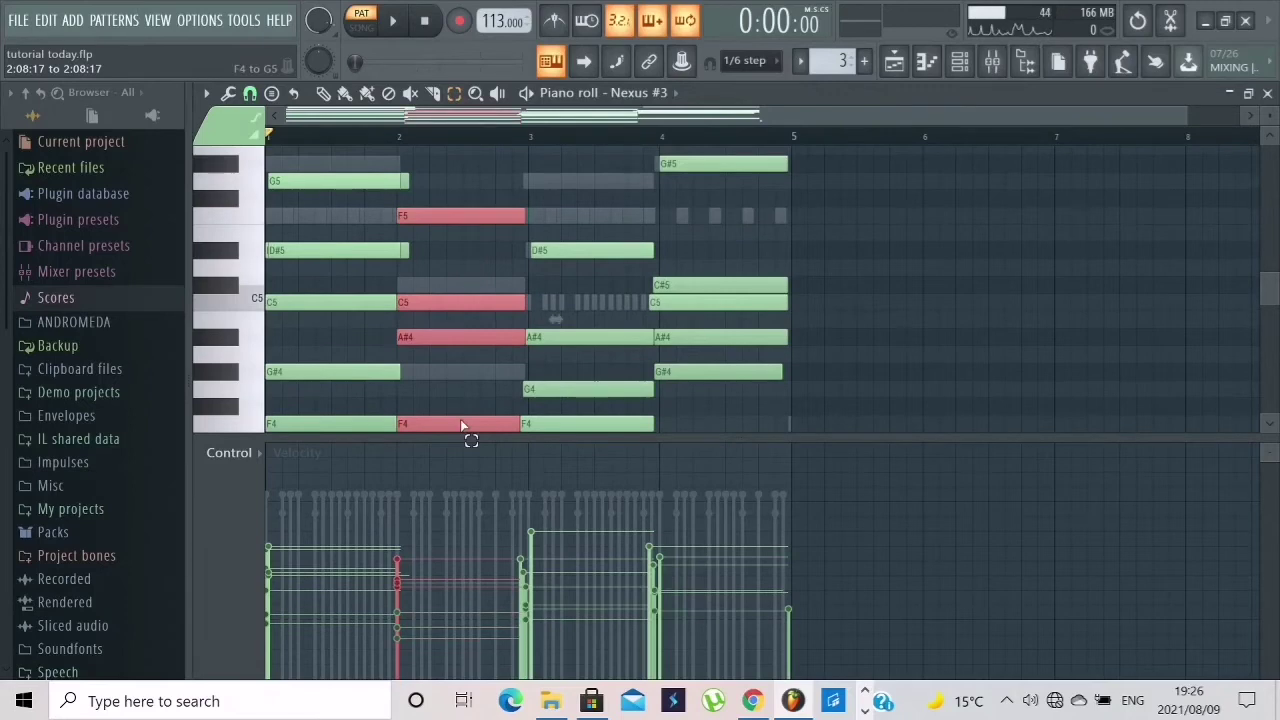
scroll(460, 419, down, 3)
scroll(464, 425, down, 1)
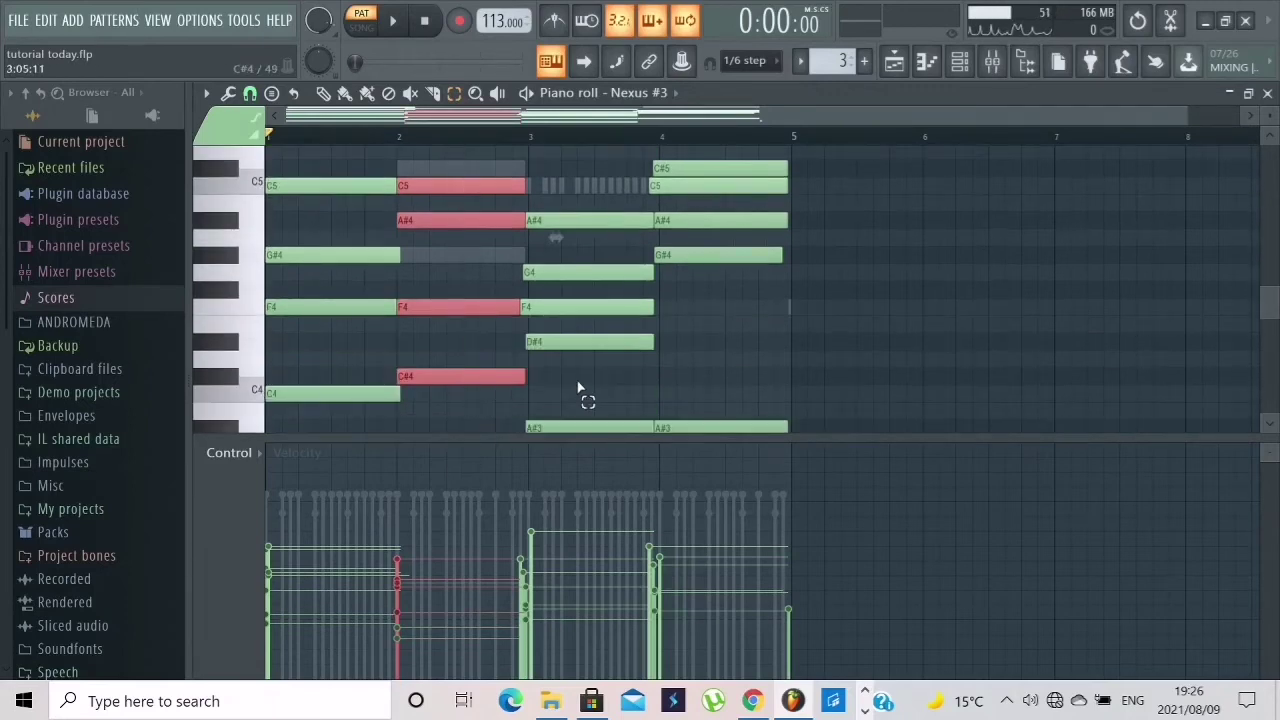
Select the notes of the Ab pattern's third chord, including A#3, D#4, A#4 and D#5, and review them
scroll(520, 357, down, 5)
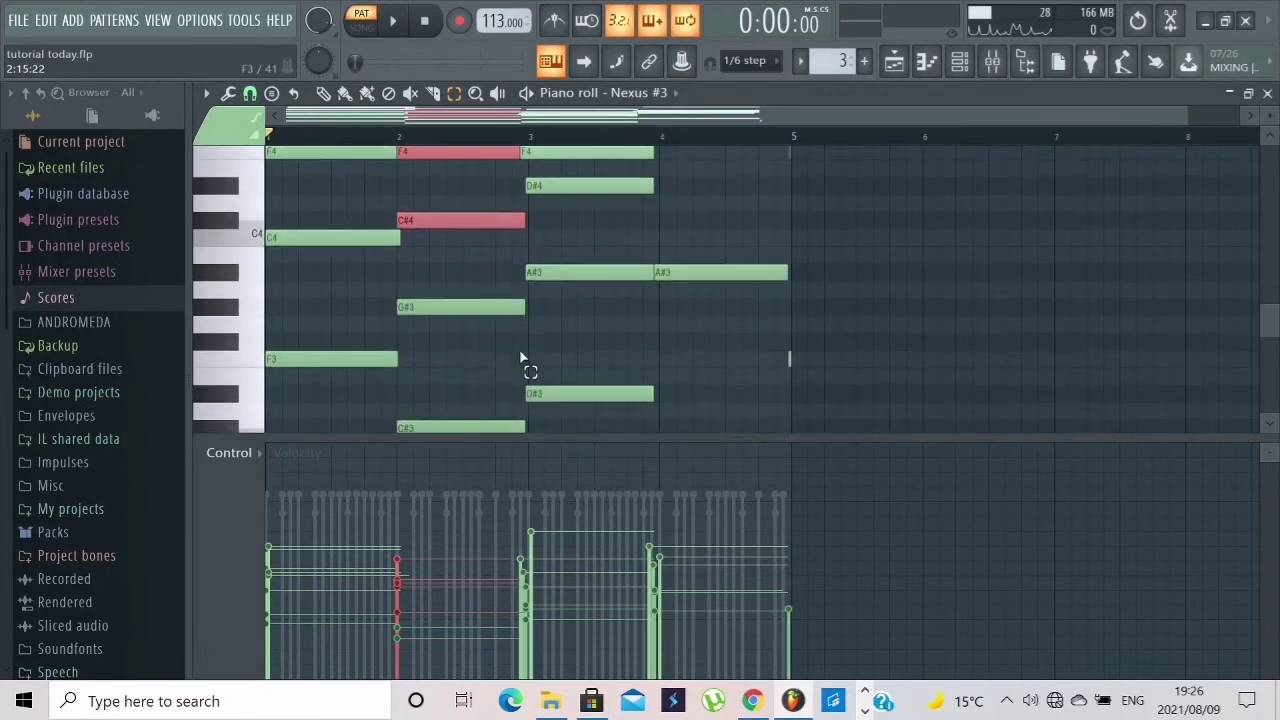
scroll(520, 357, up, 8)
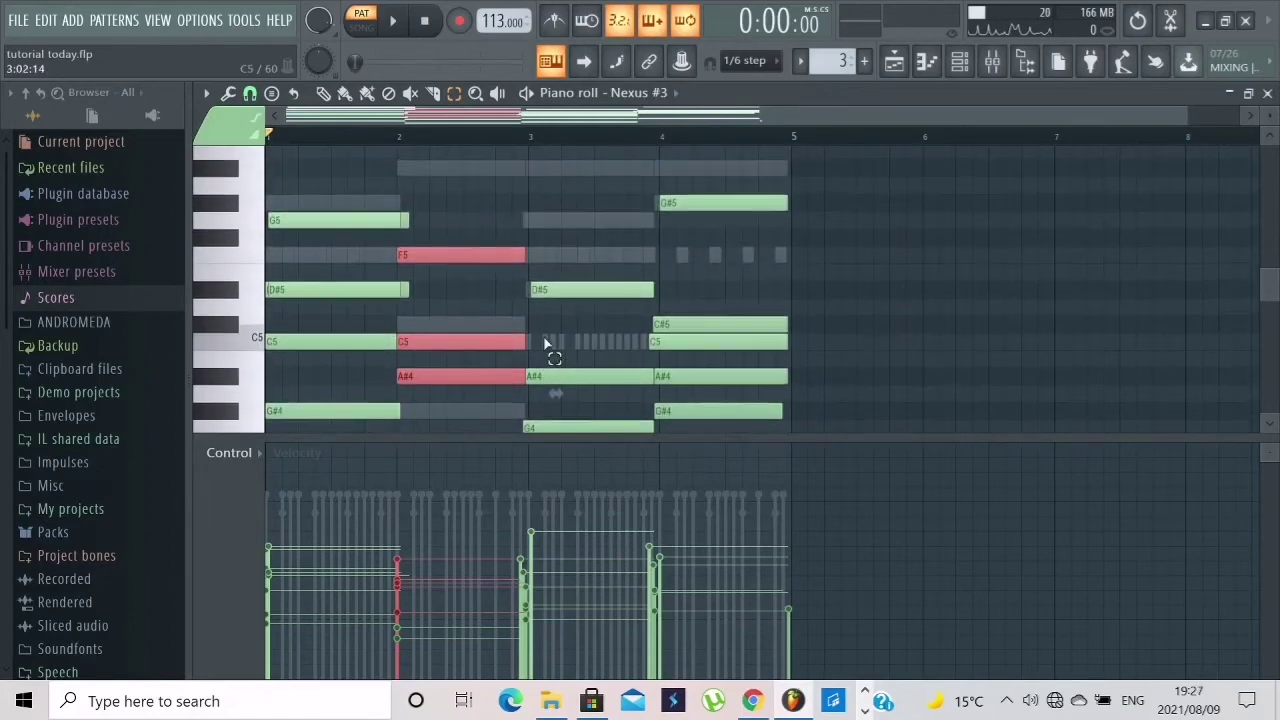
scroll(588, 230, down, 2)
scroll(592, 215, down, 6)
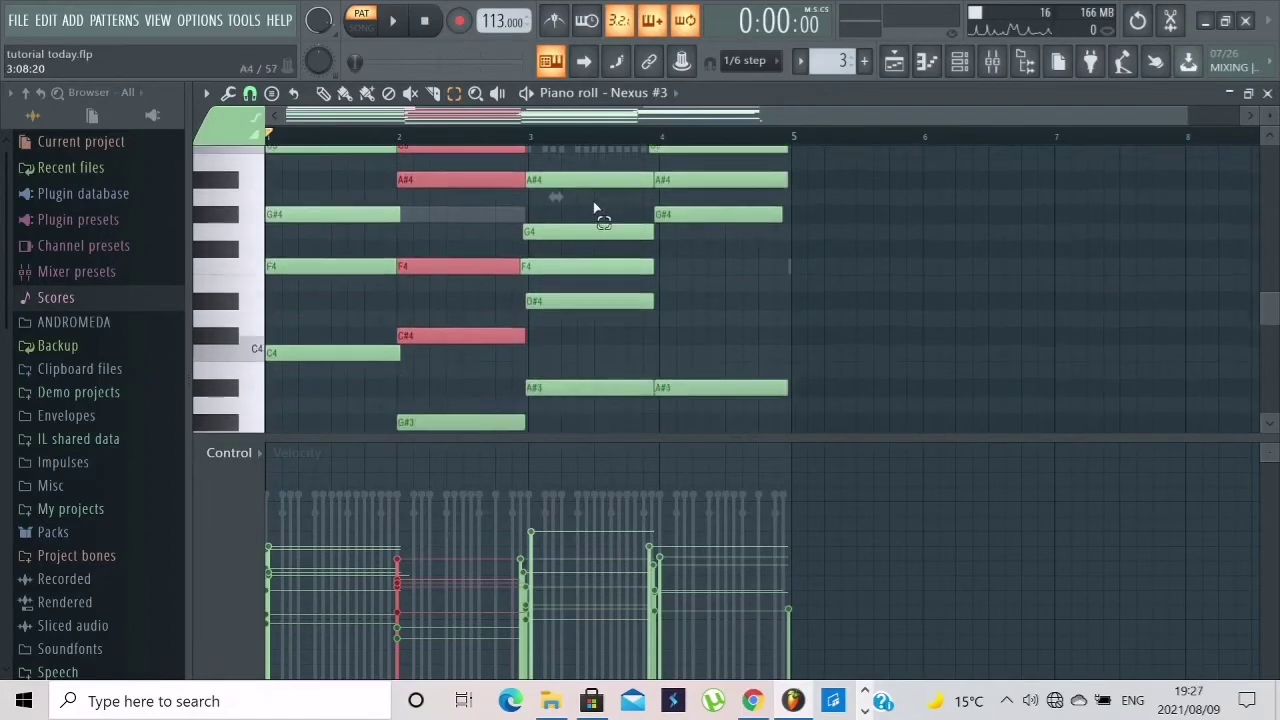
drag(579, 361, 597, 168)
scroll(604, 262, up, 3)
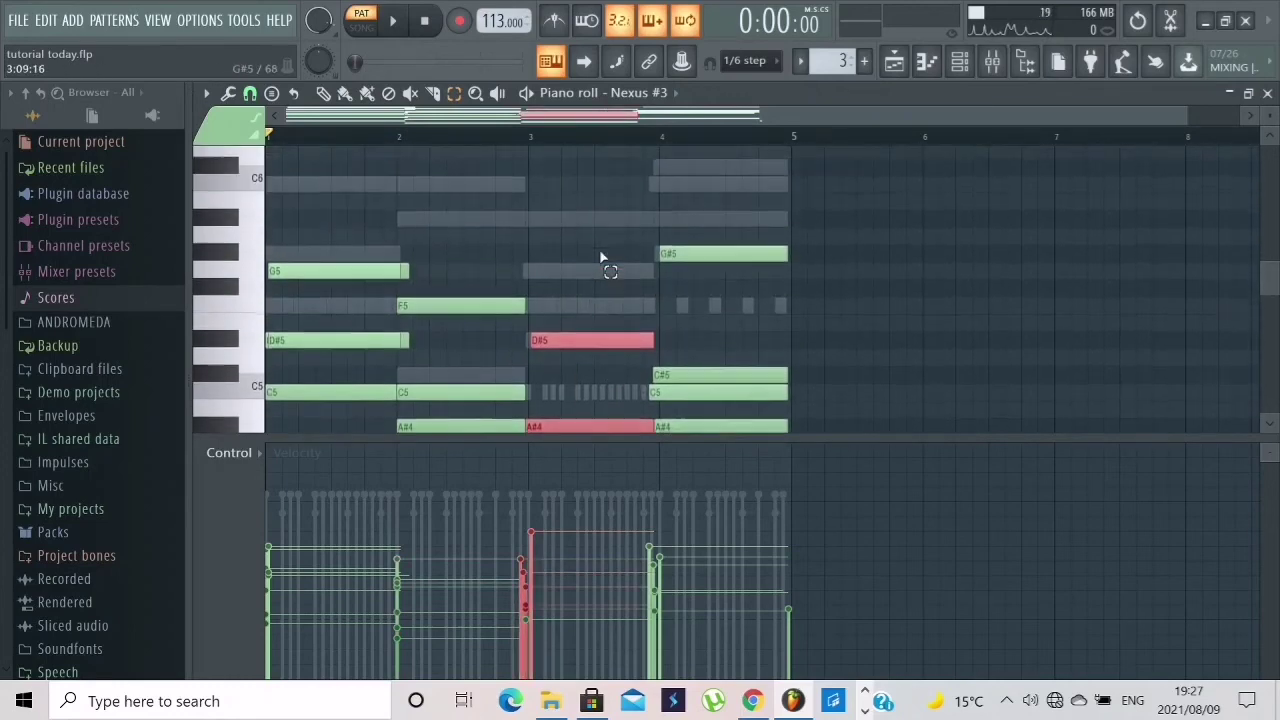
scroll(600, 258, down, 5)
scroll(600, 260, down, 8)
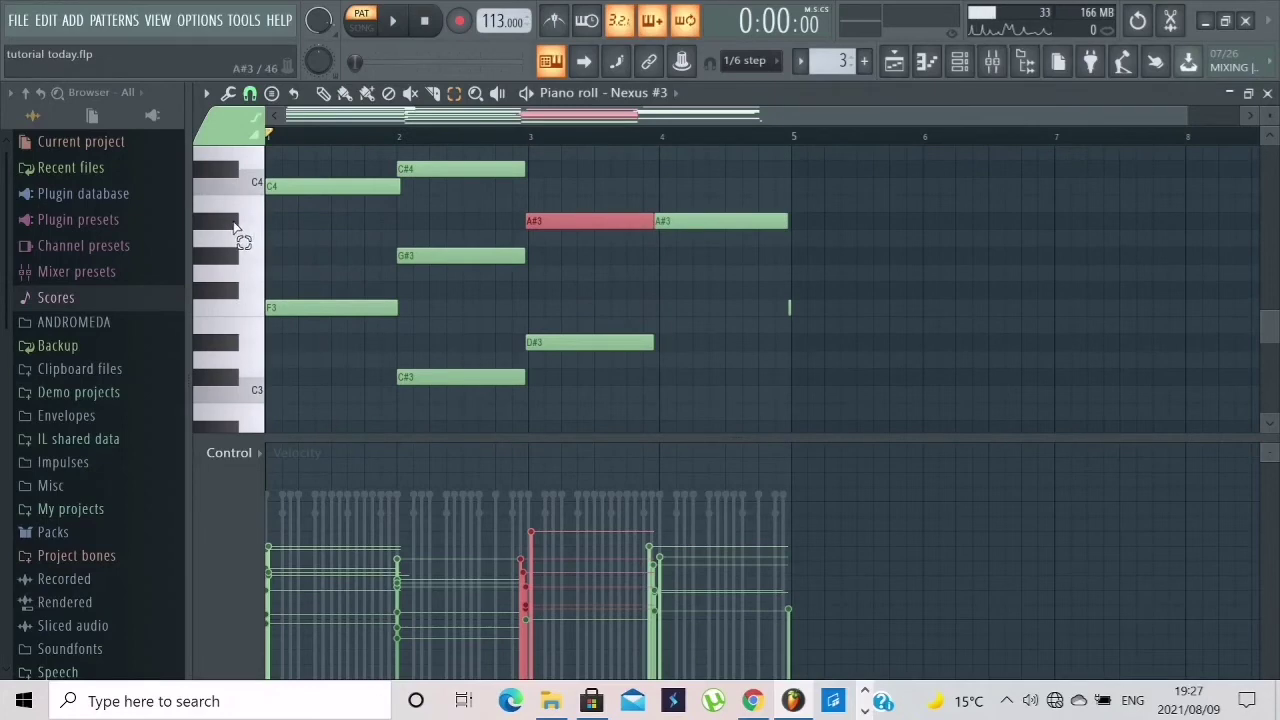
scroll(646, 394, up, 6)
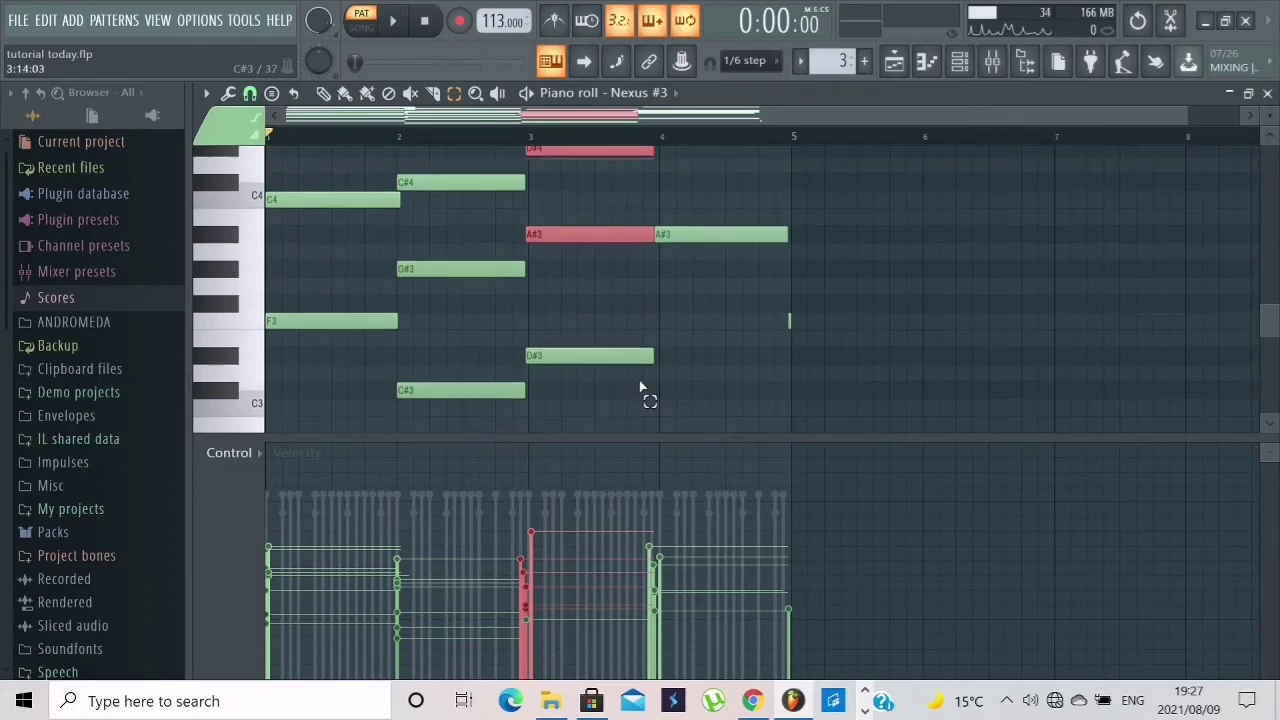
Select the notes of the Ab pattern's fourth chord, including G#4, A#4, C5, C#5 and G#5
scroll(705, 300, up, 8)
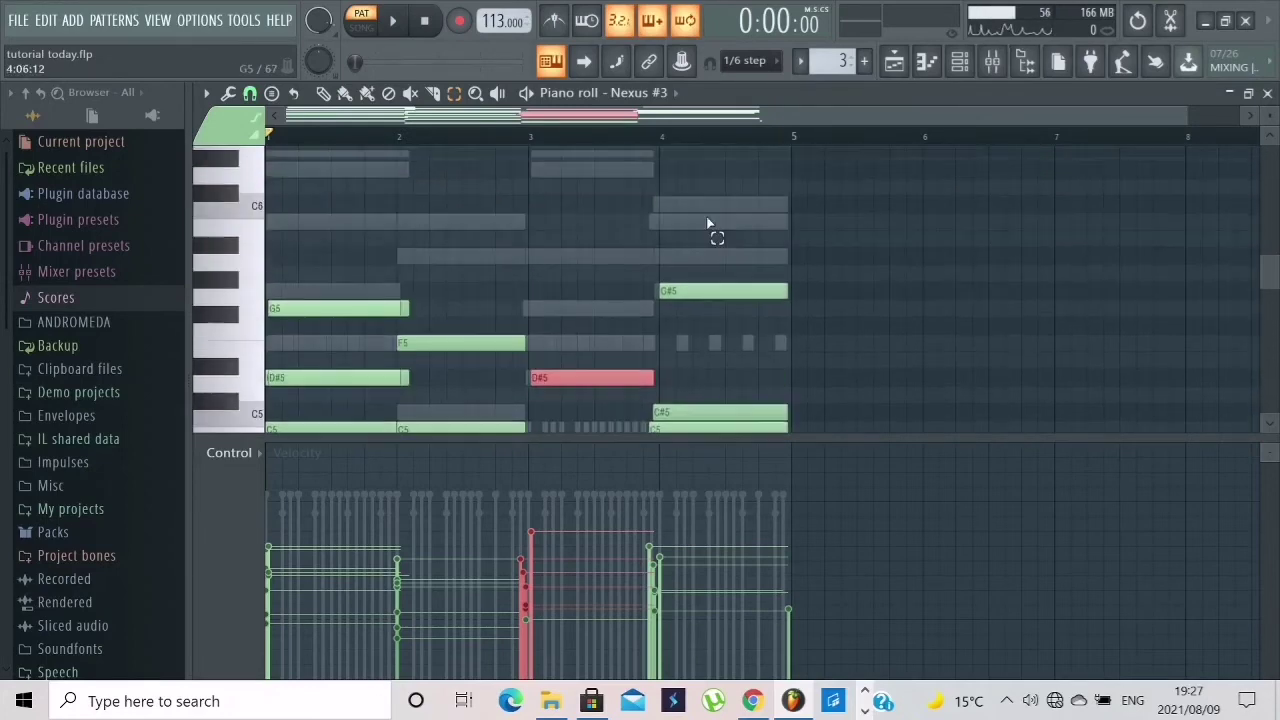
scroll(714, 268, down, 12)
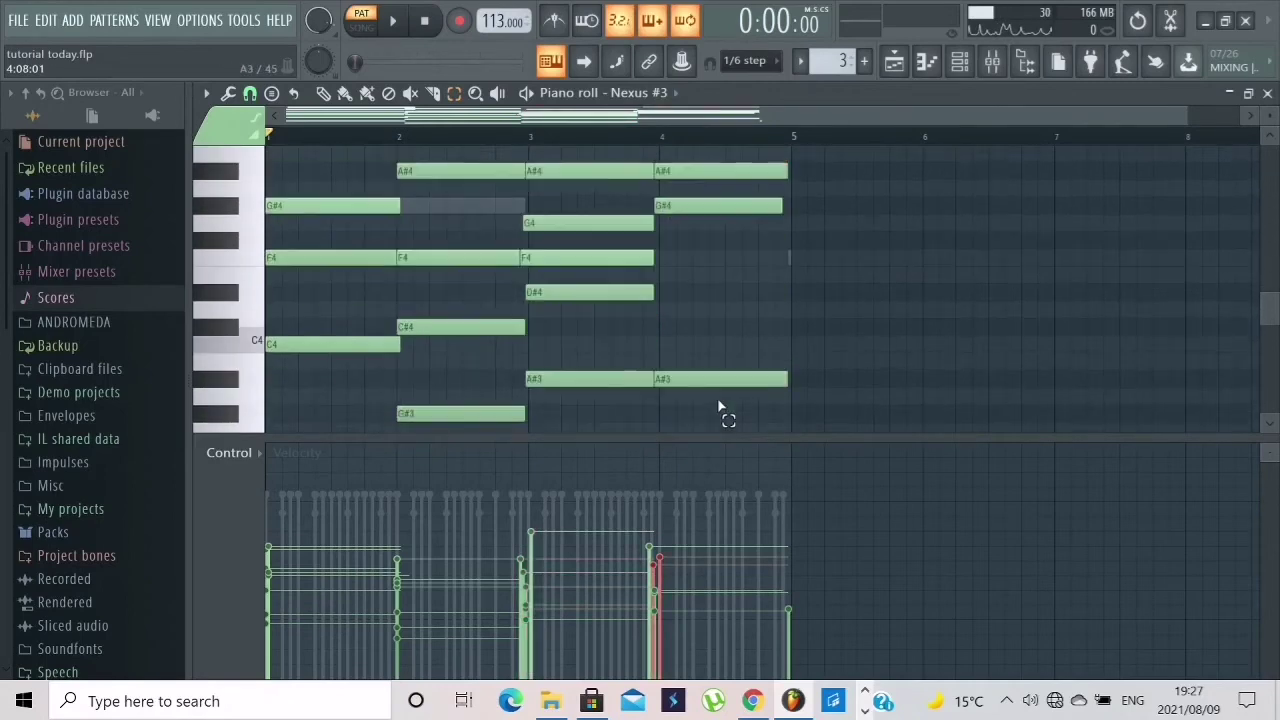
drag(729, 232, 724, 123)
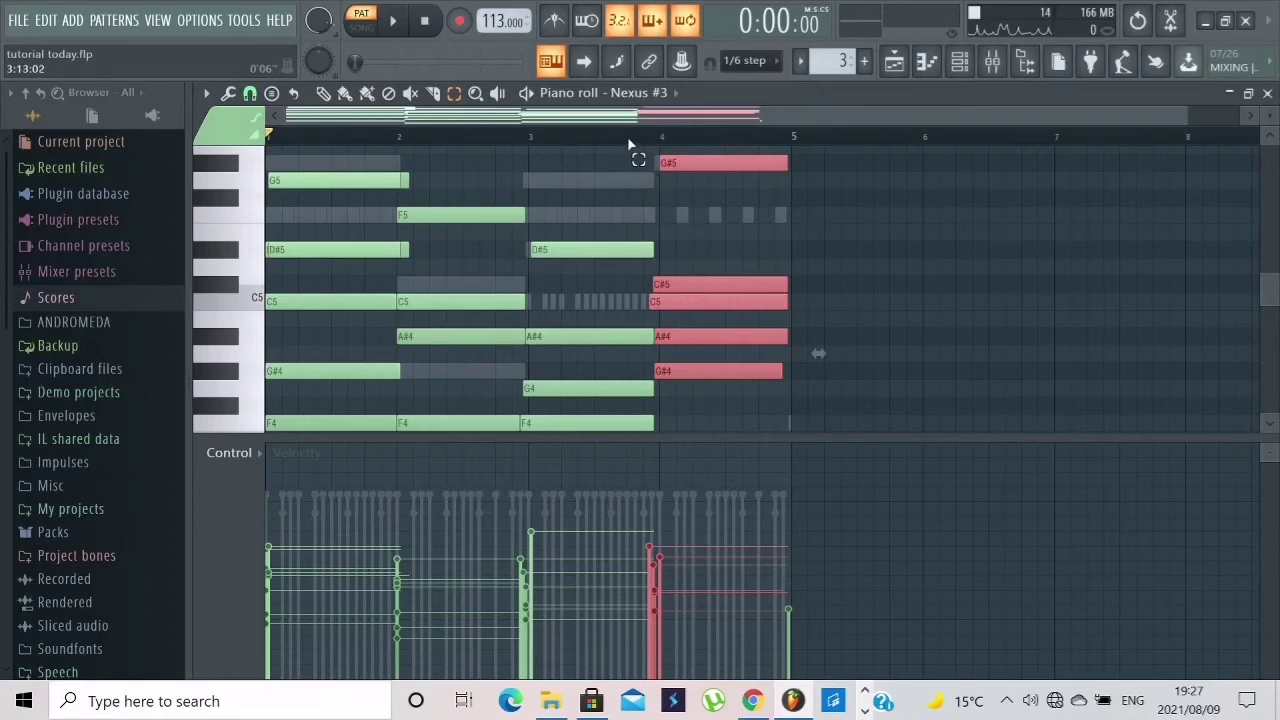
Switch to the Paint tool, deselect the chord notes and move the playhead to the middle of bar 1
click(344, 93)
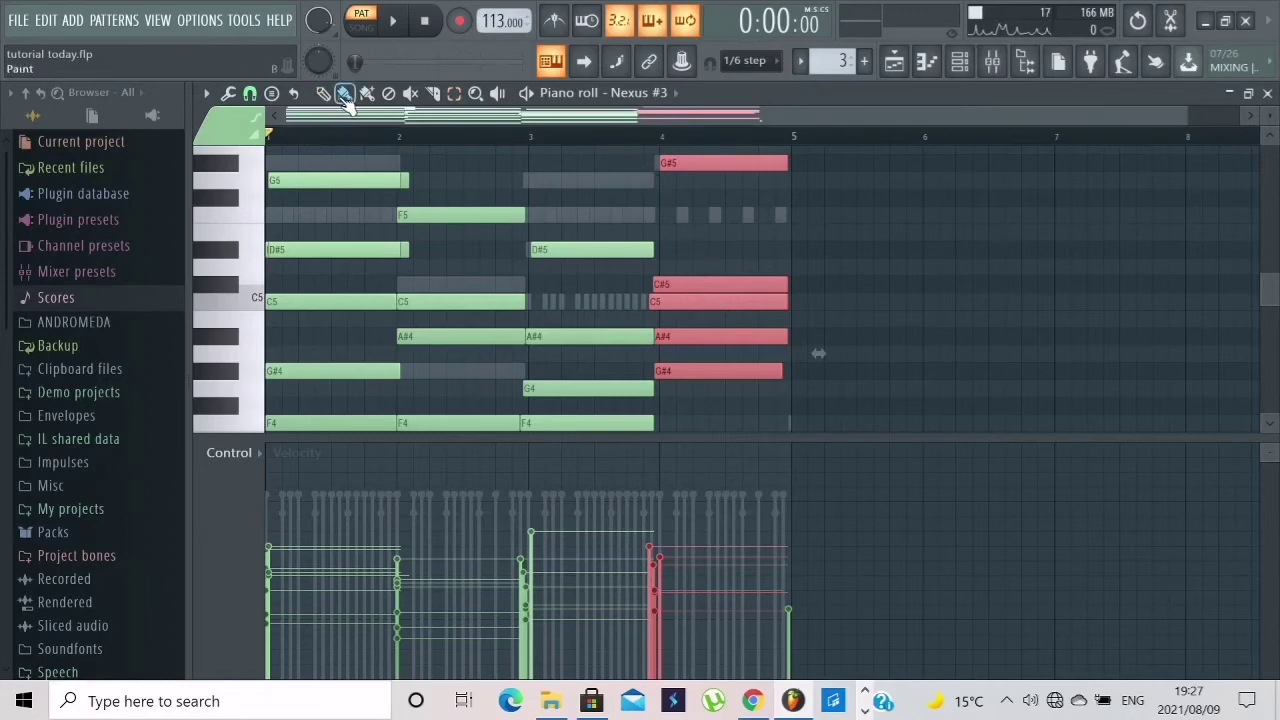
click(331, 134)
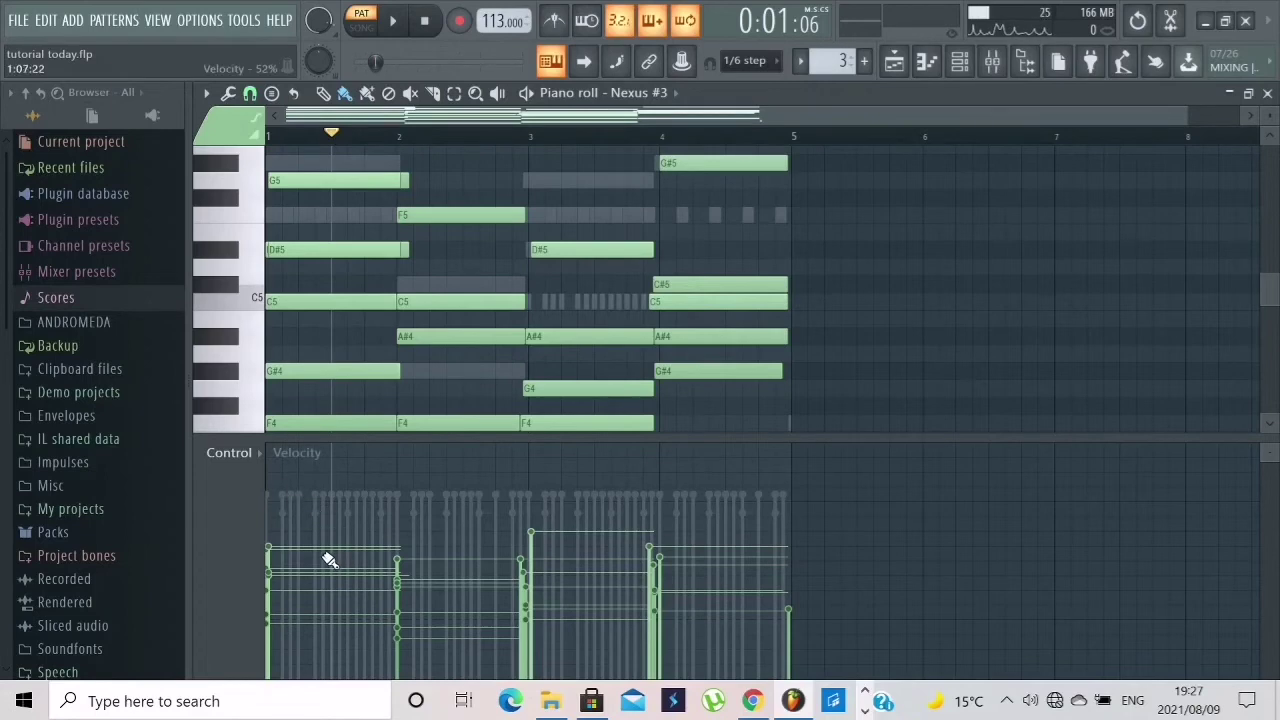
scroll(445, 212, down, 3)
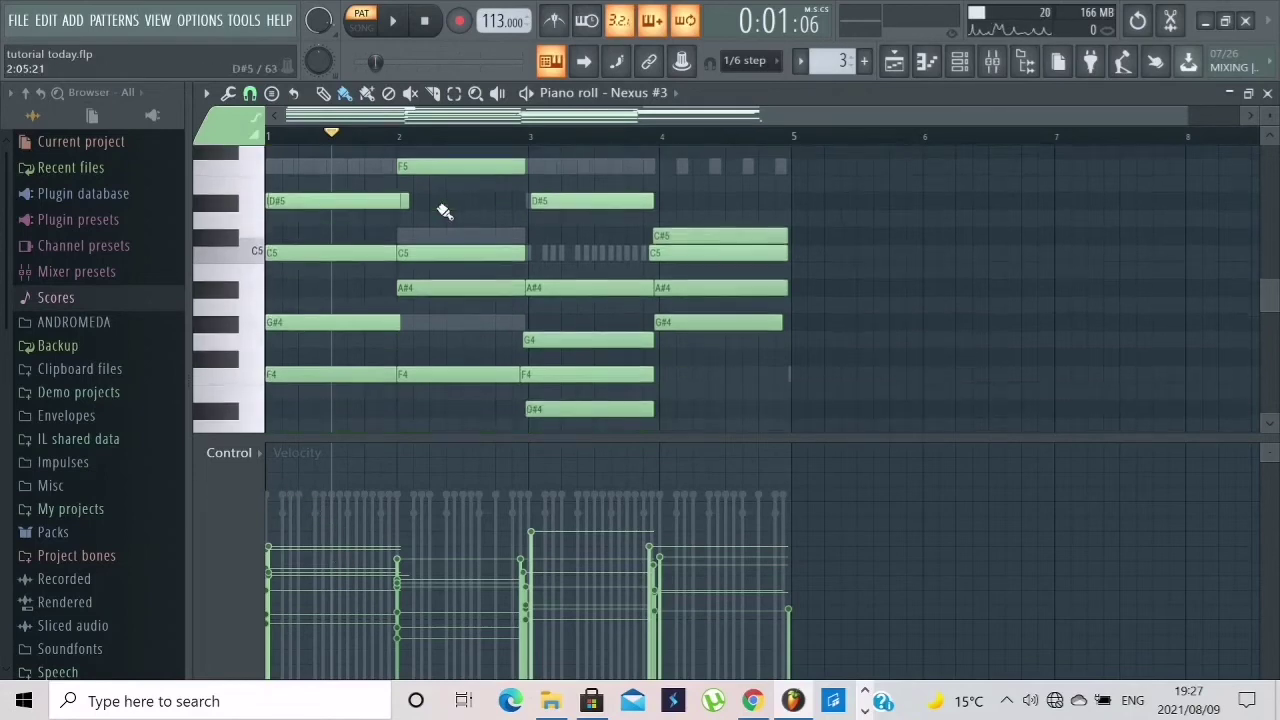
scroll(445, 212, down, 3)
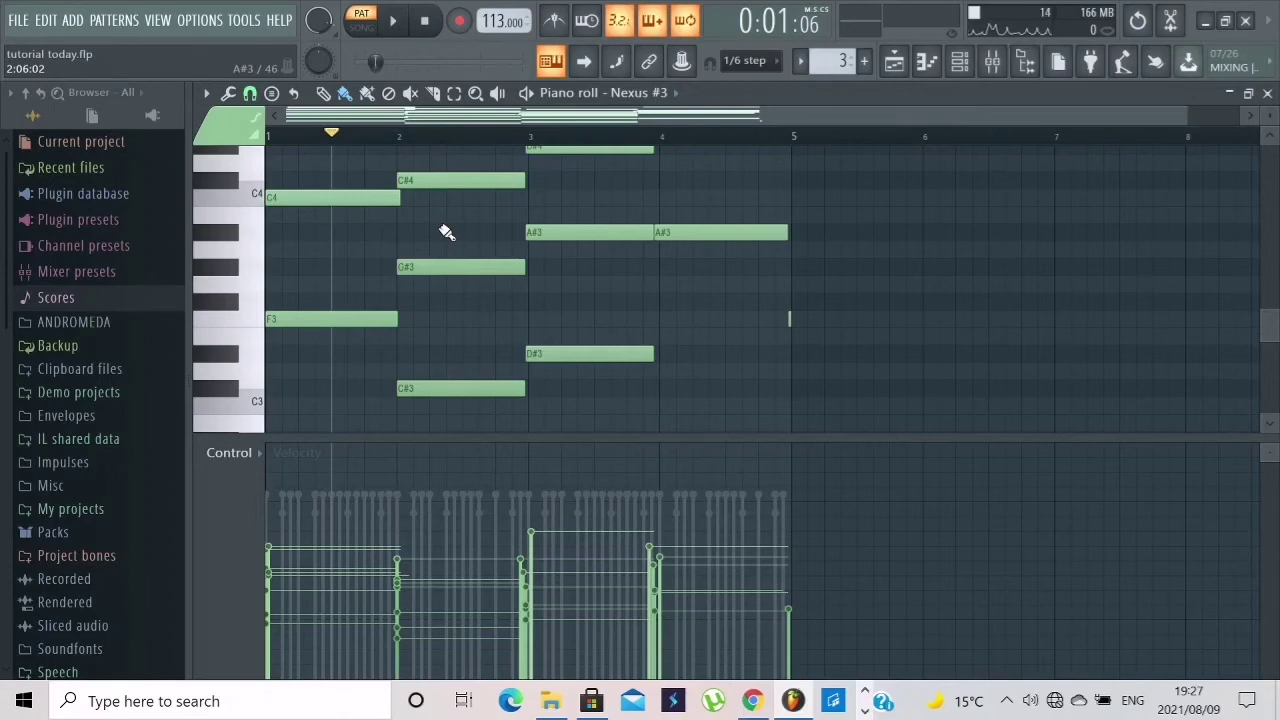
Review the notes of all four chords in the Ab pattern across the Piano roll, from the bass notes up to the highest octave
scroll(446, 232, up, 3)
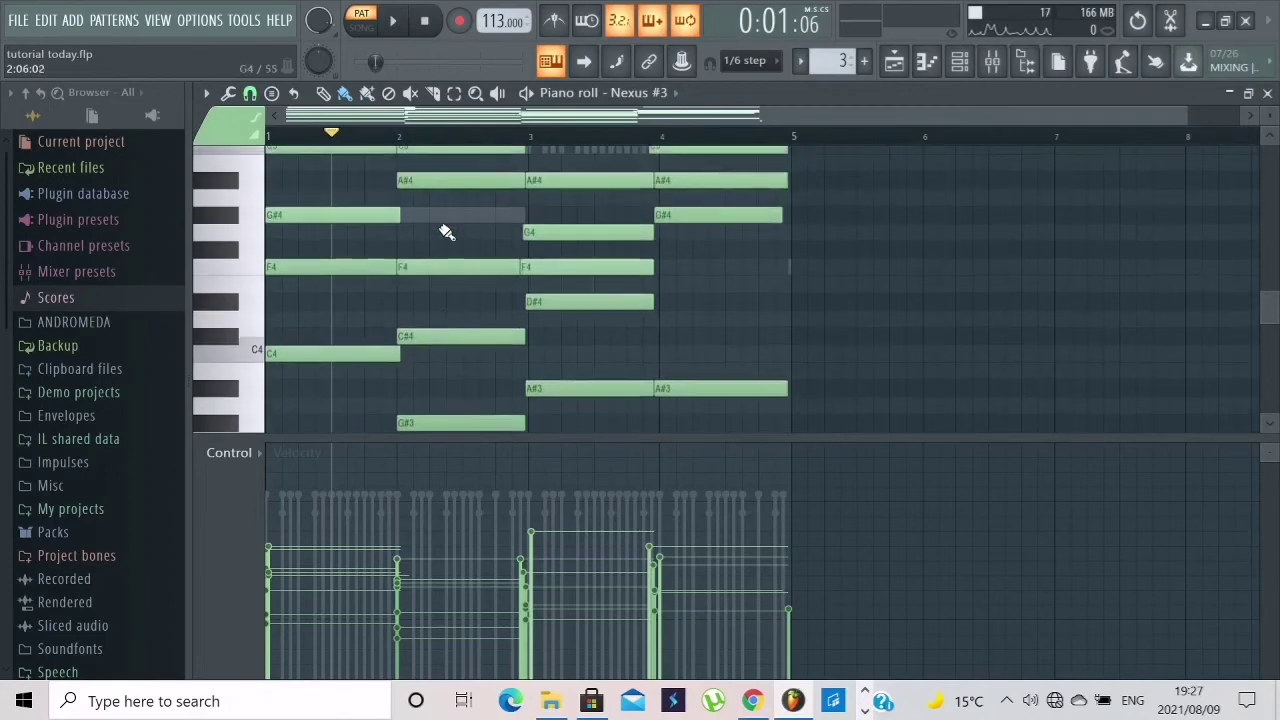
scroll(446, 232, up, 3)
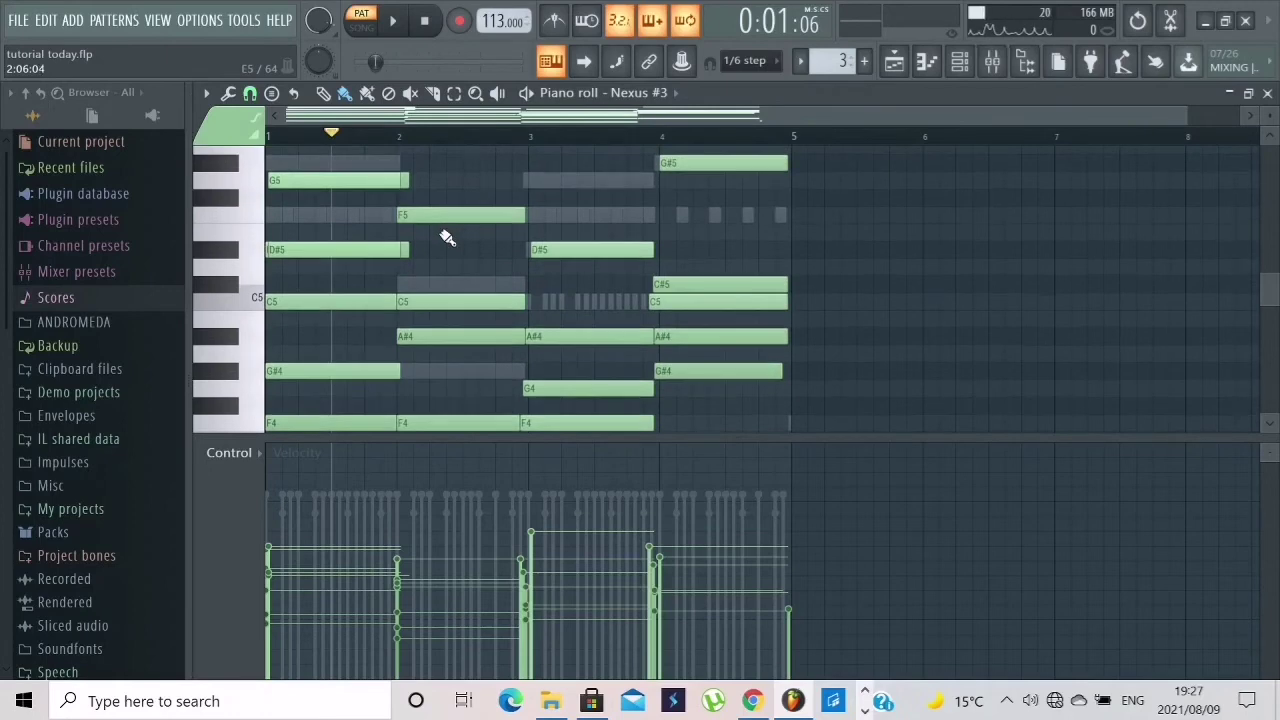
scroll(446, 235, down, 4)
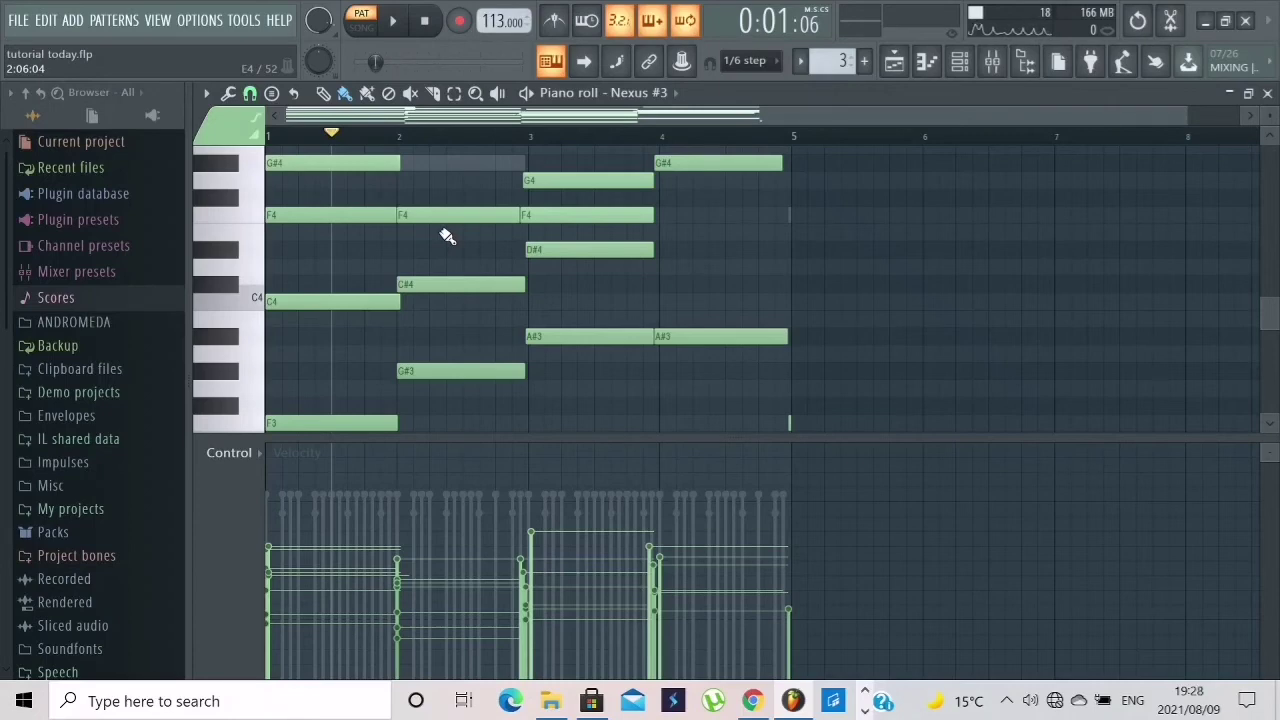
scroll(572, 280, up, 6)
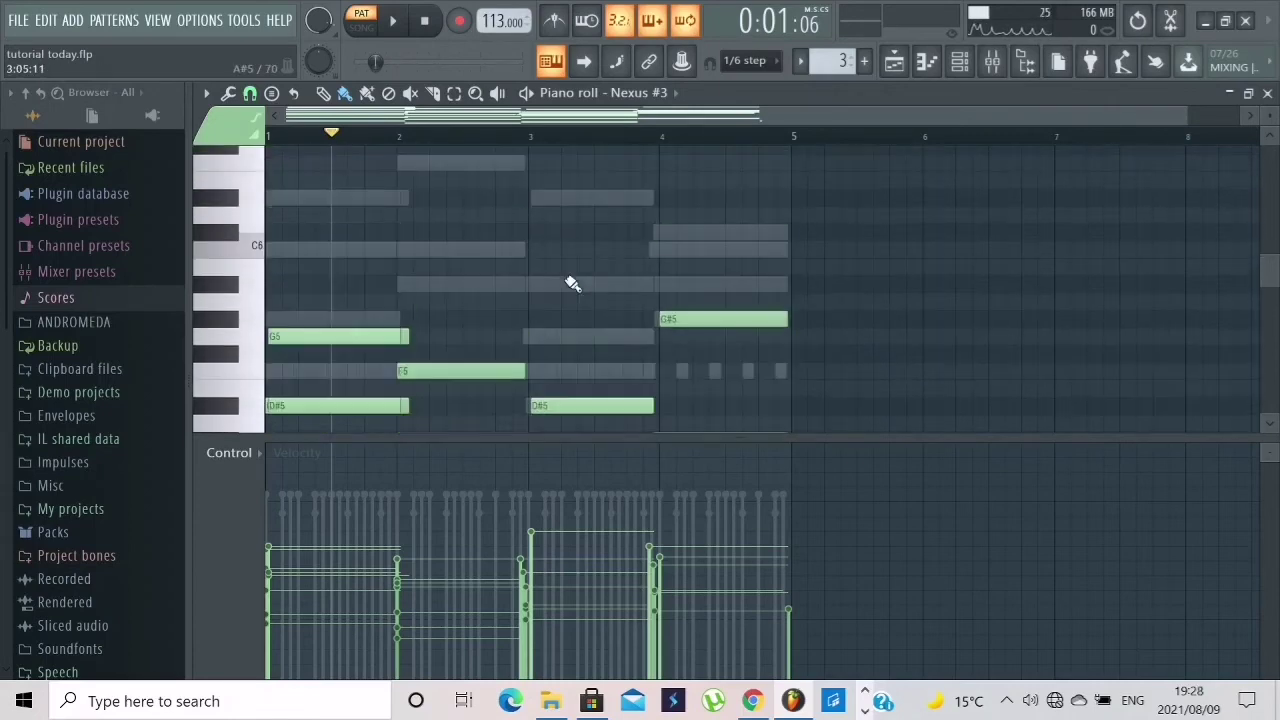
scroll(570, 286, down, 9)
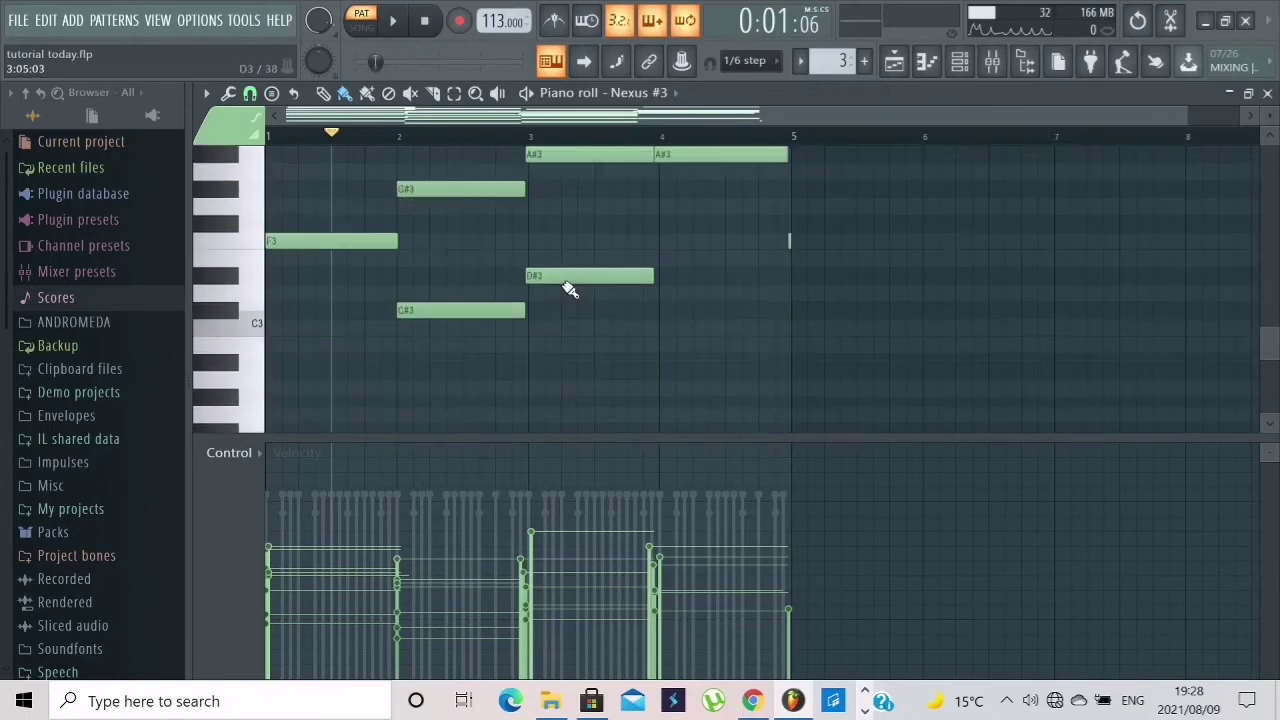
scroll(570, 289, down, 1)
scroll(570, 289, up, 3)
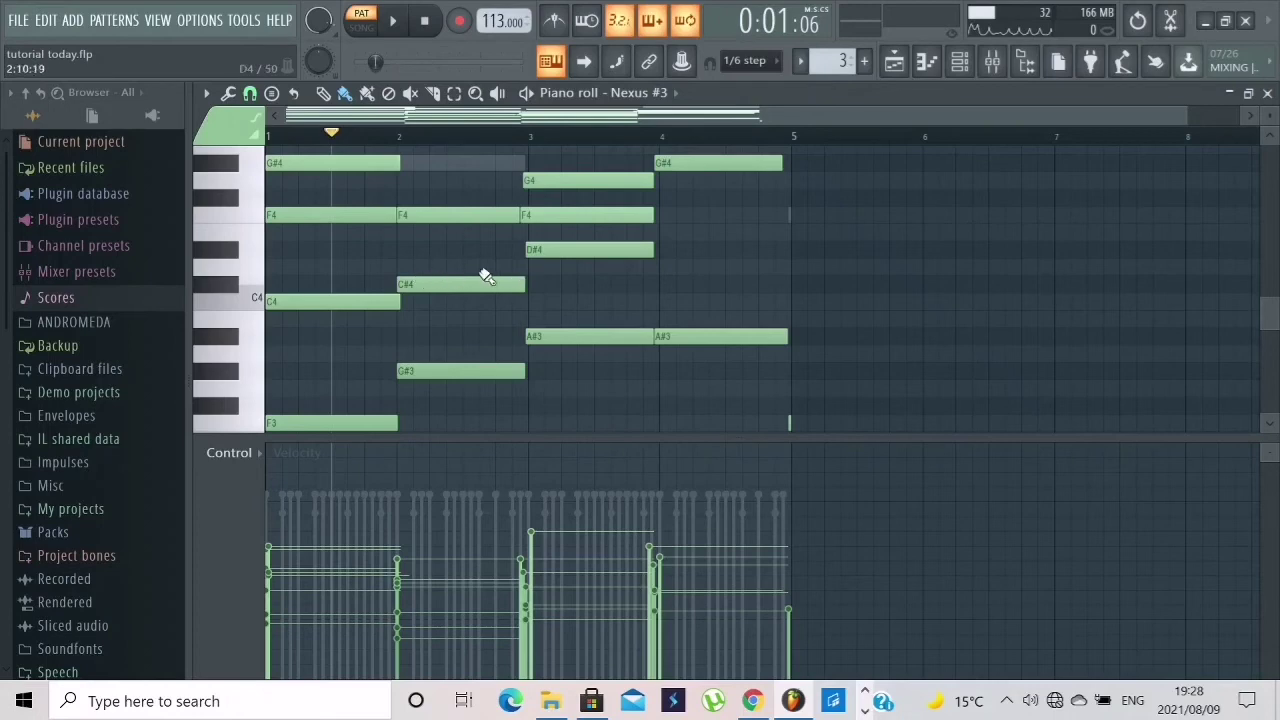
scroll(487, 277, down, 3)
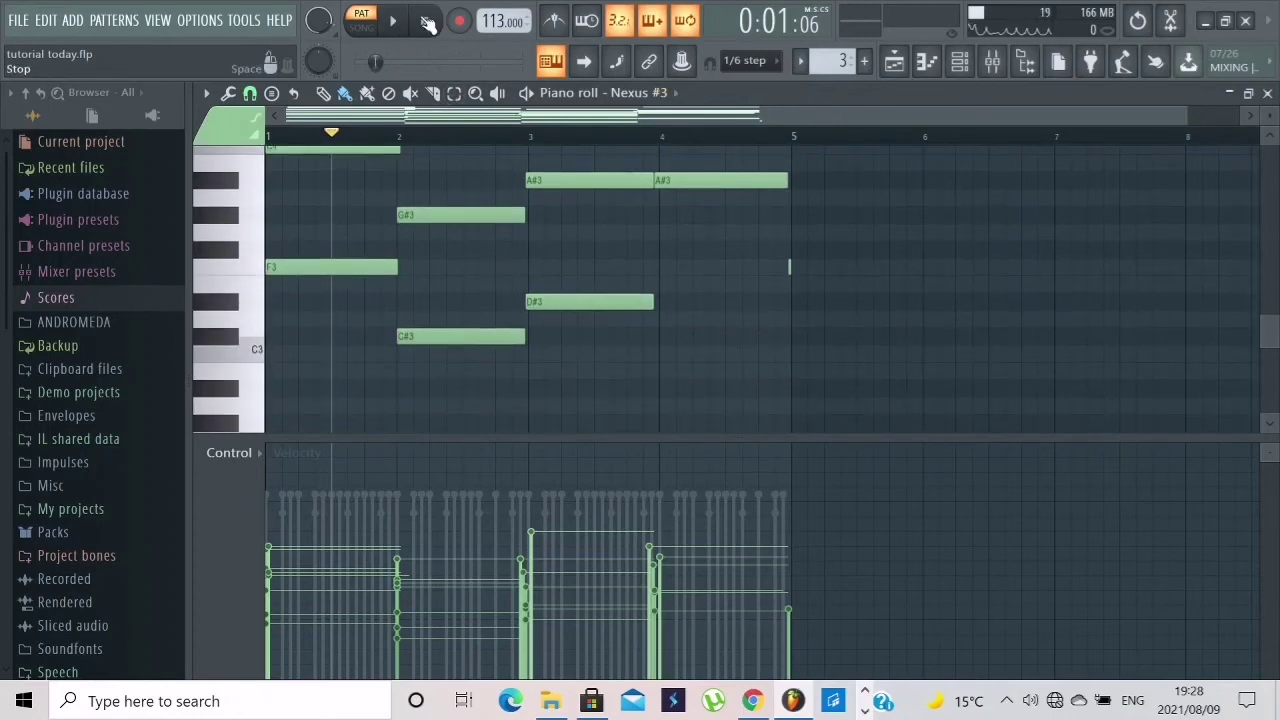
Bring up the Playlist, select the D 6,4,2 pattern and start playing it
click(958, 62)
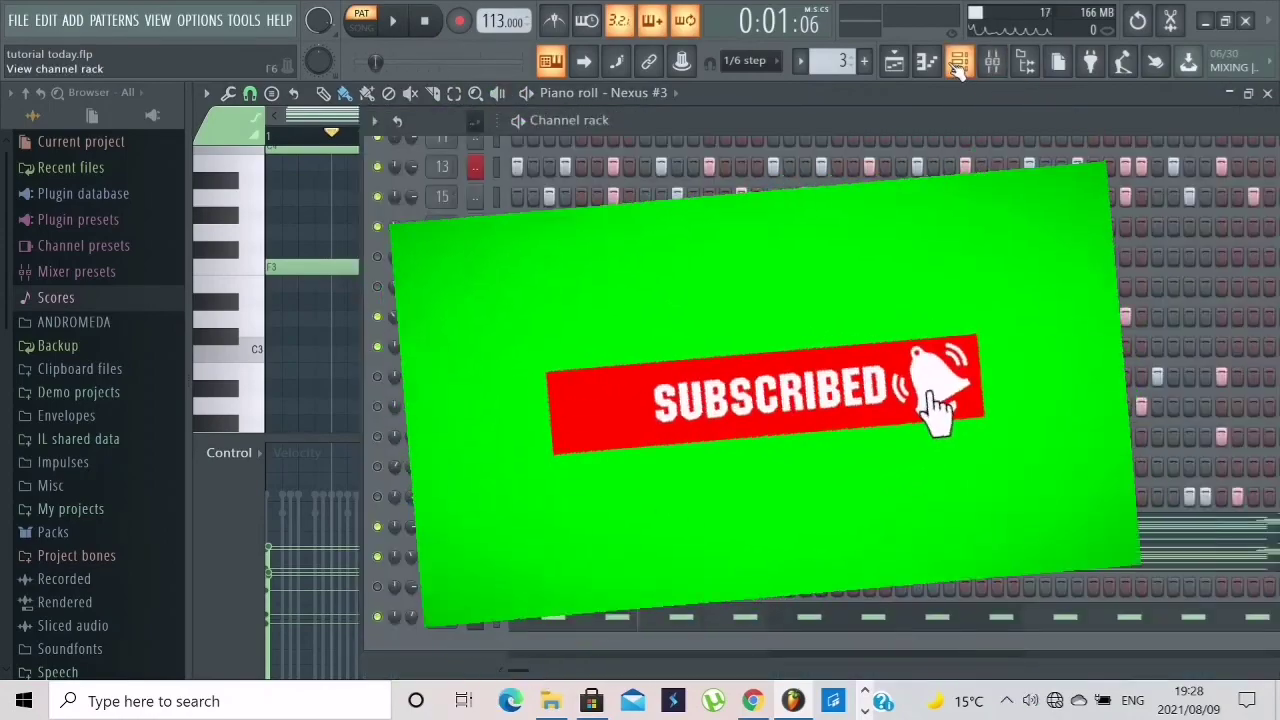
drag(722, 127, 664, 246)
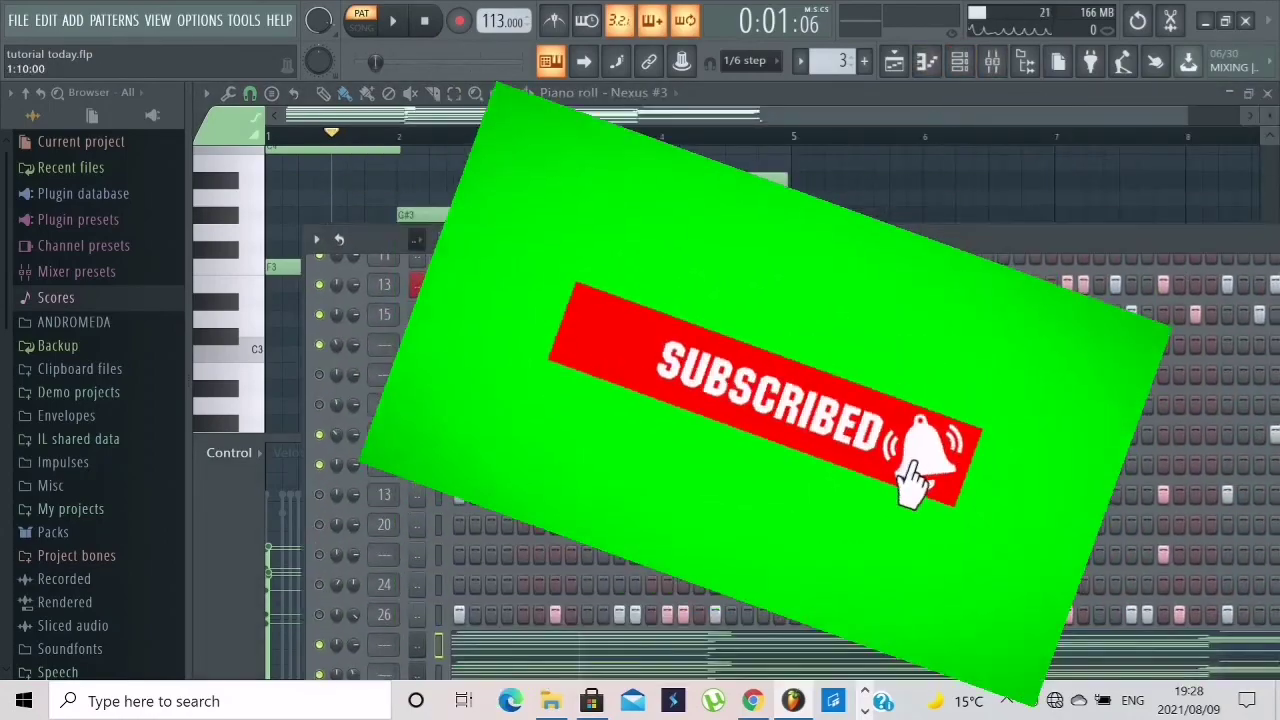
click(894, 62)
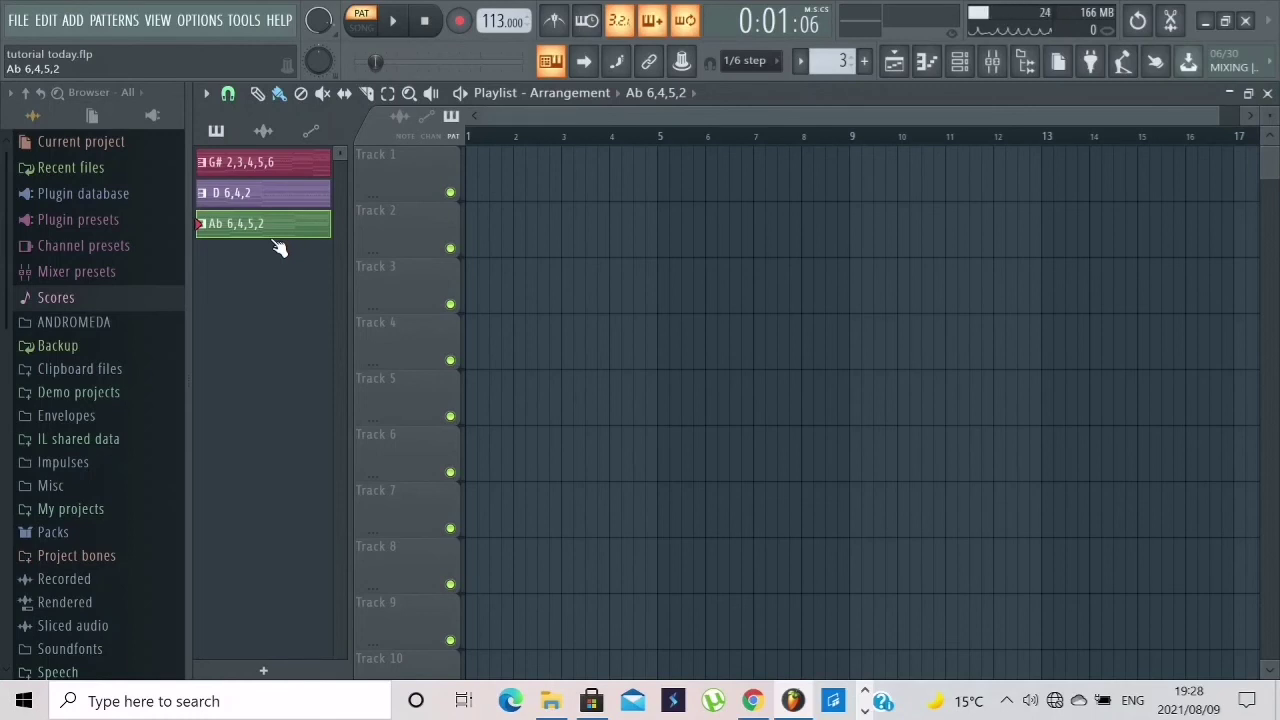
click(275, 208)
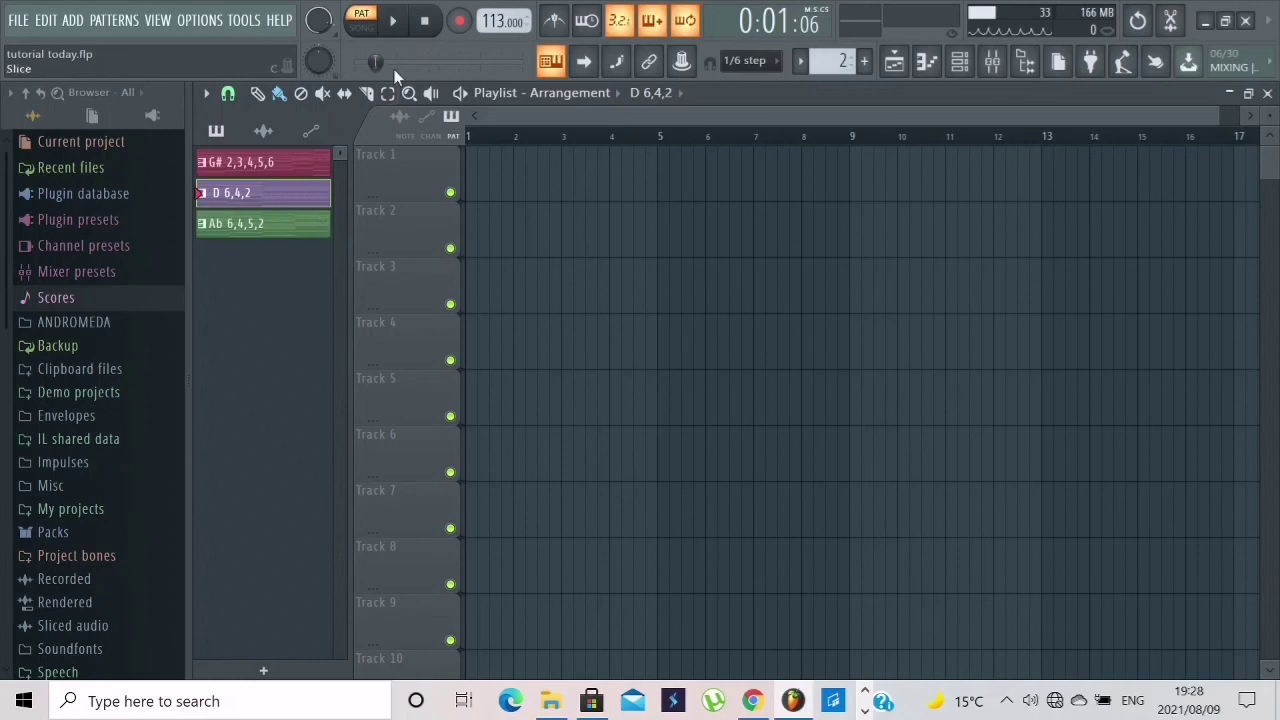
click(415, 21)
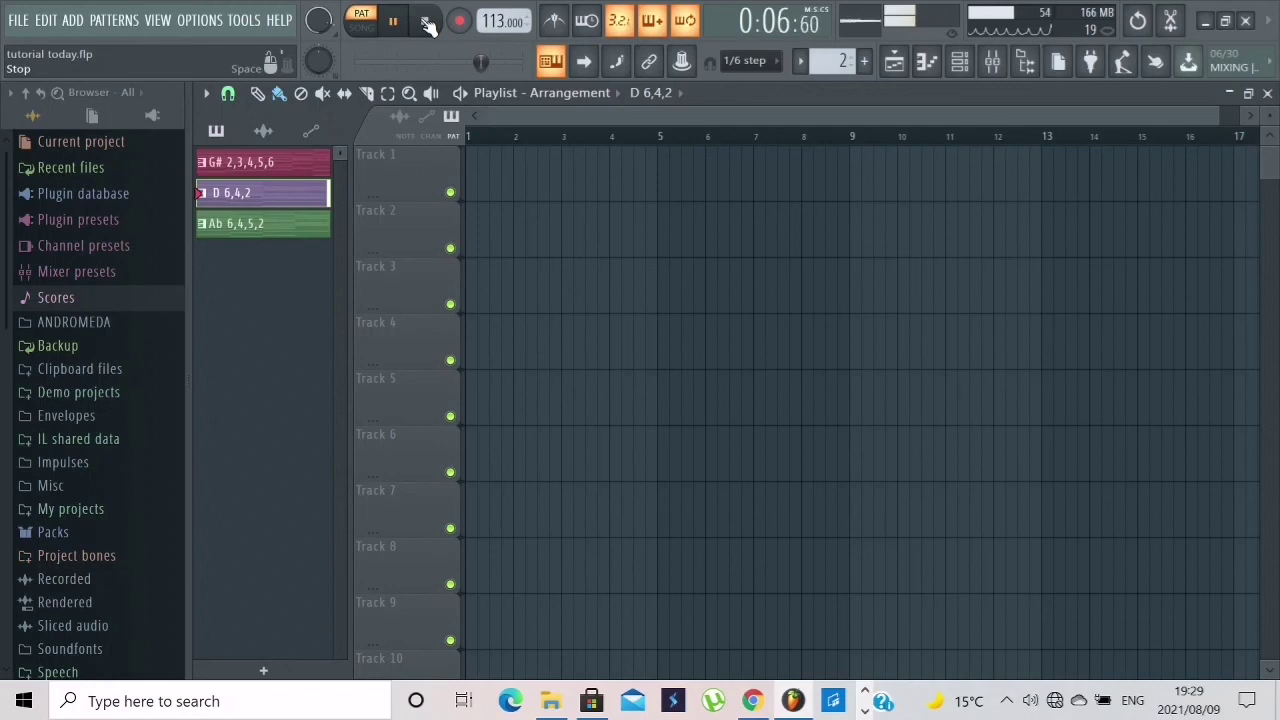
Show the Channel rack over the Playlist and reposition its window while the D 6,4,2 pattern plays
click(958, 61)
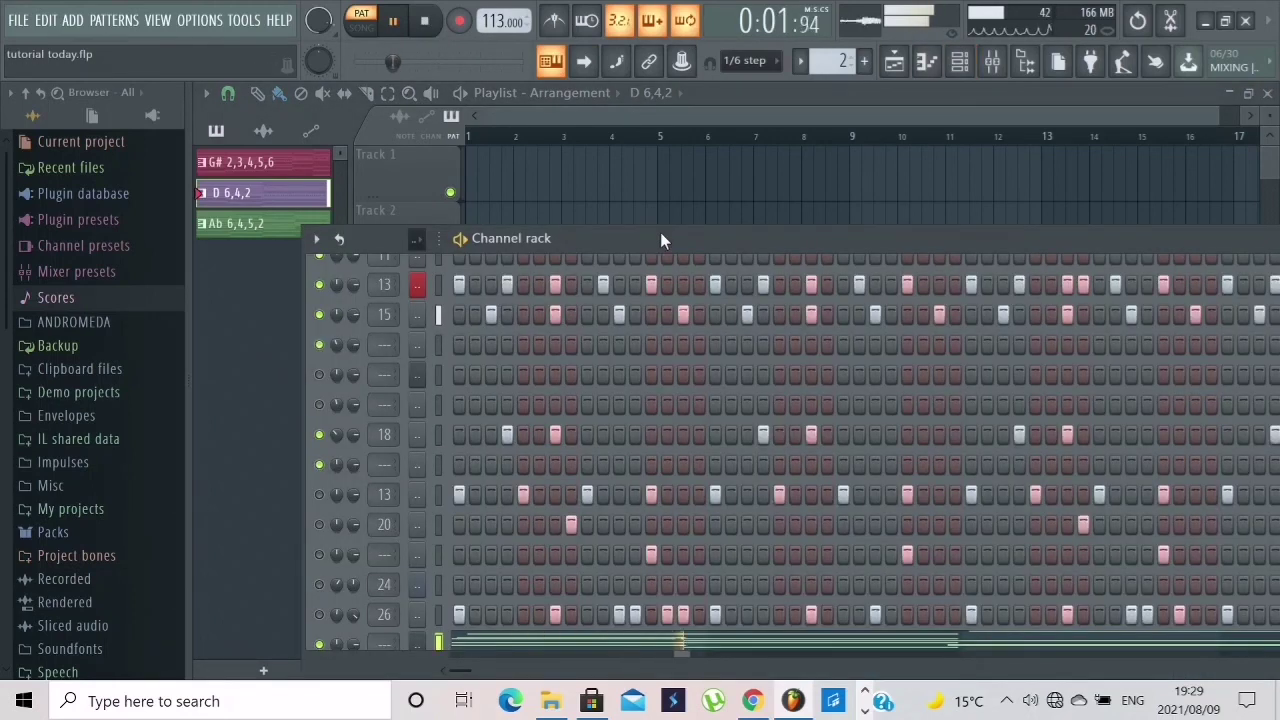
drag(660, 232, 494, 191)
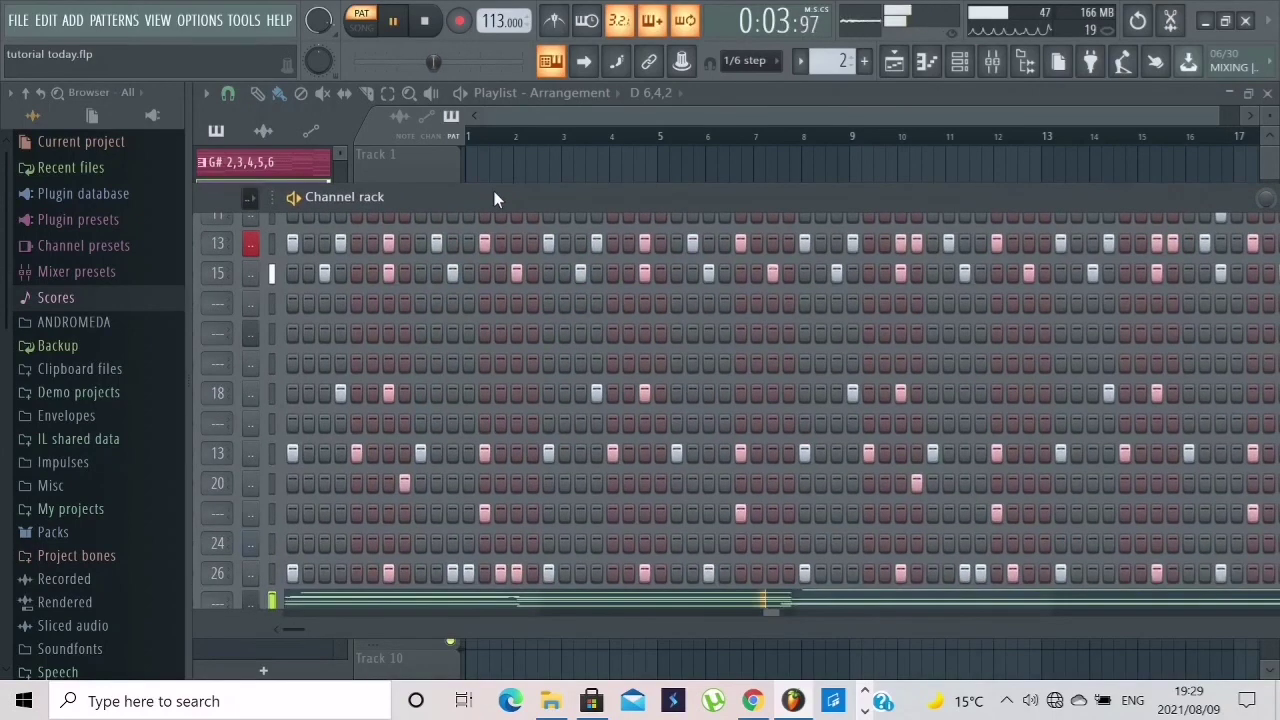